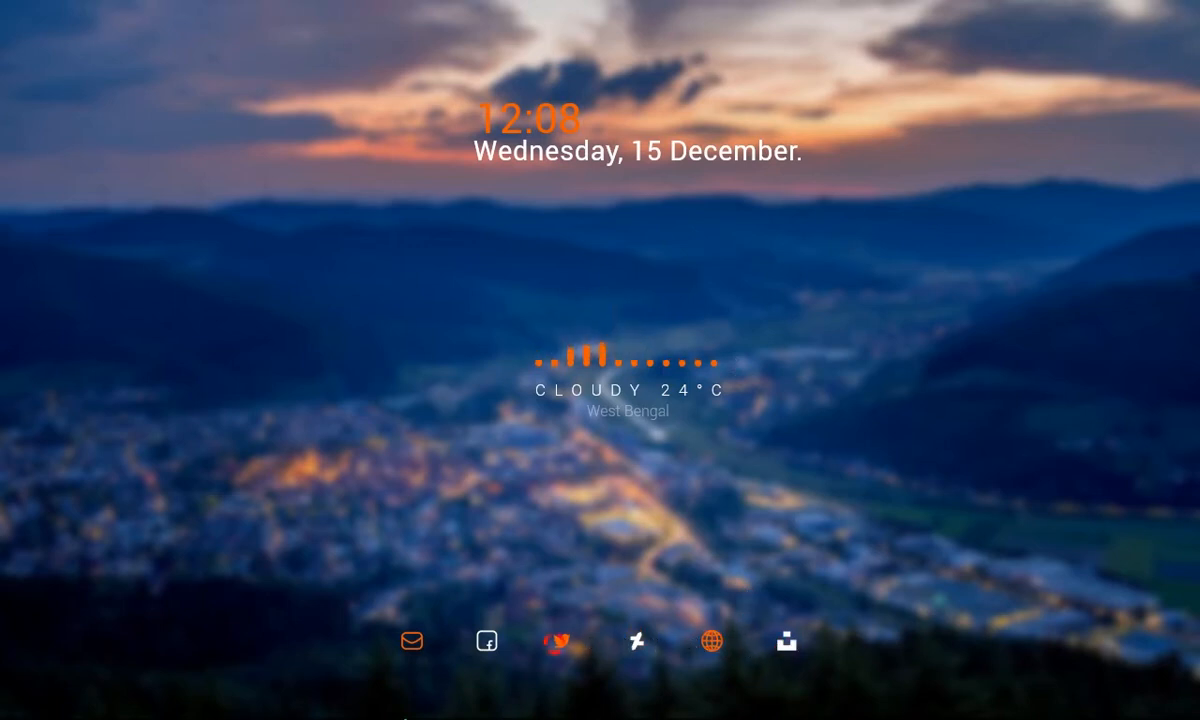
pyautogui.moveTo(487, 717)
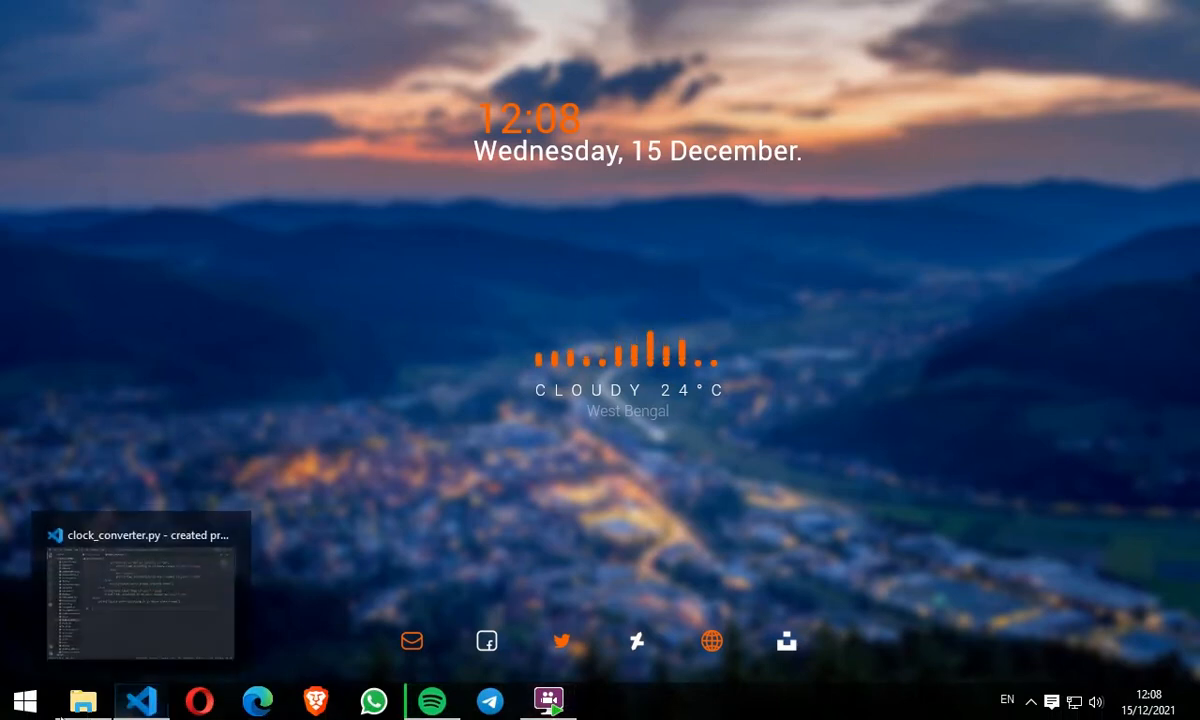
pyautogui.click(25, 703)
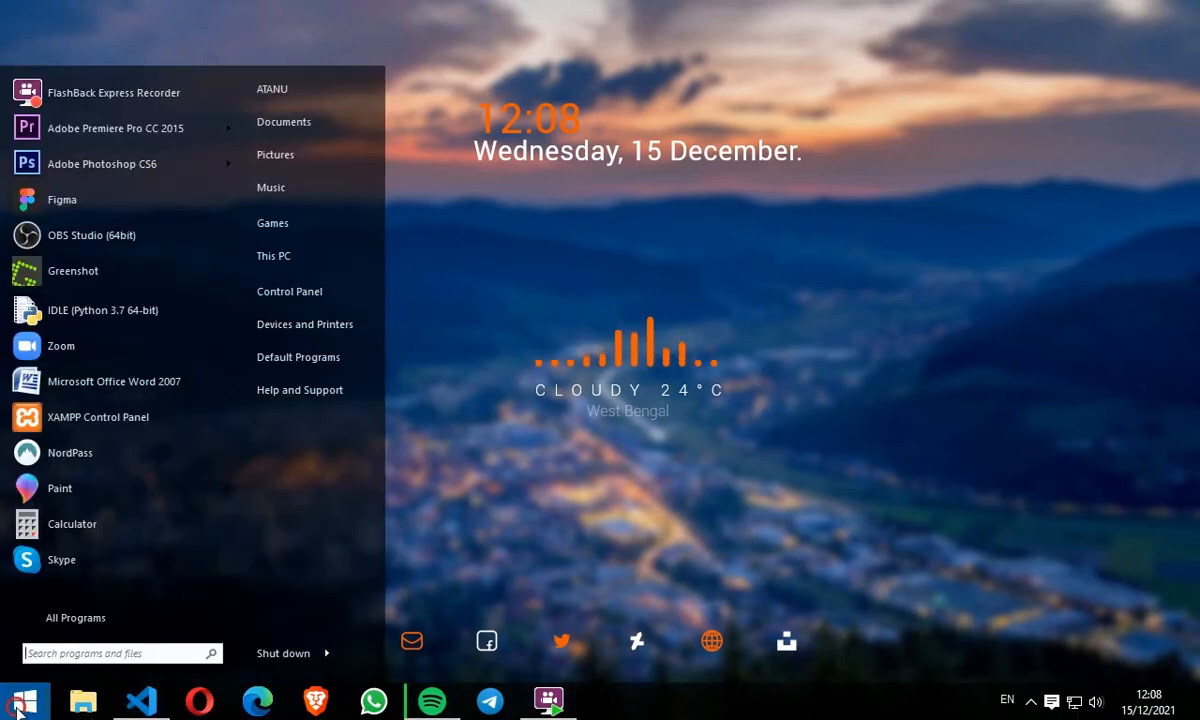
pyautogui.click(22, 704)
pyautogui.click(65, 705)
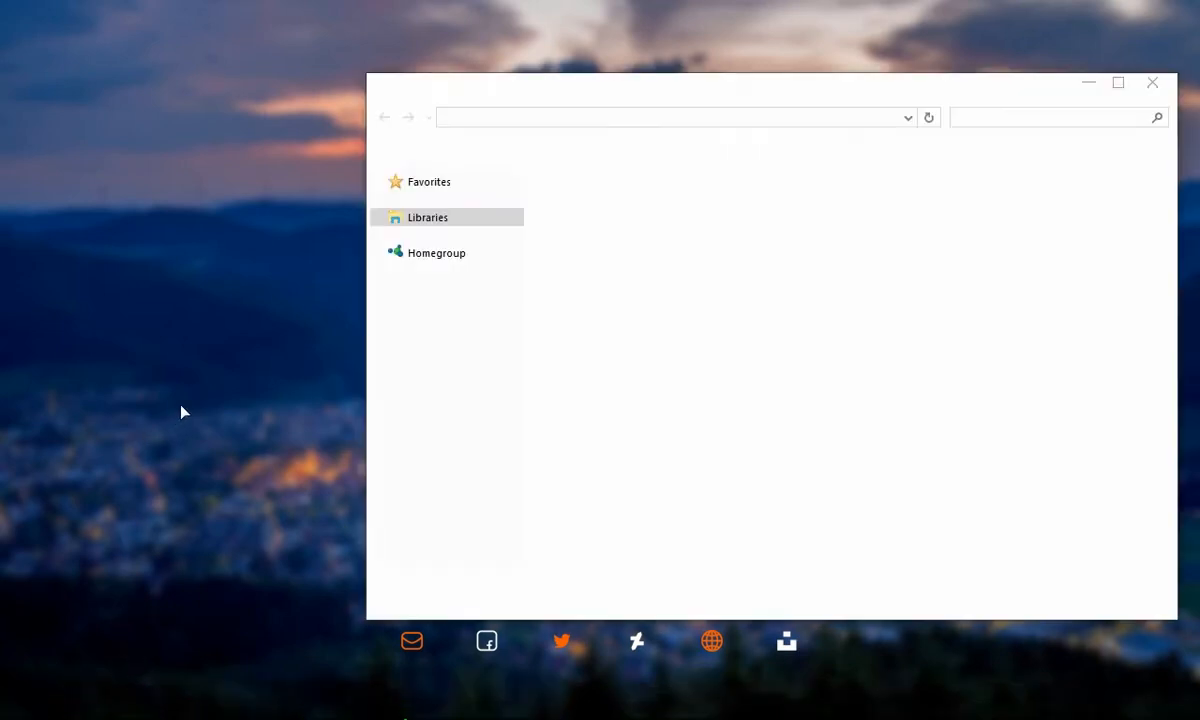
pyautogui.click(440, 200)
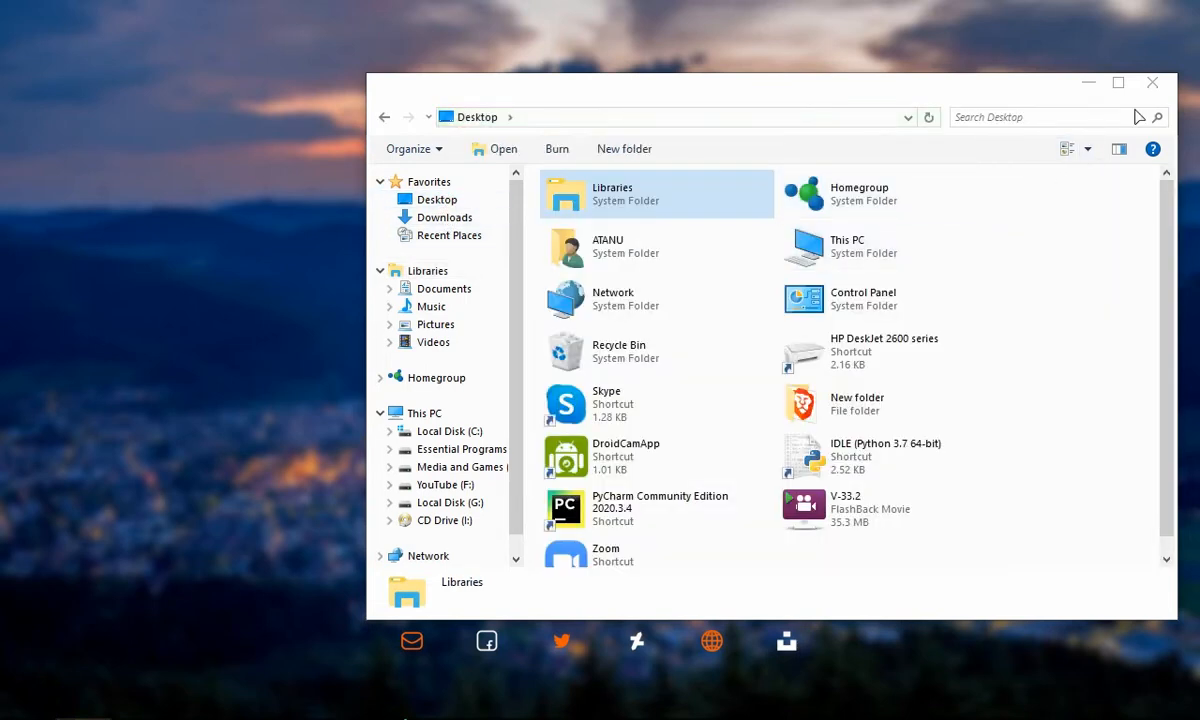
pyautogui.click(1152, 84)
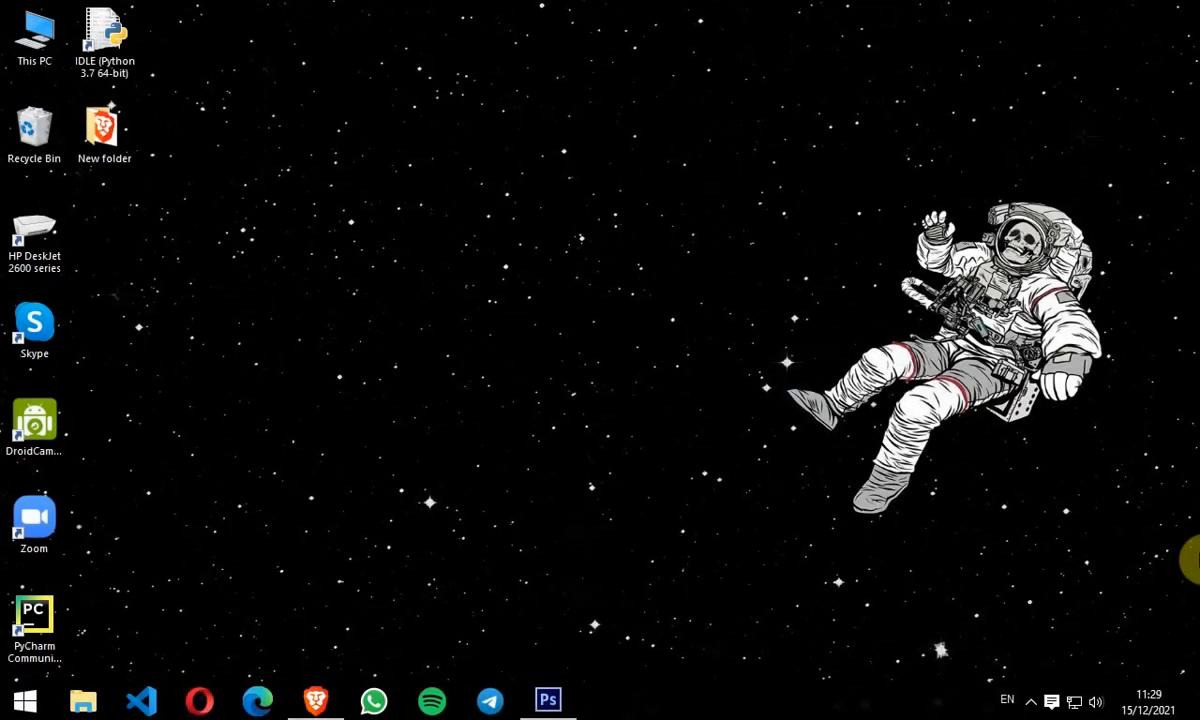
# Step: Download the Rainmeter 4.5.7 installer from rainmeter.net and save it to the Downloads folder
pyautogui.click(318, 705)
pyautogui.scroll(-1, 482, 460)
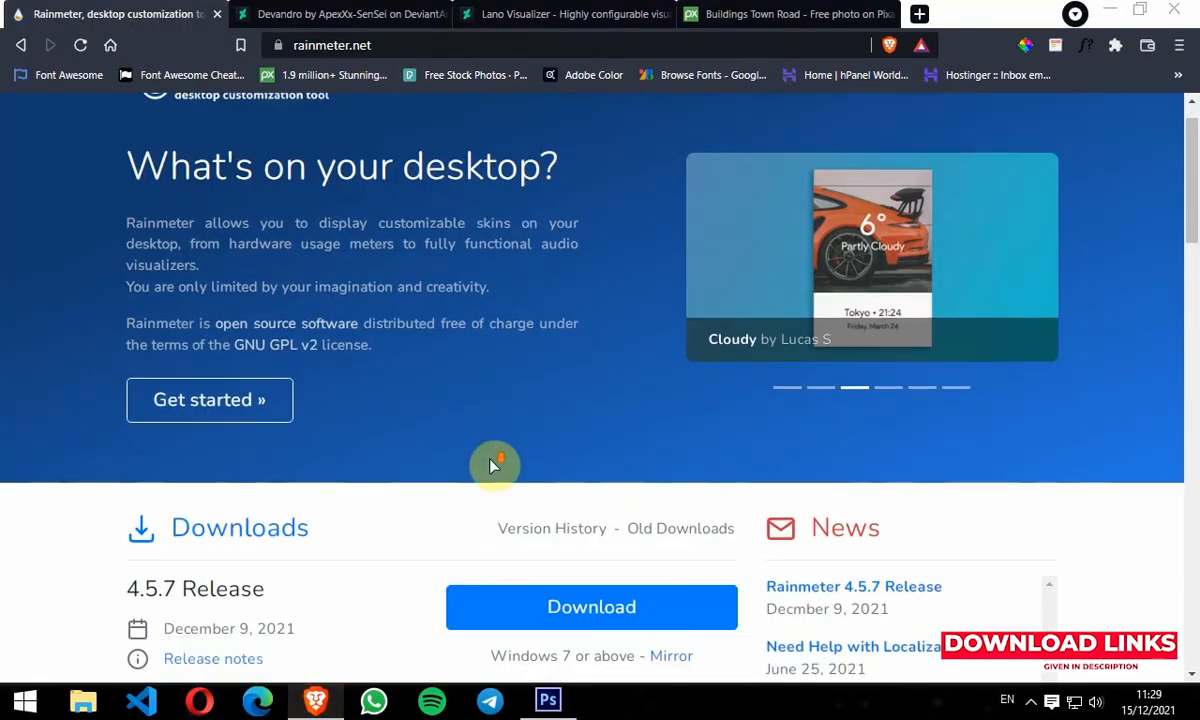
pyautogui.scroll(-1, 490, 465)
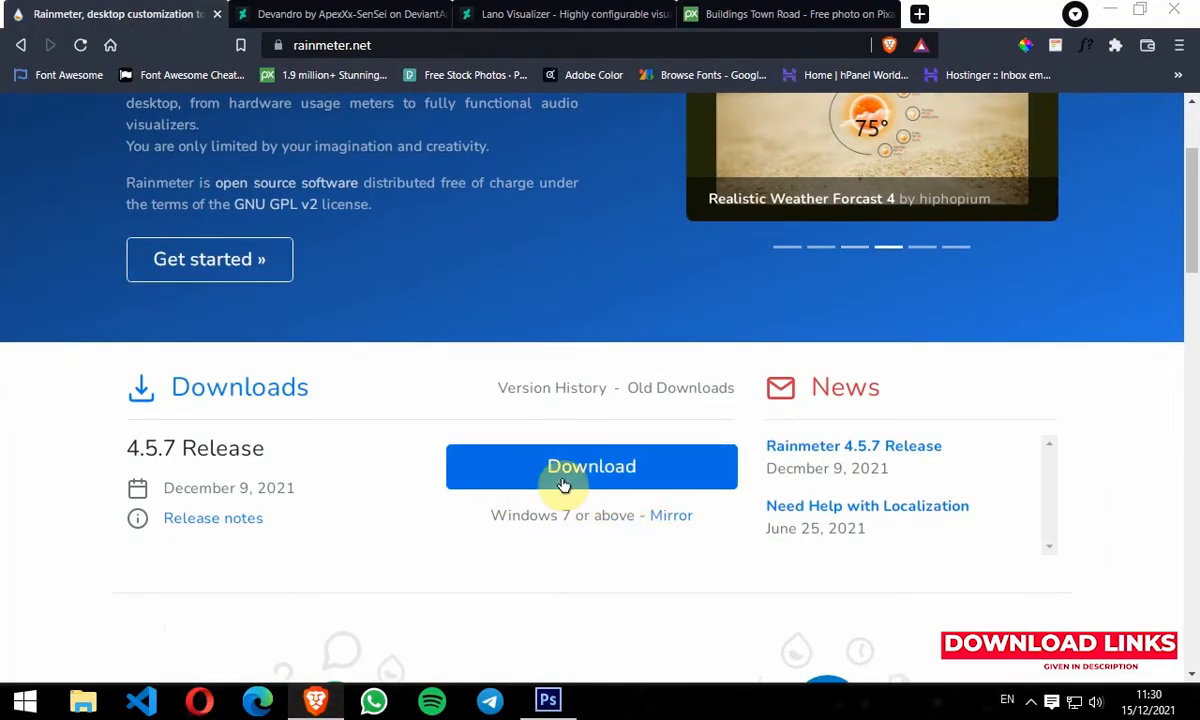
pyautogui.click(595, 482)
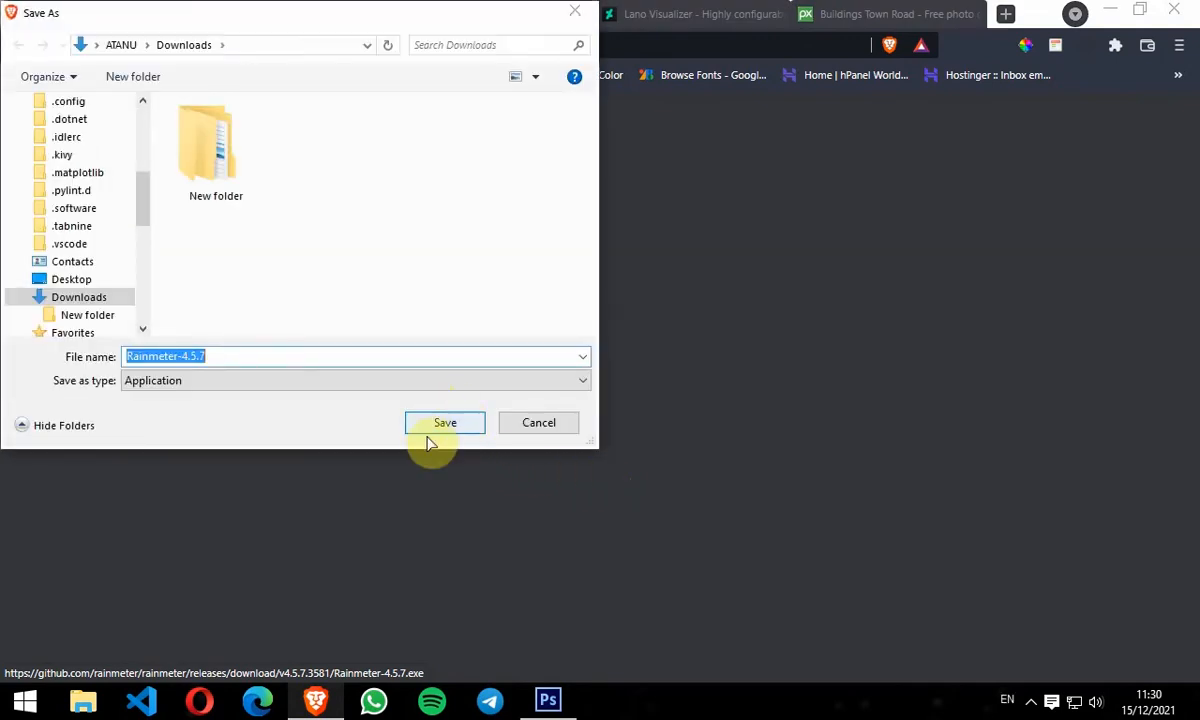
pyautogui.click(447, 424)
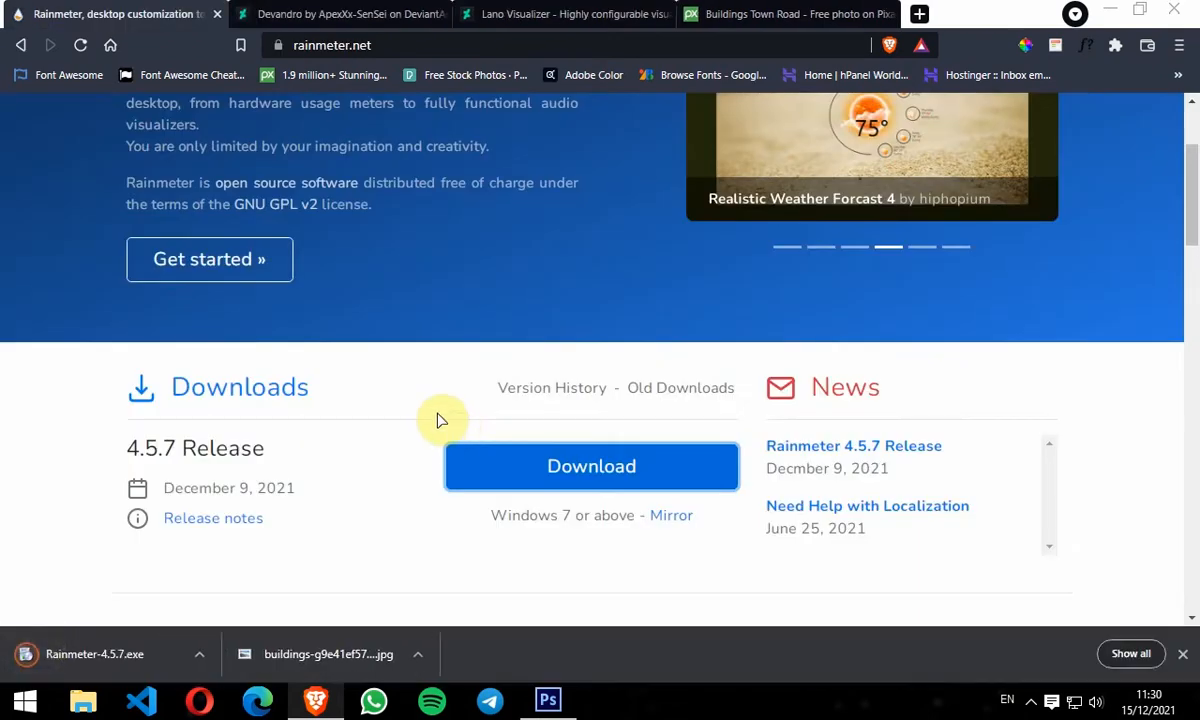
# Step: Download the Devandro skin file from its DeviantArt page and save it to Downloads
pyautogui.click(333, 8)
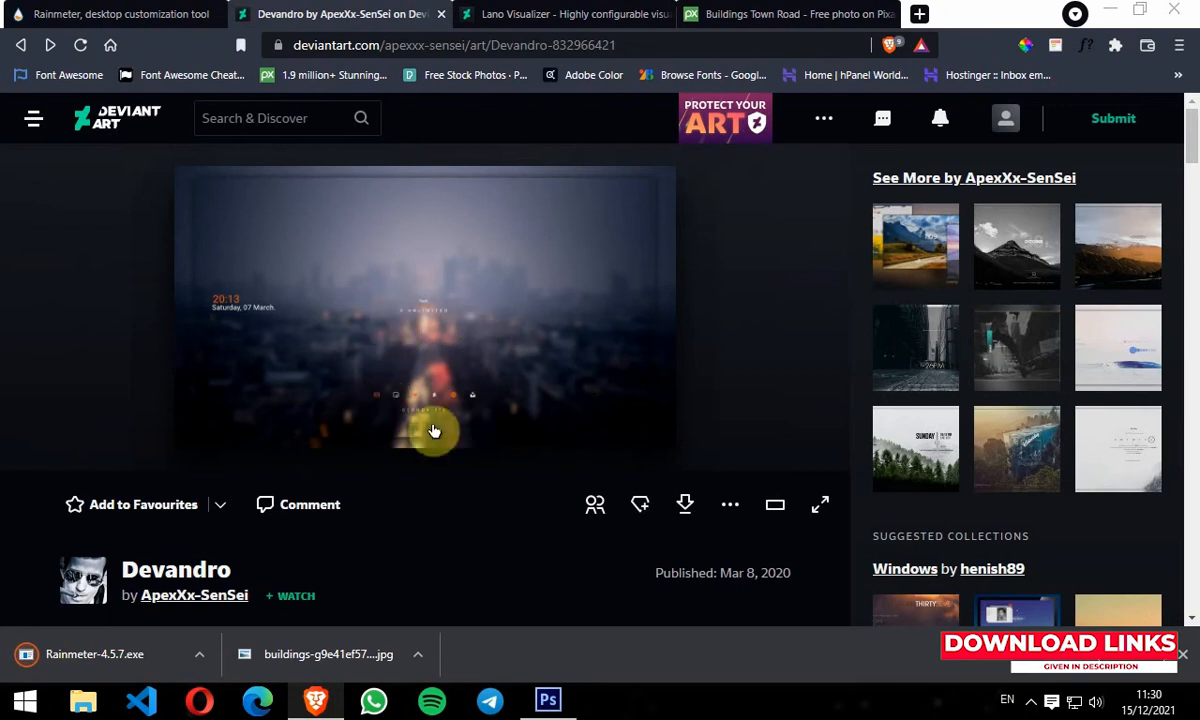
pyautogui.click(685, 508)
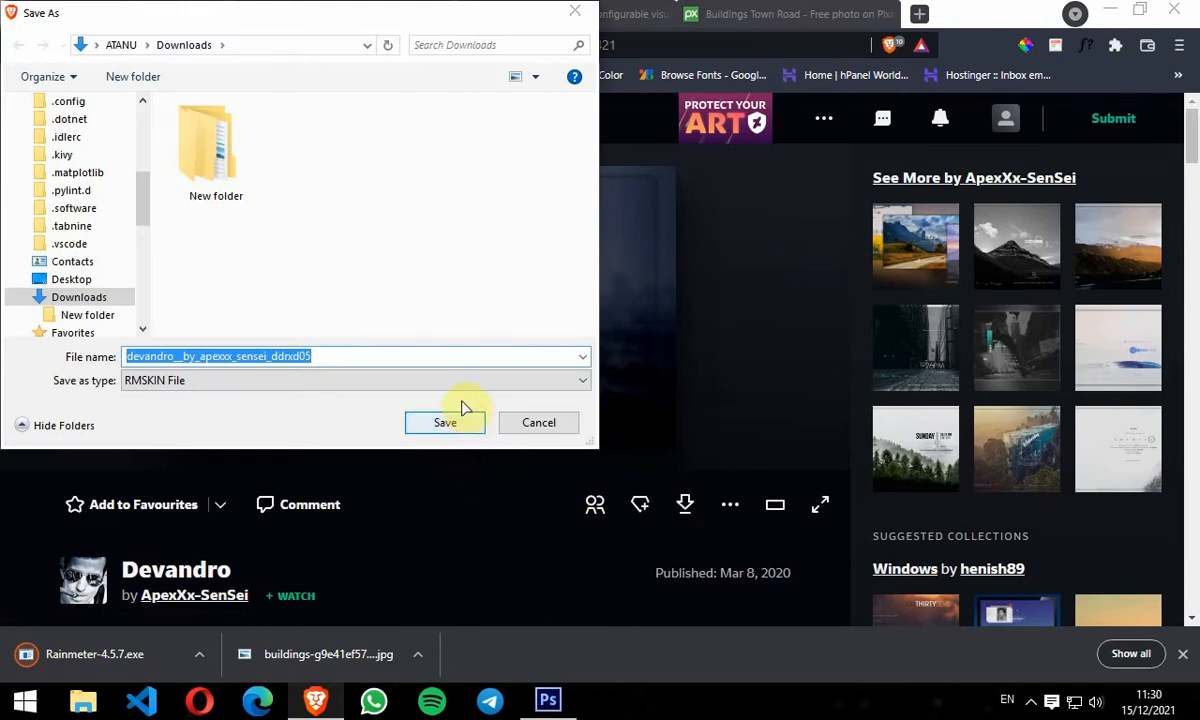
pyautogui.click(445, 427)
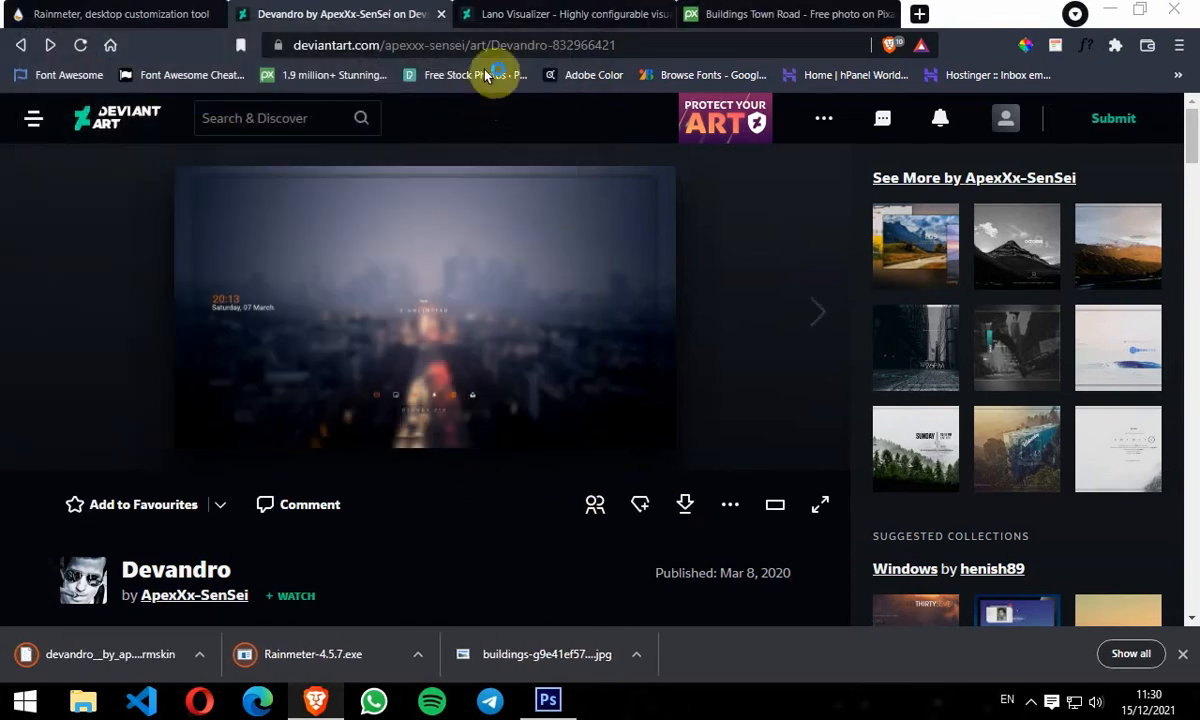
# Step: Follow the Lano Visualizer page's download link to its GitHub releases page
pyautogui.click(482, 16)
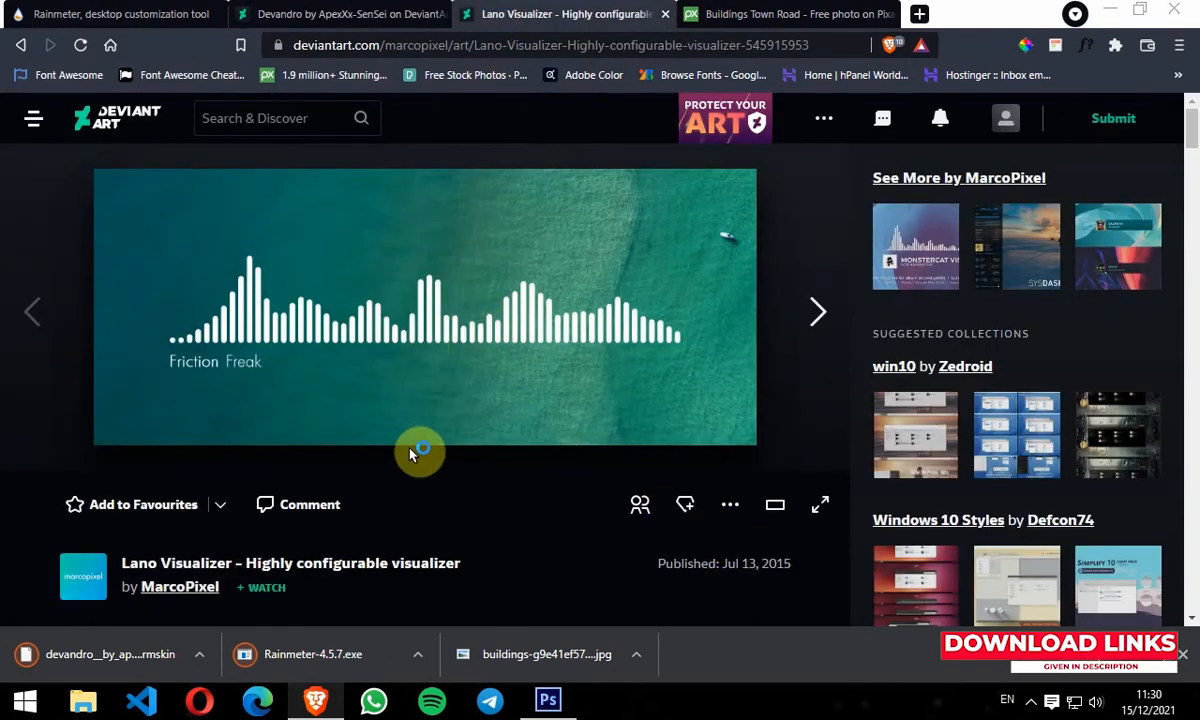
pyautogui.scroll(-10, 410, 455)
pyautogui.scroll(-10, 405, 480)
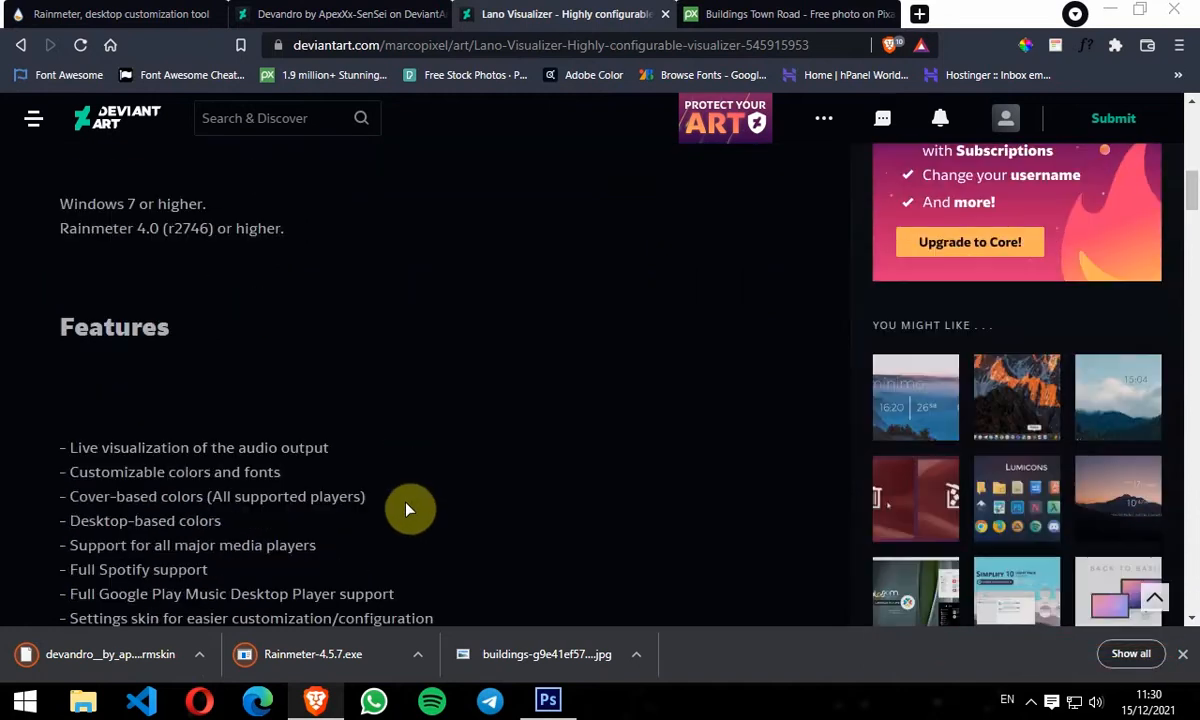
pyautogui.scroll(2, 390, 492)
pyautogui.click(374, 367)
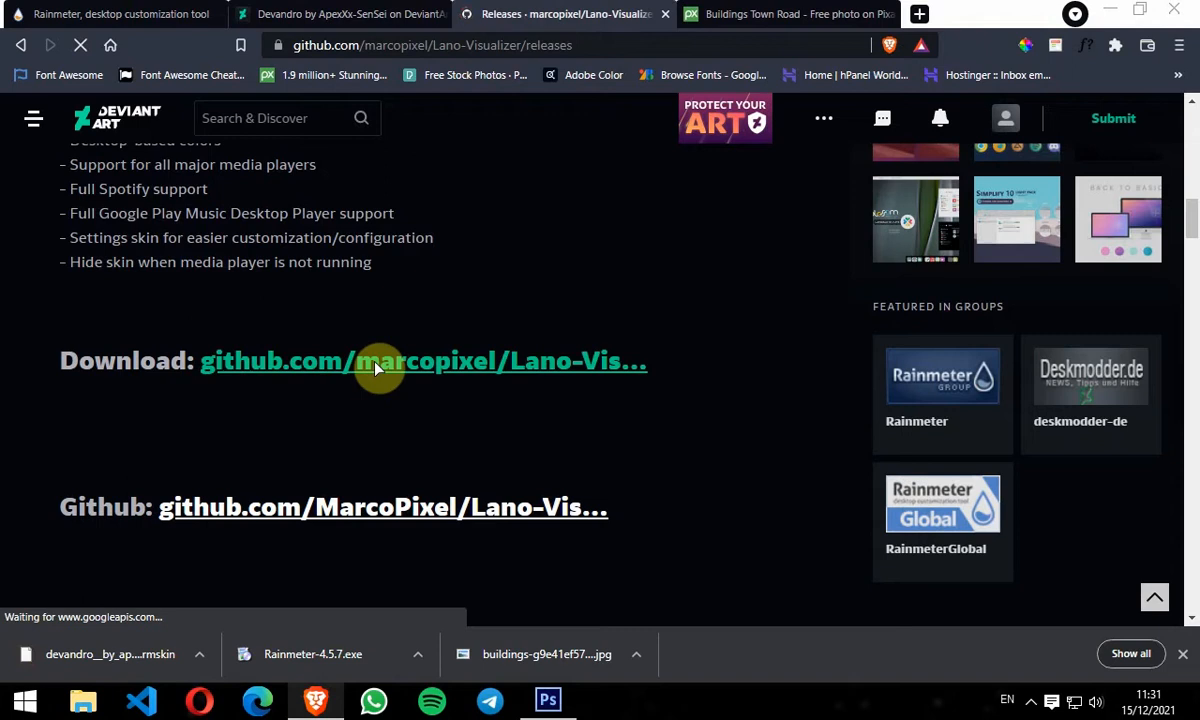
# Step: Download the Lano.Visualizer_1.1.0.rmskin release asset and save it to Downloads
pyautogui.scroll(-4, 388, 327)
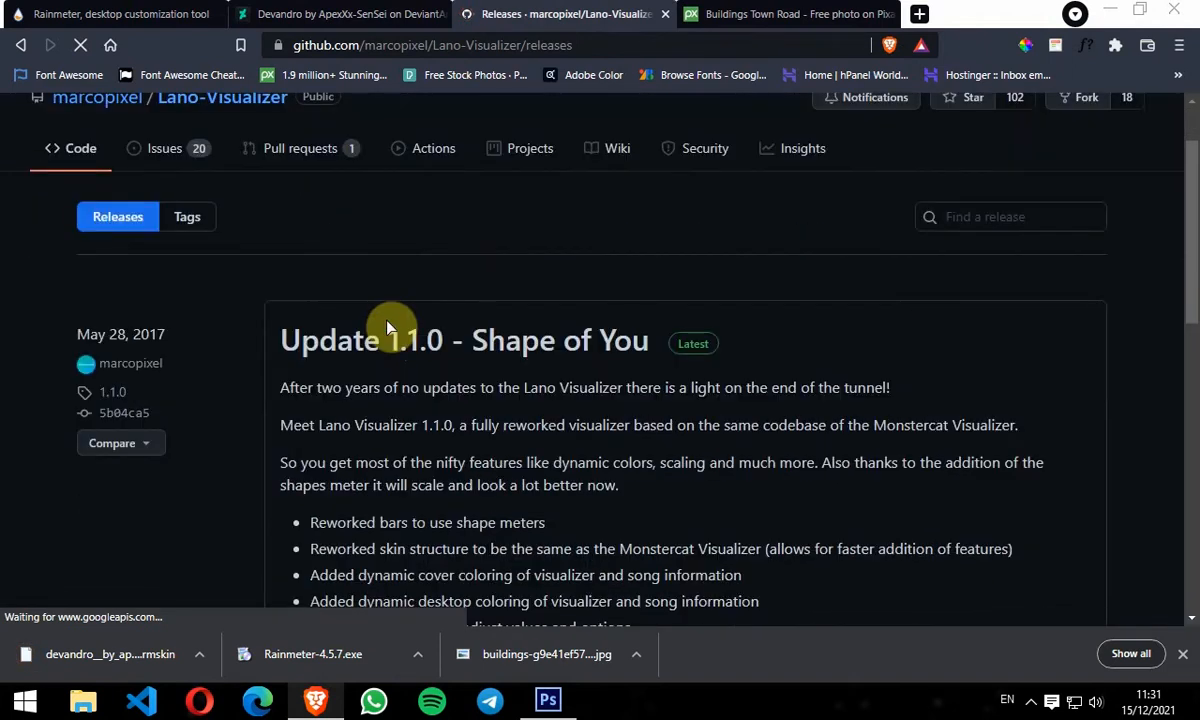
pyautogui.scroll(-1, 390, 324)
pyautogui.scroll(-3, 390, 330)
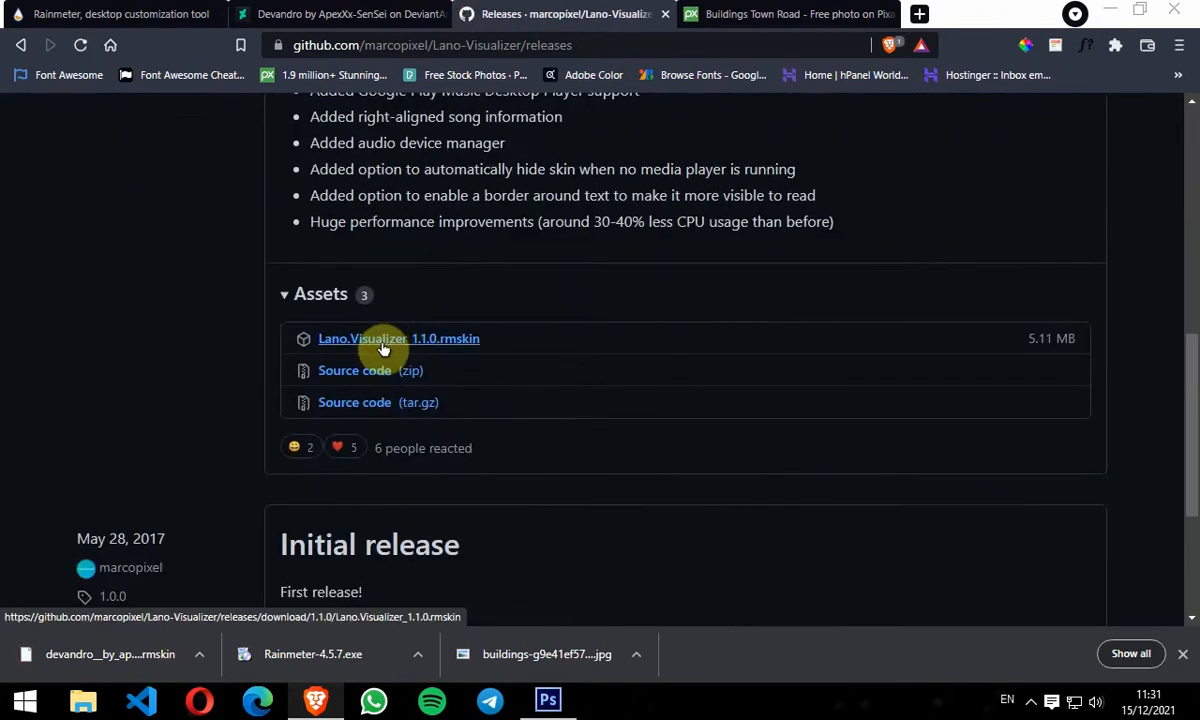
pyautogui.click(393, 340)
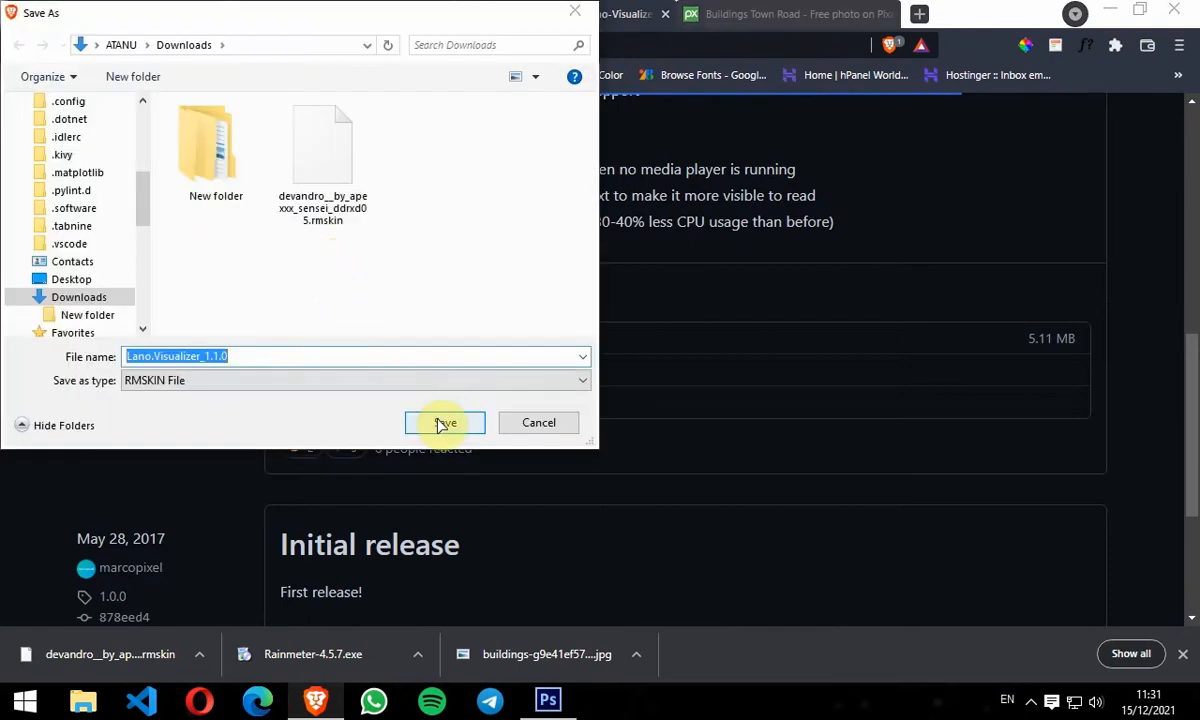
pyautogui.click(445, 422)
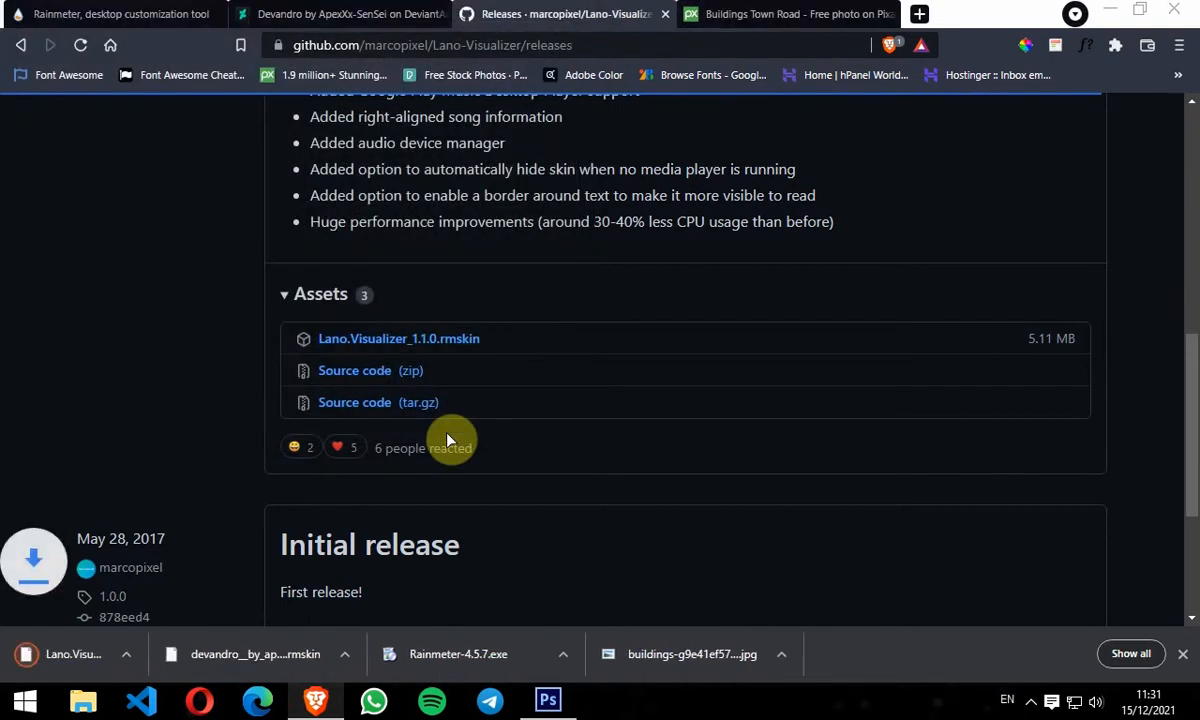
# Step: Download the Pixabay buildings town road photo at 1920×1280 JPG and save it to Downloads
pyautogui.click(748, 16)
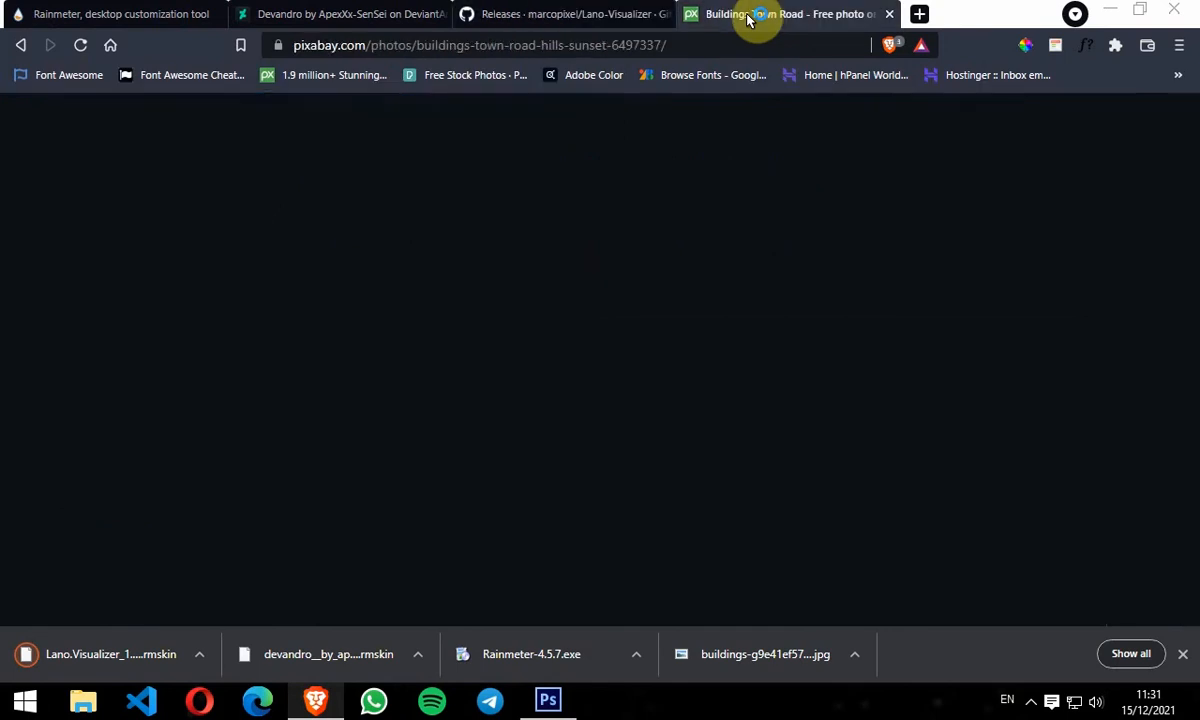
pyautogui.scroll(-1, 675, 420)
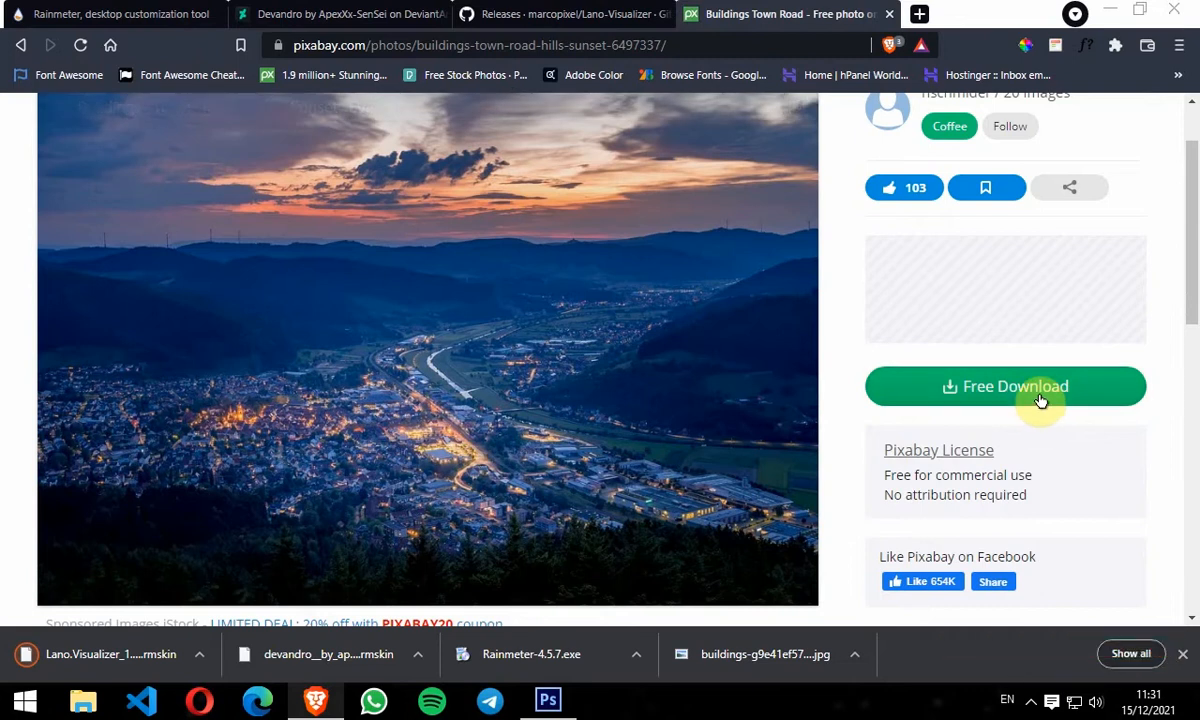
pyautogui.click(944, 400)
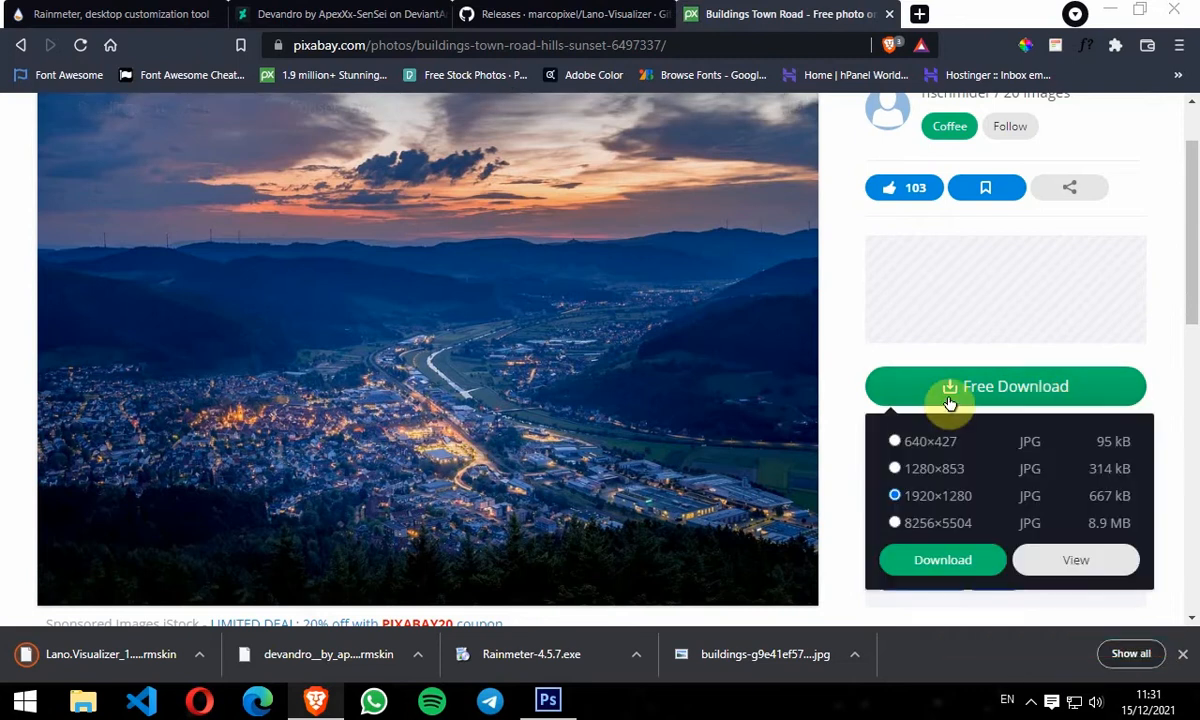
pyautogui.click(950, 562)
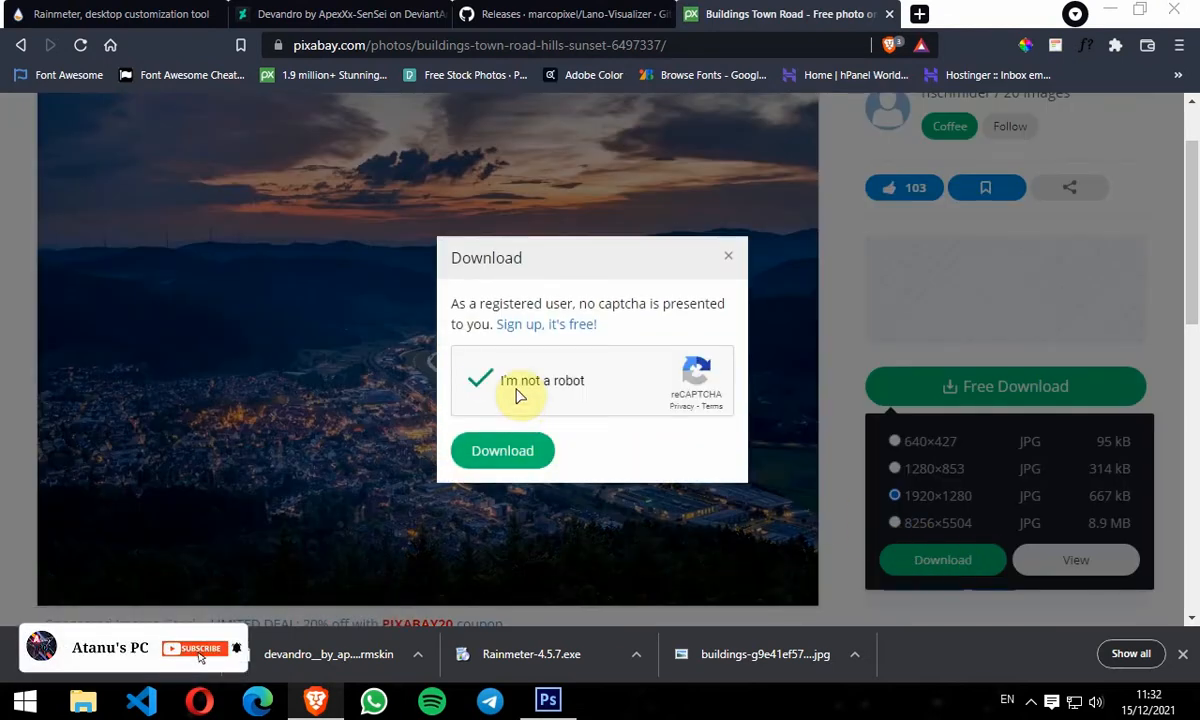
pyautogui.click(503, 452)
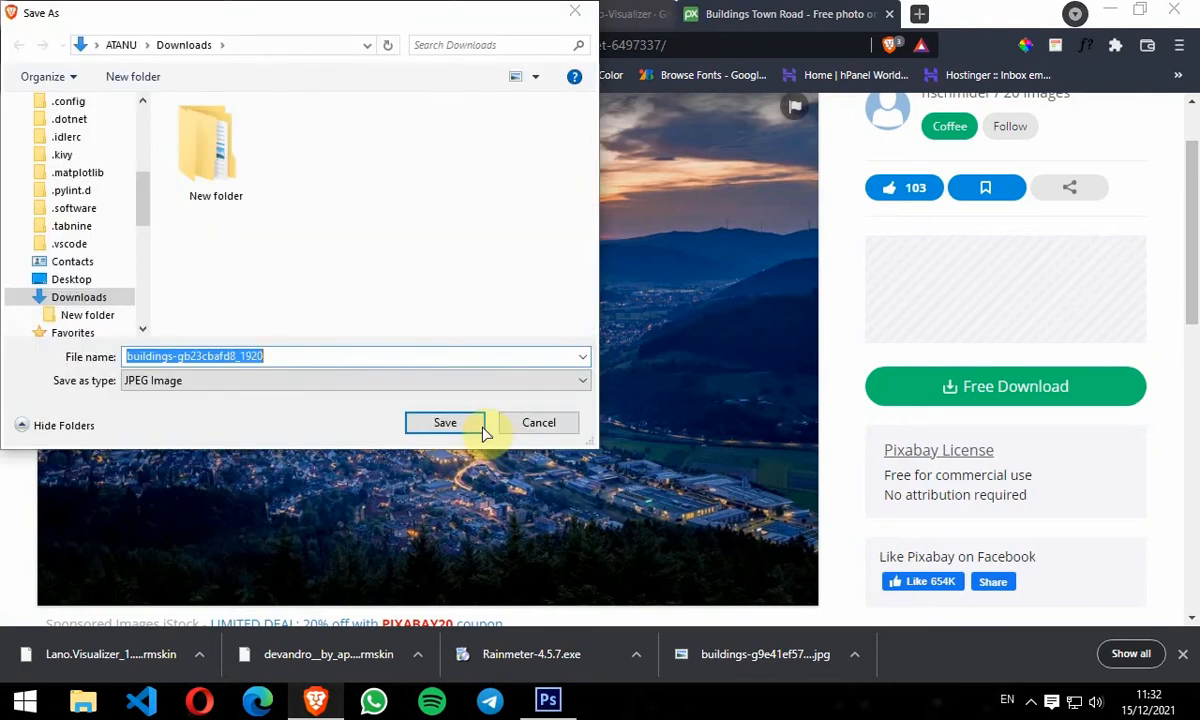
pyautogui.click(467, 425)
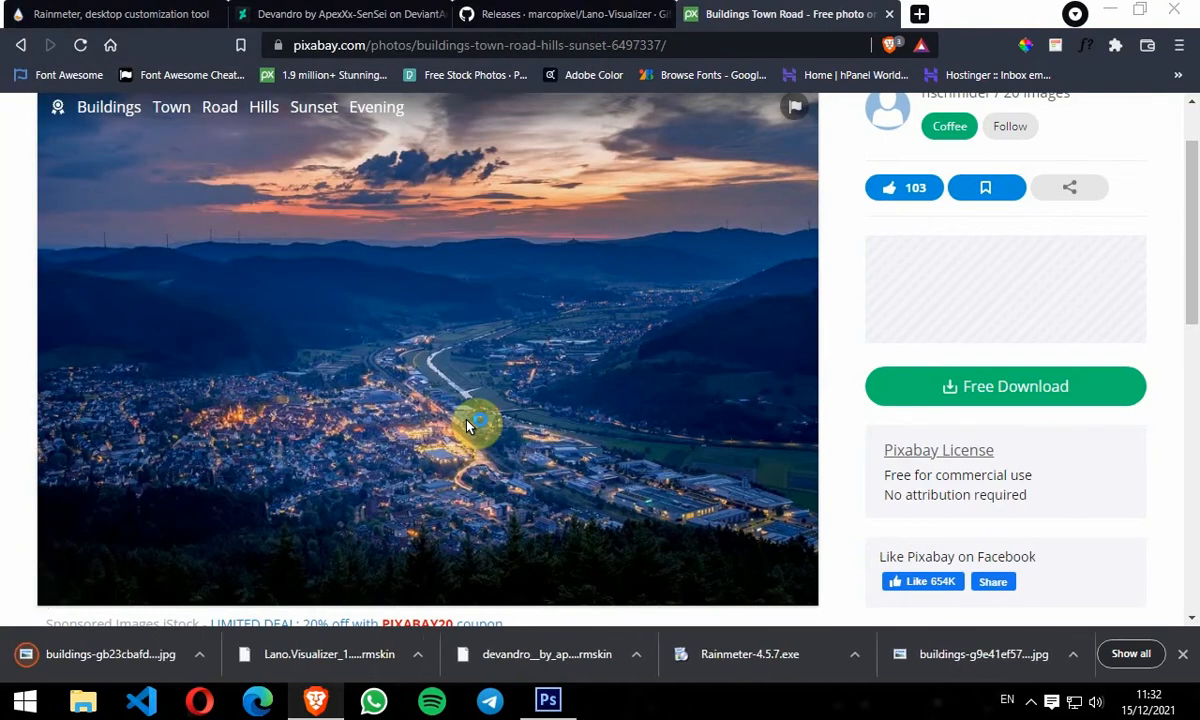
# Step: Minimize the browser and open the Downloads folder through This PC
pyautogui.click(1108, 12)
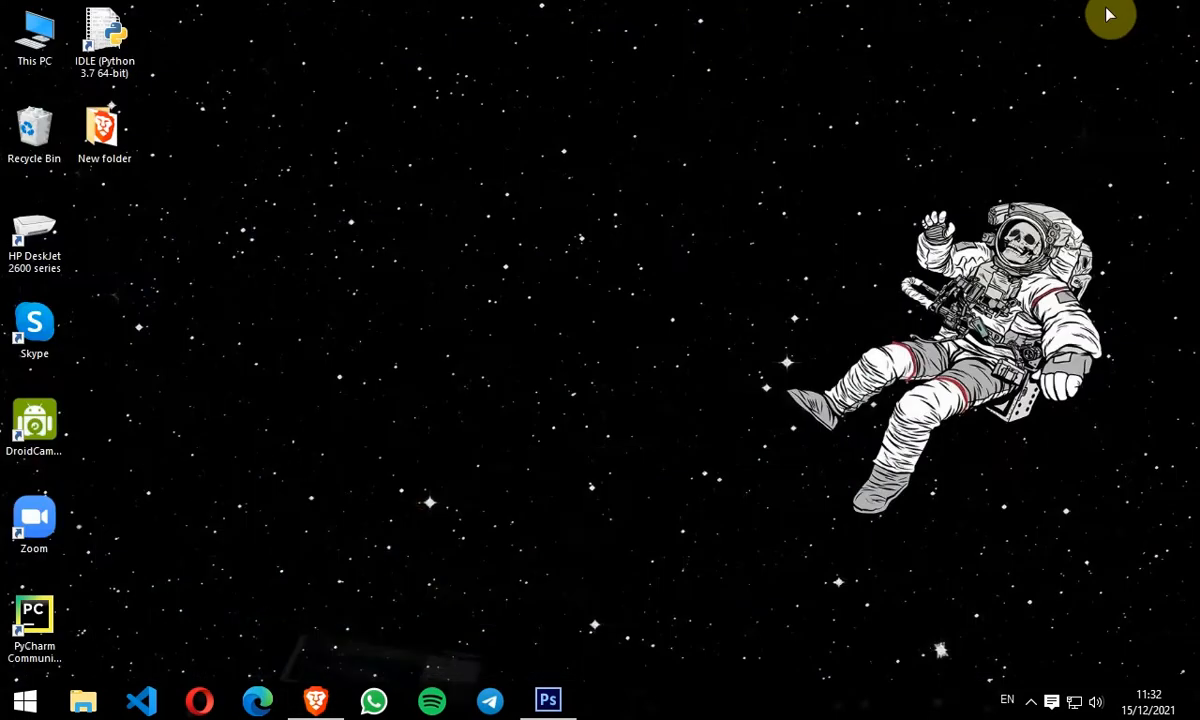
pyautogui.doubleClick(35, 48)
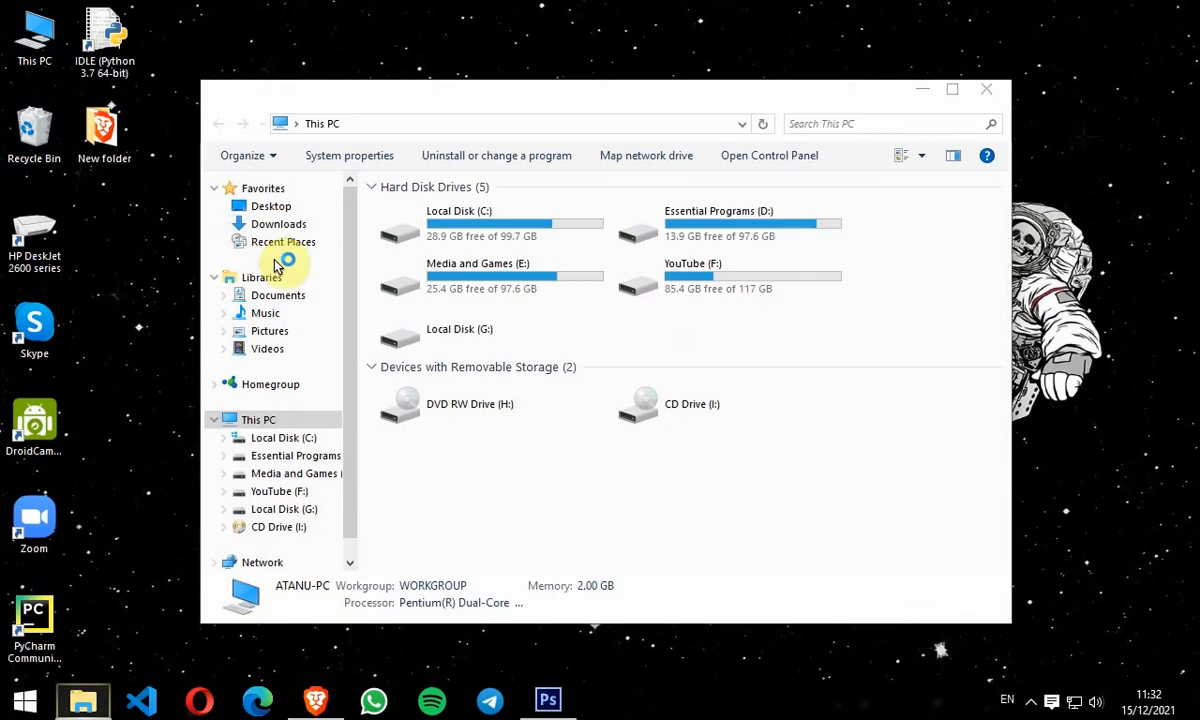
pyautogui.click(279, 229)
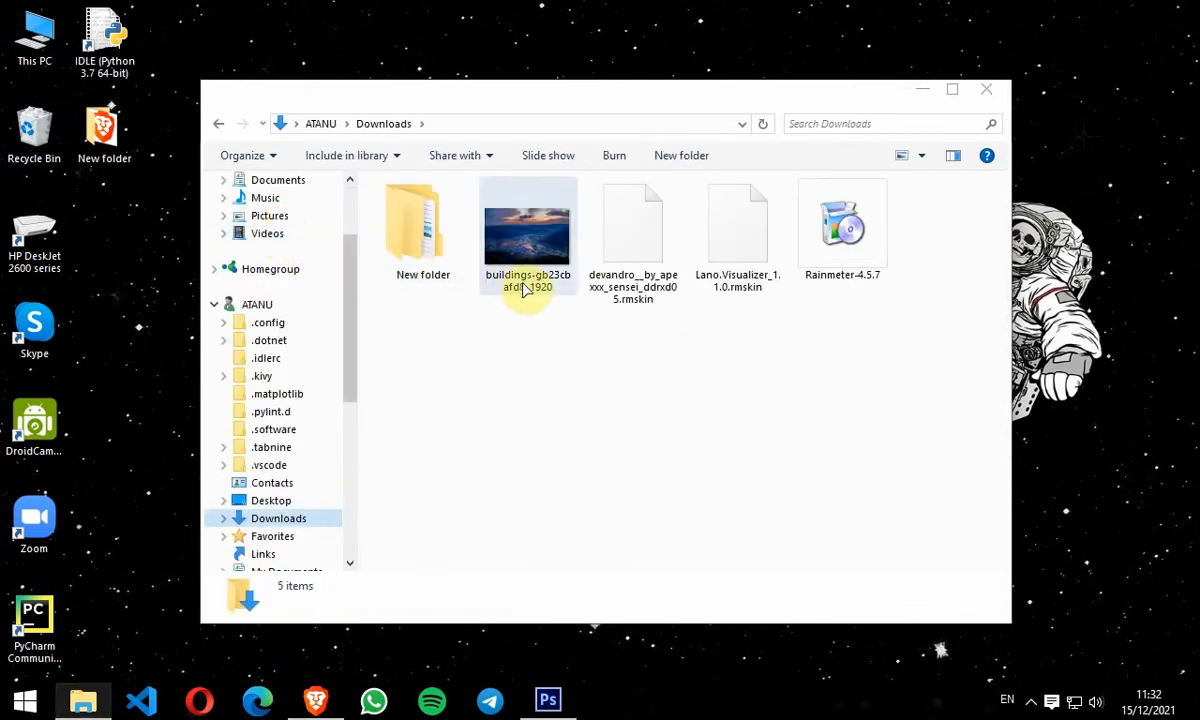
# Step: Launch the Rainmeter-4.5.7 installer from Downloads and allow it to run
pyautogui.click(840, 255)
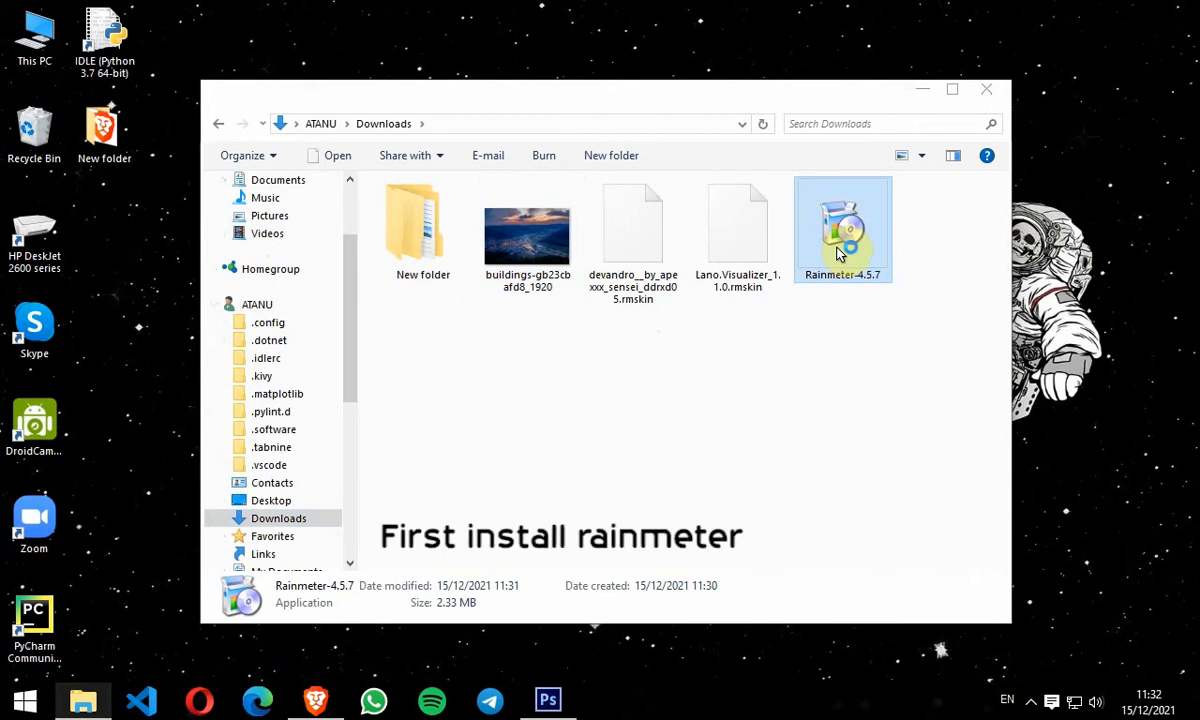
pyautogui.doubleClick(838, 252)
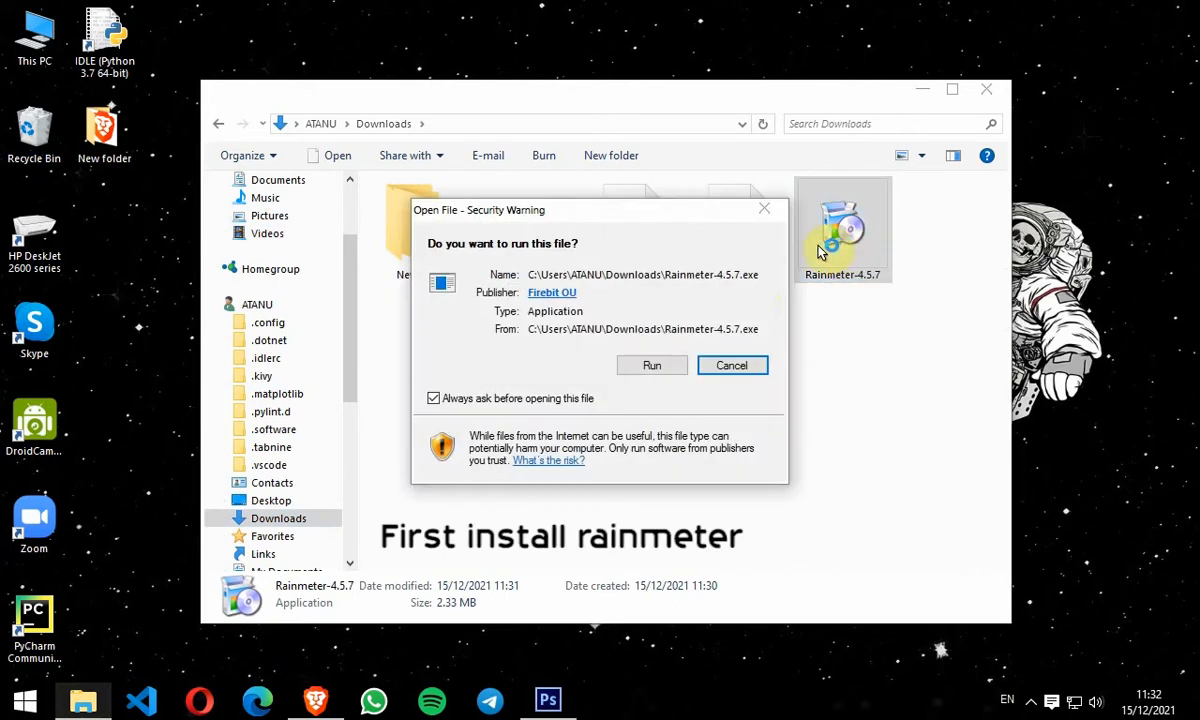
pyautogui.click(658, 368)
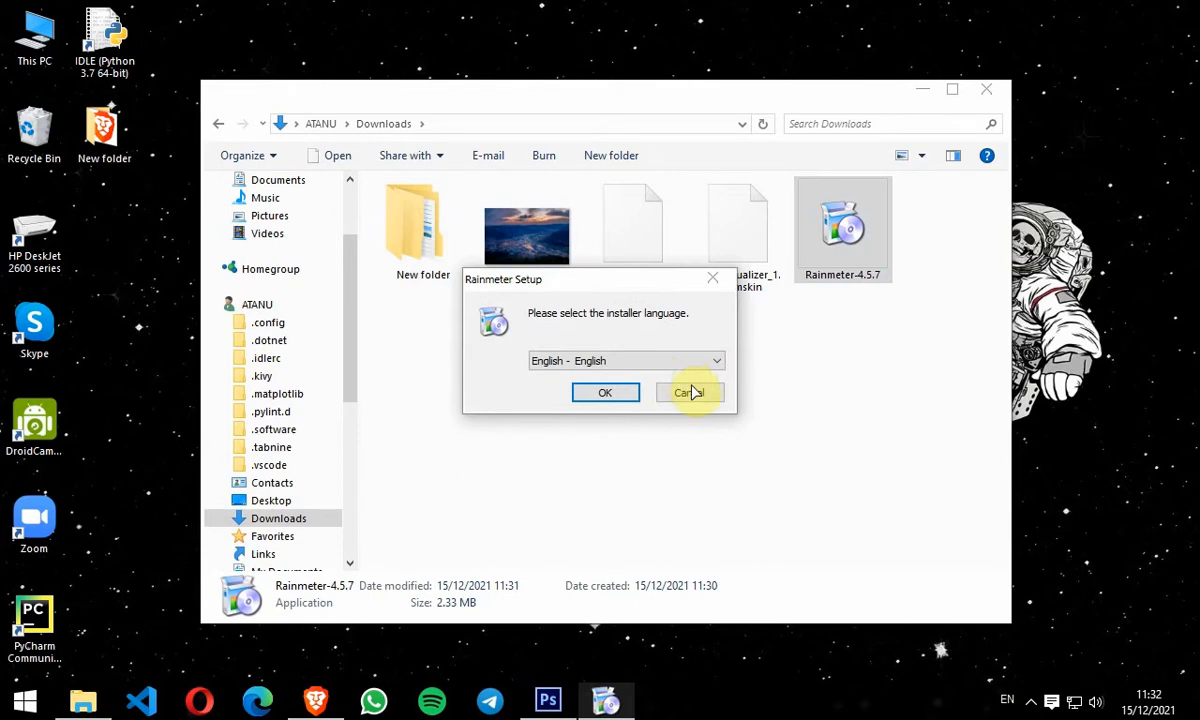
# Step: Install Rainmeter in English with standard installation and the default install options, then finish setup with Run Rainmeter checked
pyautogui.click(608, 393)
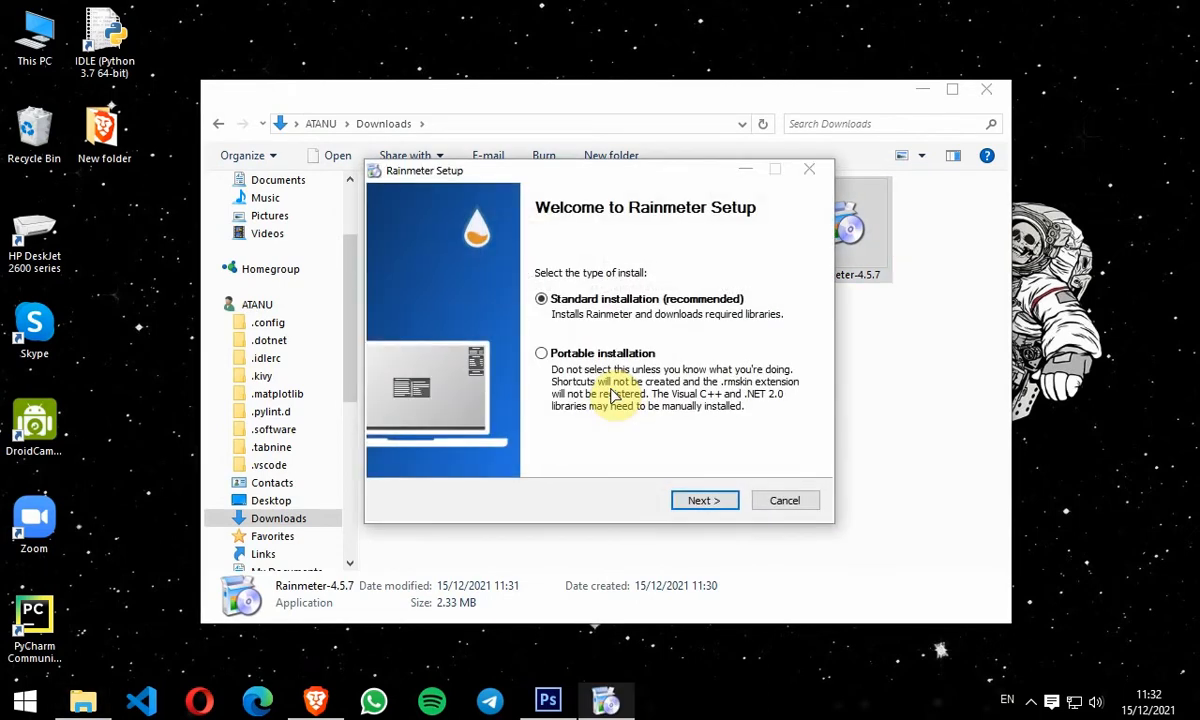
pyautogui.click(701, 504)
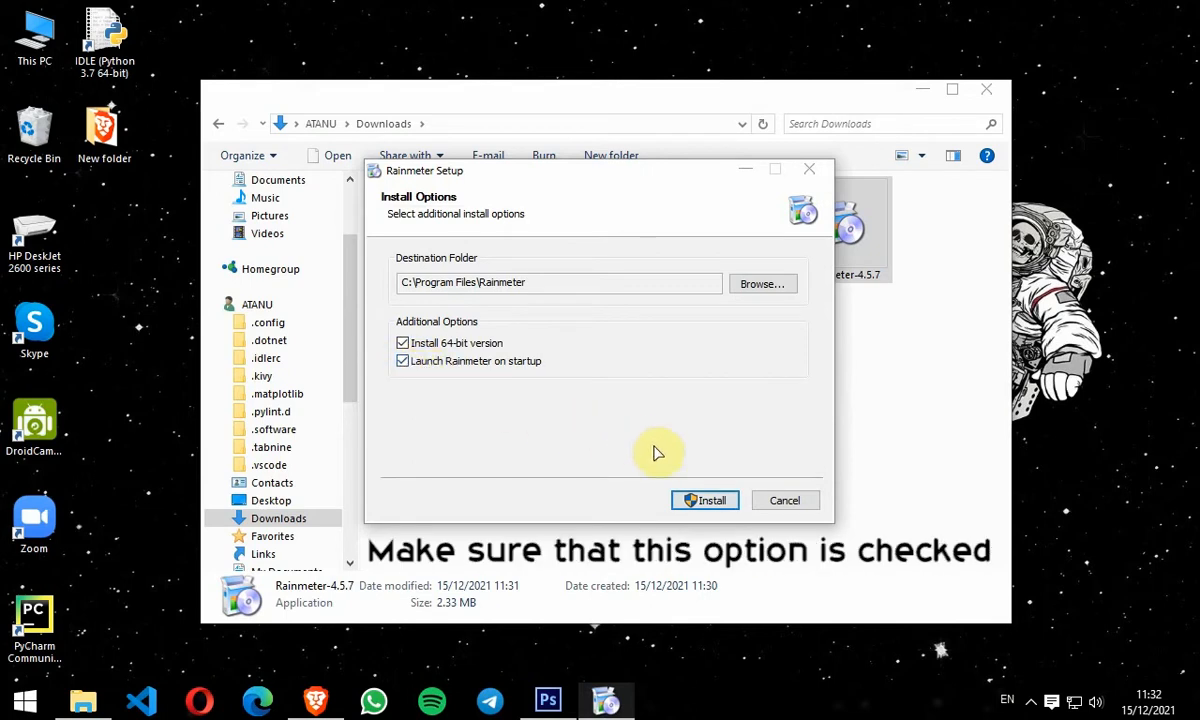
pyautogui.click(687, 500)
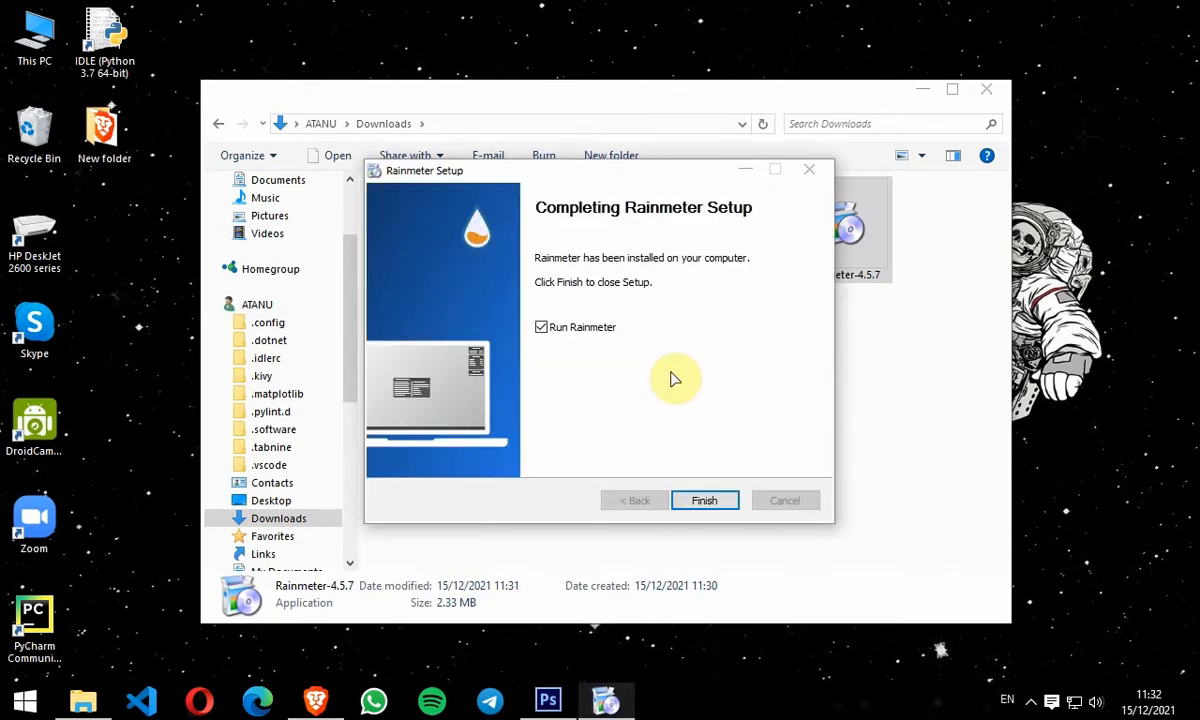
pyautogui.click(702, 503)
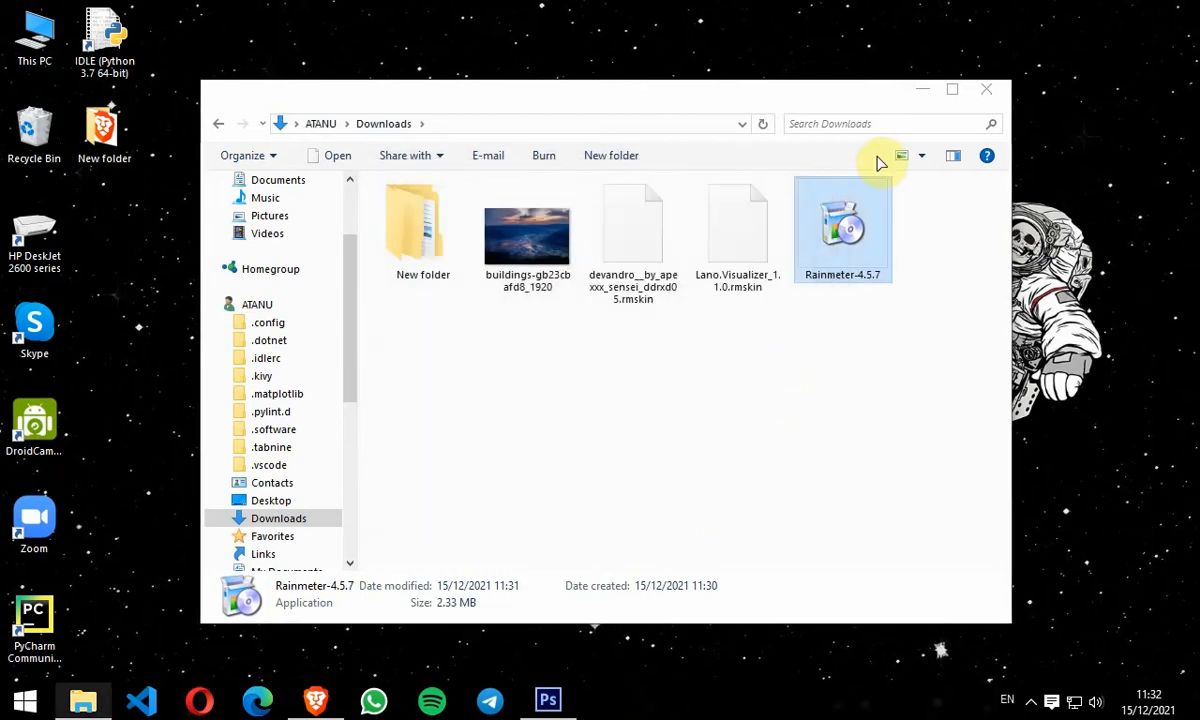
# Step: Unload the default illustro skins Welcome, Disks, System and Clock from the desktop
pyautogui.click(920, 95)
pyautogui.rightClick(751, 260)
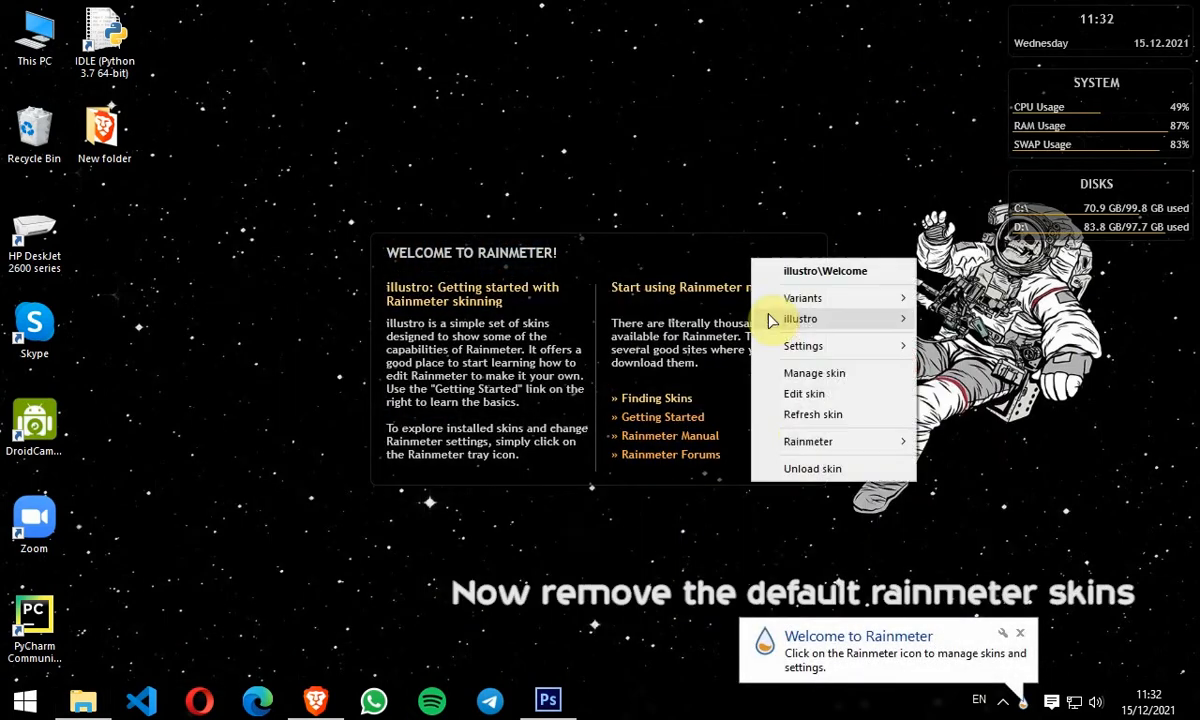
pyautogui.click(822, 470)
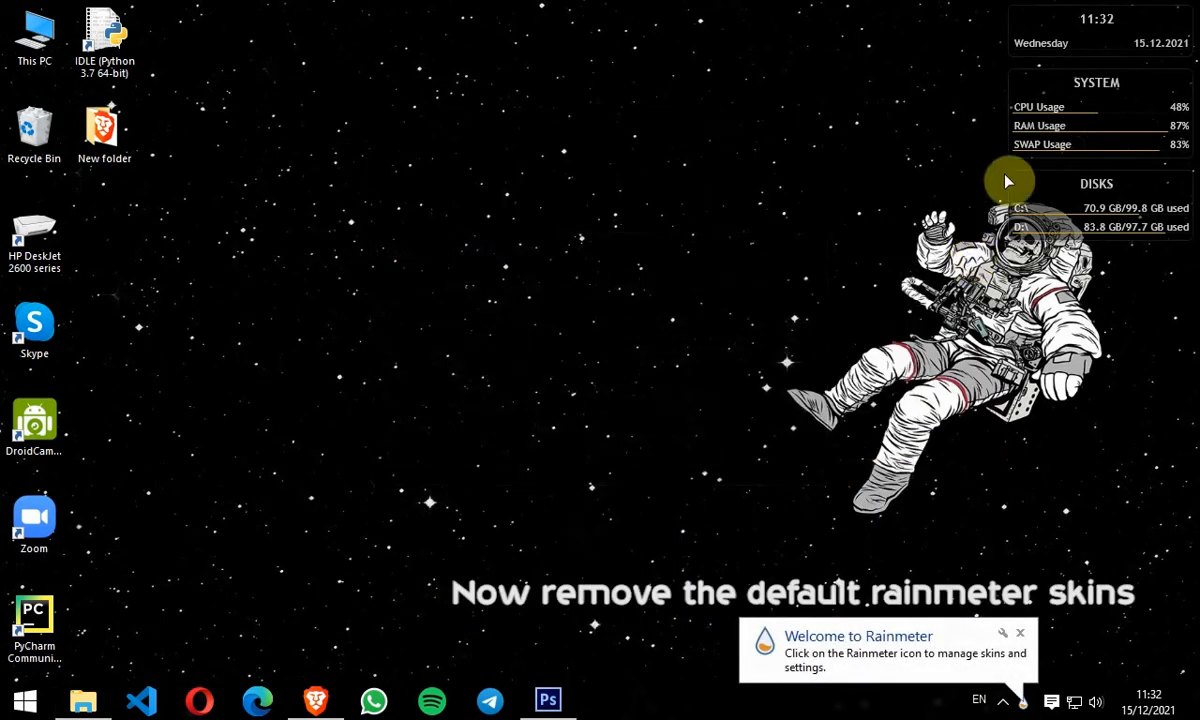
pyautogui.rightClick(1074, 182)
pyautogui.click(1100, 397)
pyautogui.rightClick(1050, 80)
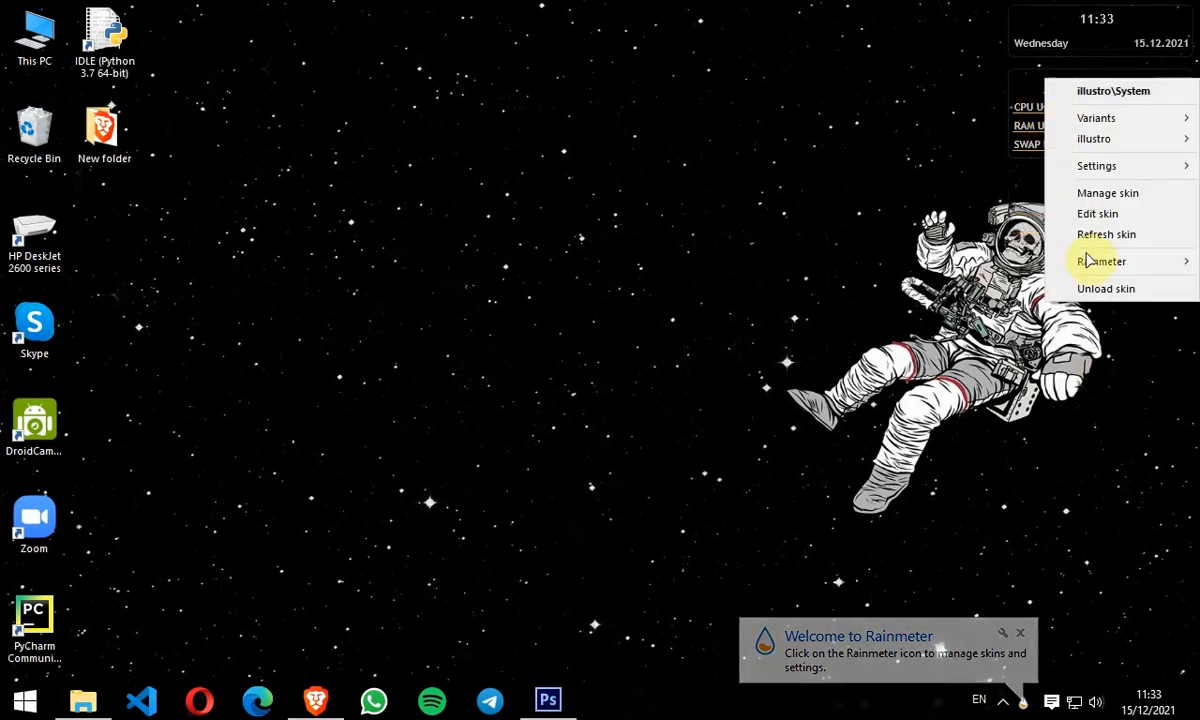
pyautogui.click(1098, 289)
pyautogui.rightClick(1049, 14)
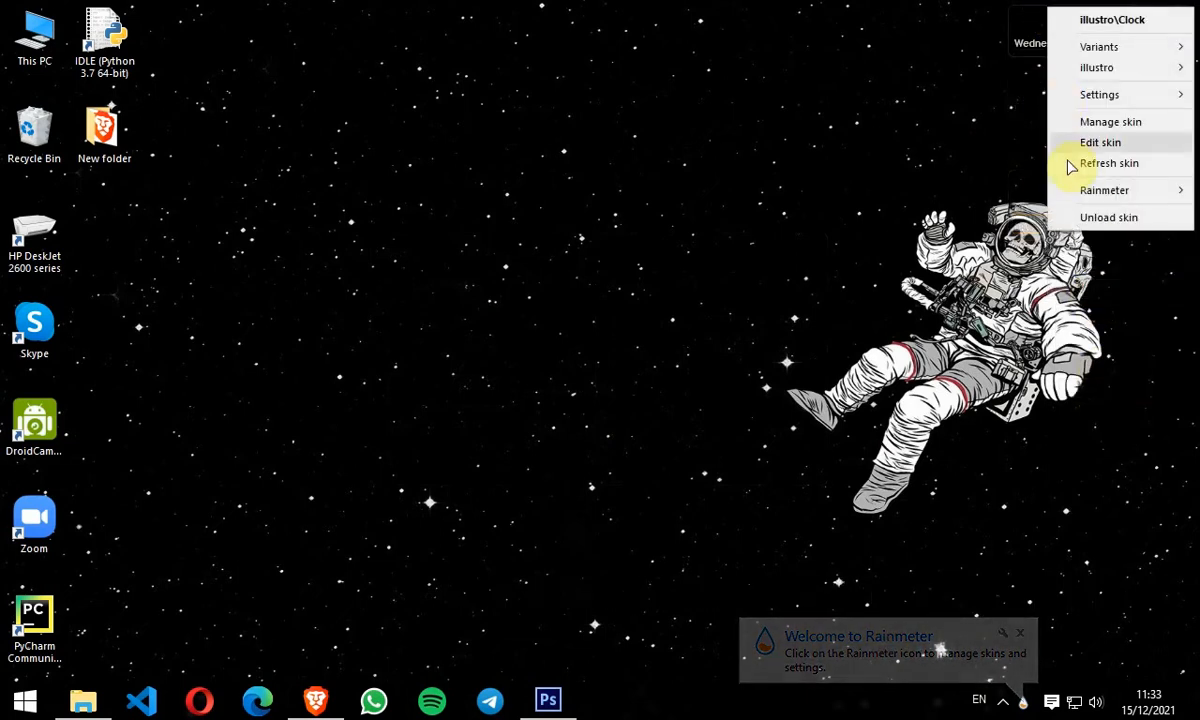
pyautogui.click(1093, 215)
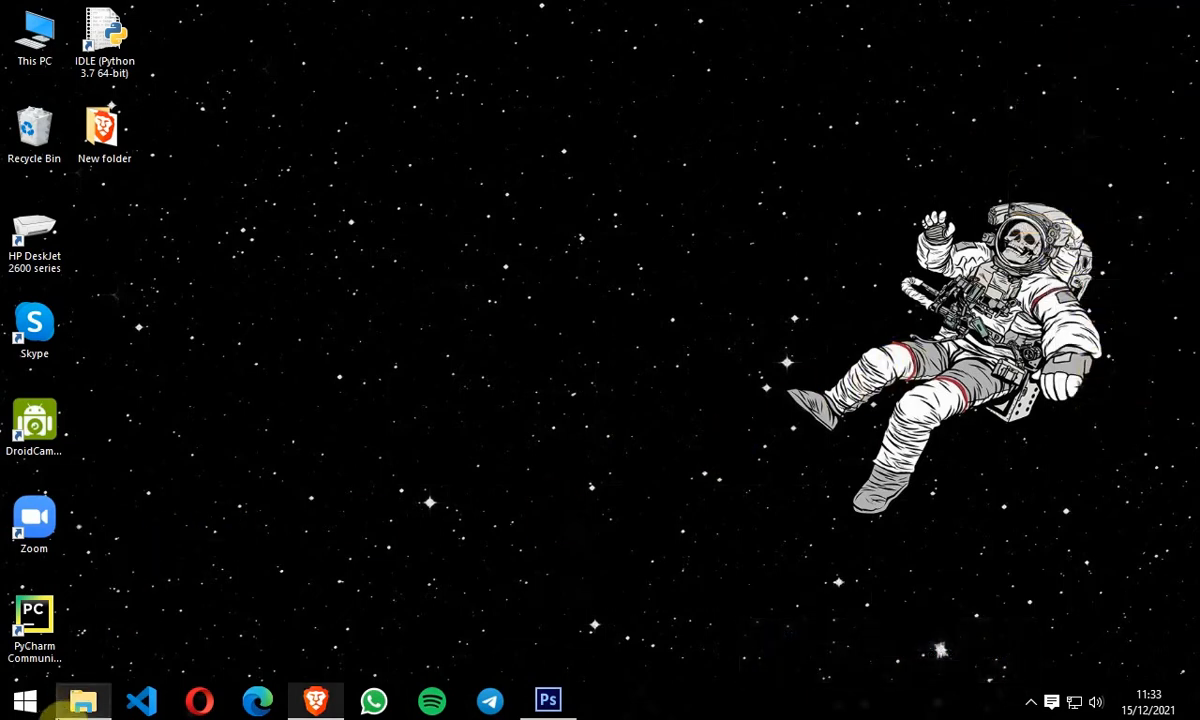
# Step: Open the buildings photo from Downloads and set it as the desktop background
pyautogui.click(82, 700)
pyautogui.click(553, 249)
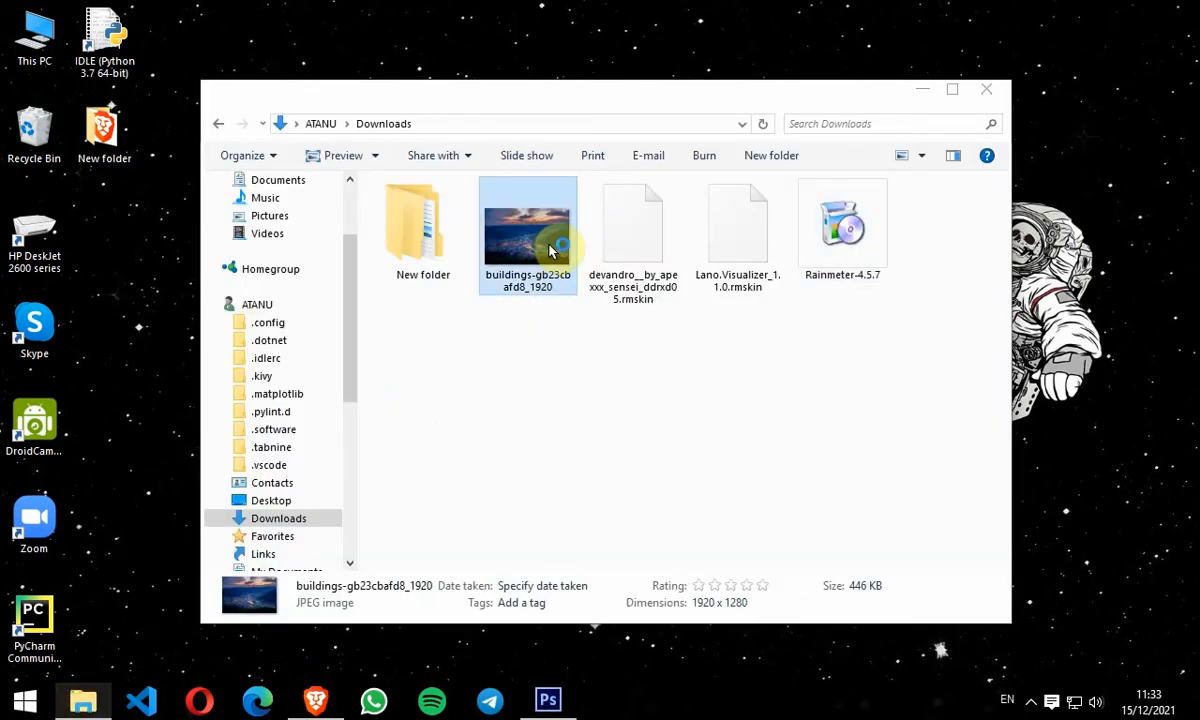
pyautogui.doubleClick(553, 249)
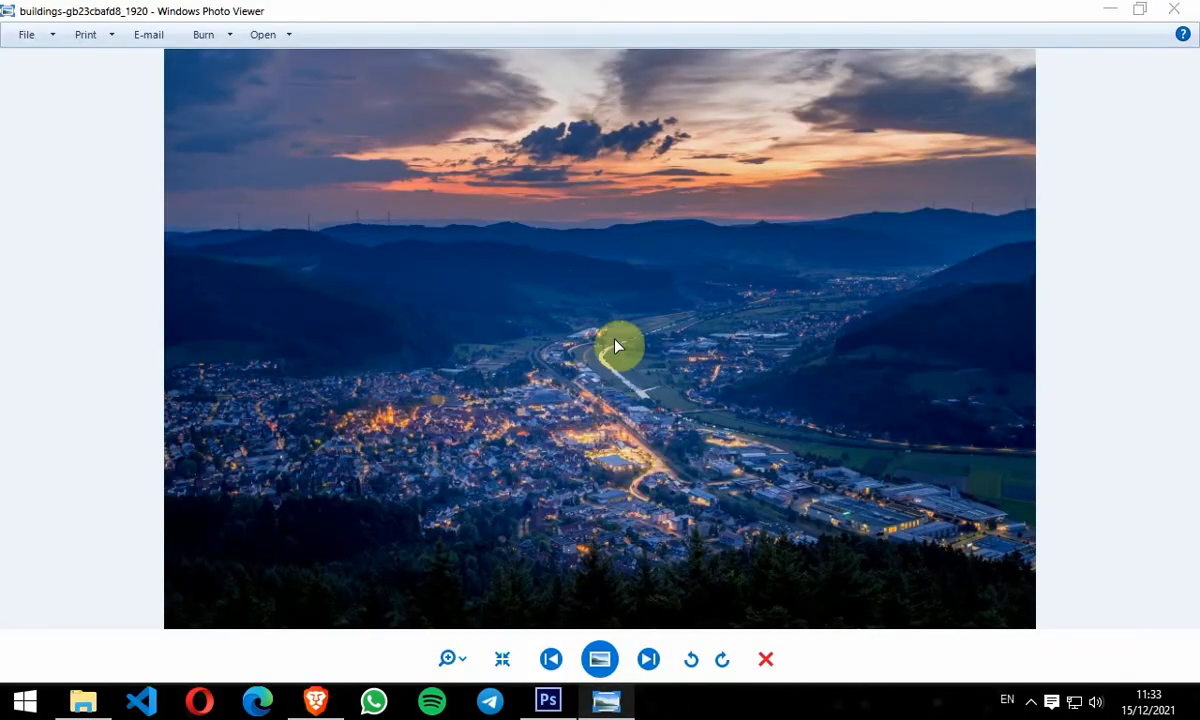
pyautogui.click(533, 285)
pyautogui.click(1174, 9)
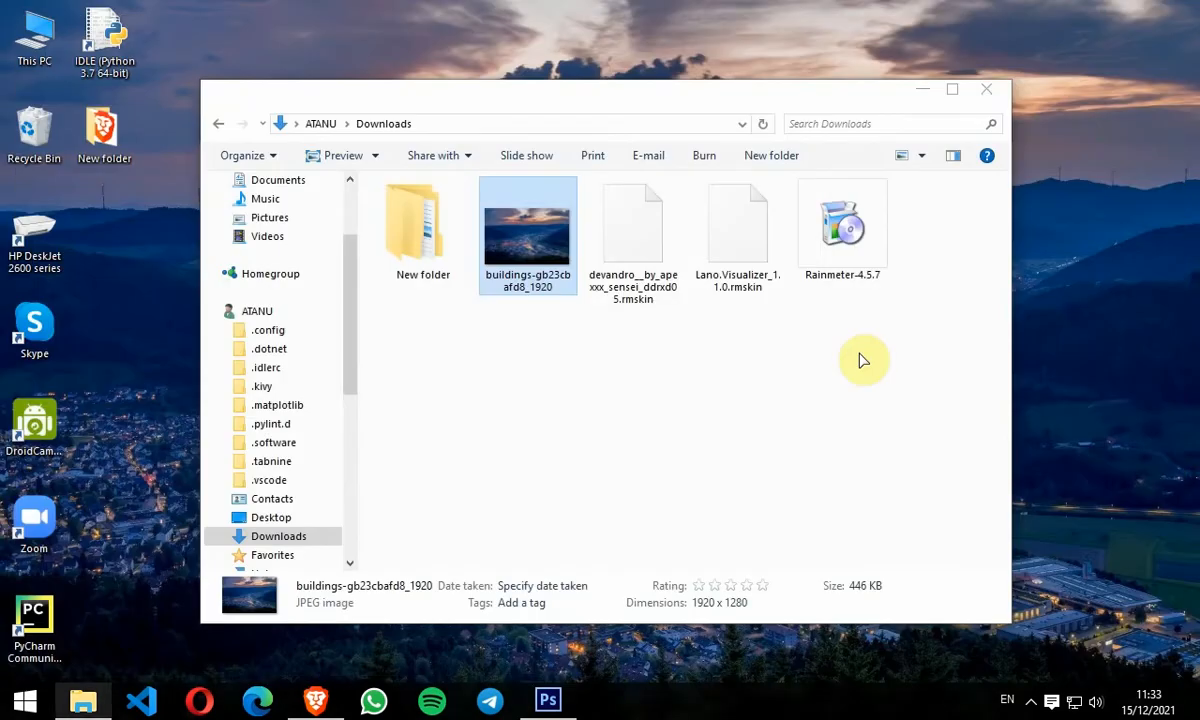
# Step: Reopen the buildings photo in the photo viewer to inspect it, then close it
pyautogui.moveTo(803, 100); pyautogui.dragTo(820, 88)
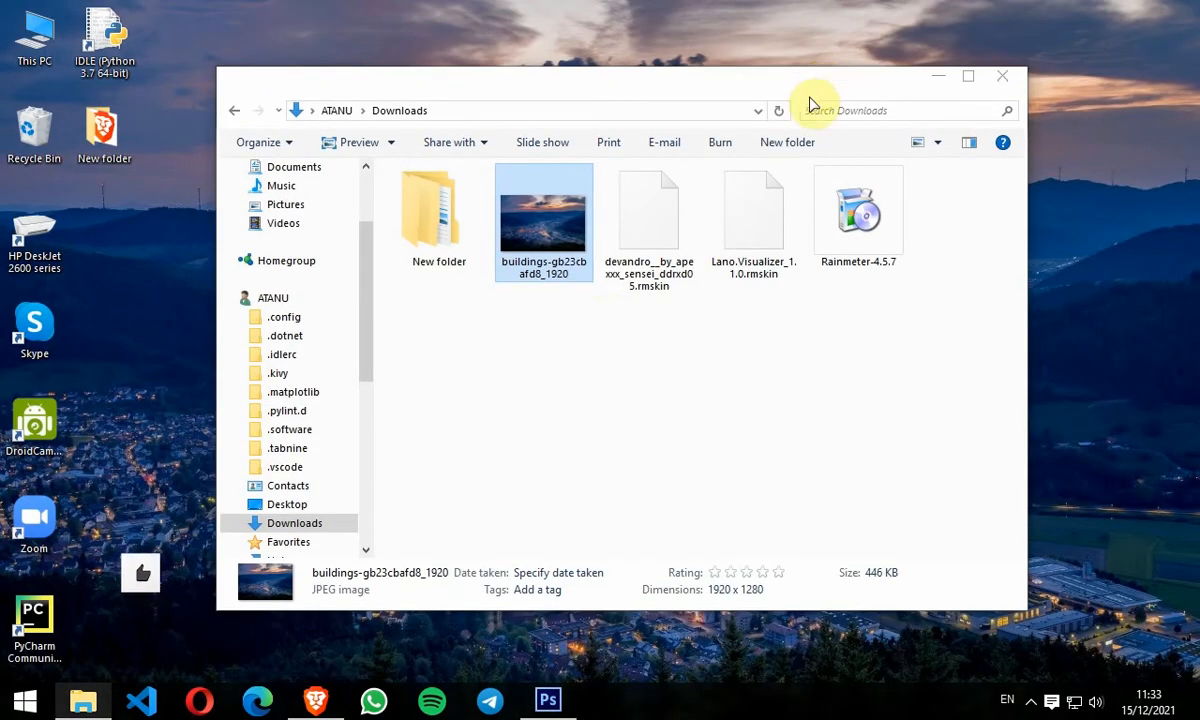
pyautogui.click(935, 77)
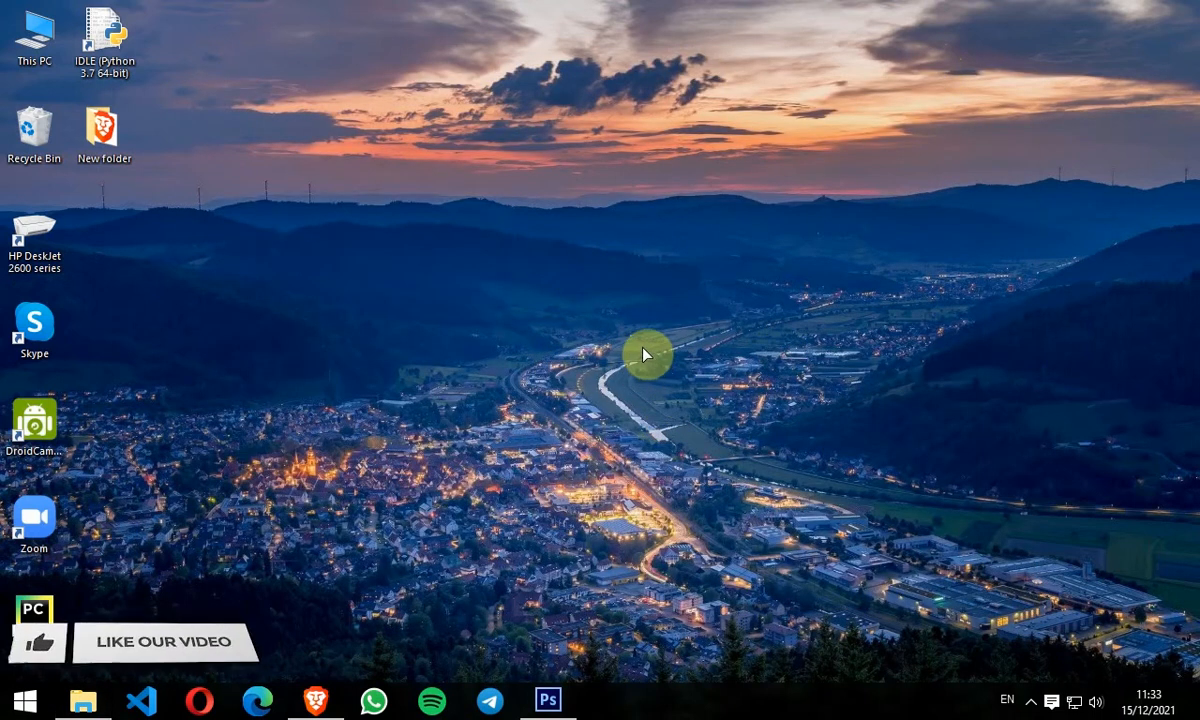
pyautogui.click(89, 704)
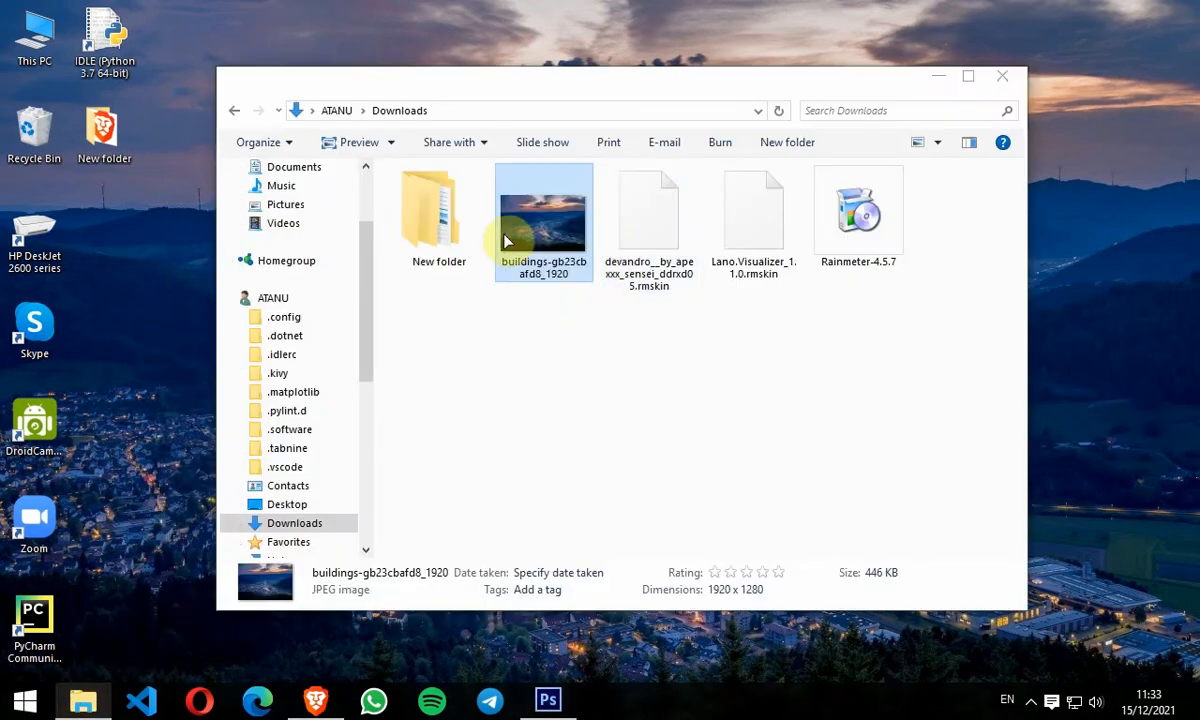
pyautogui.doubleClick(506, 241)
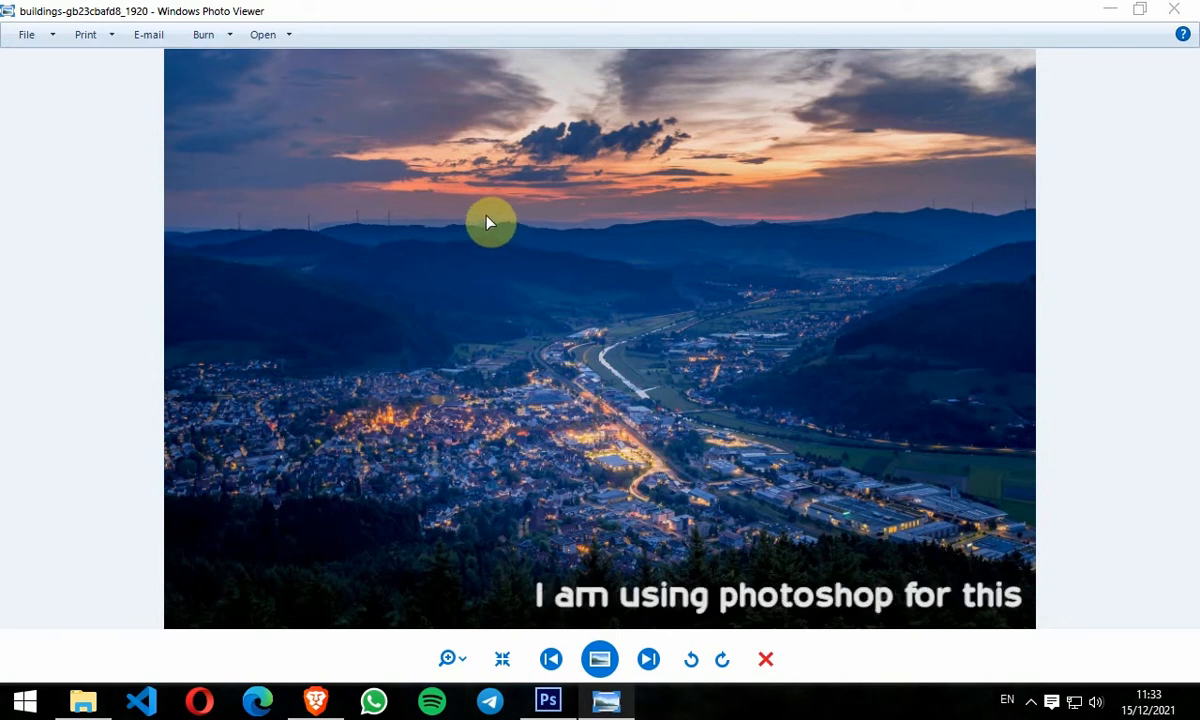
pyautogui.hotkey('alt', 'F4')
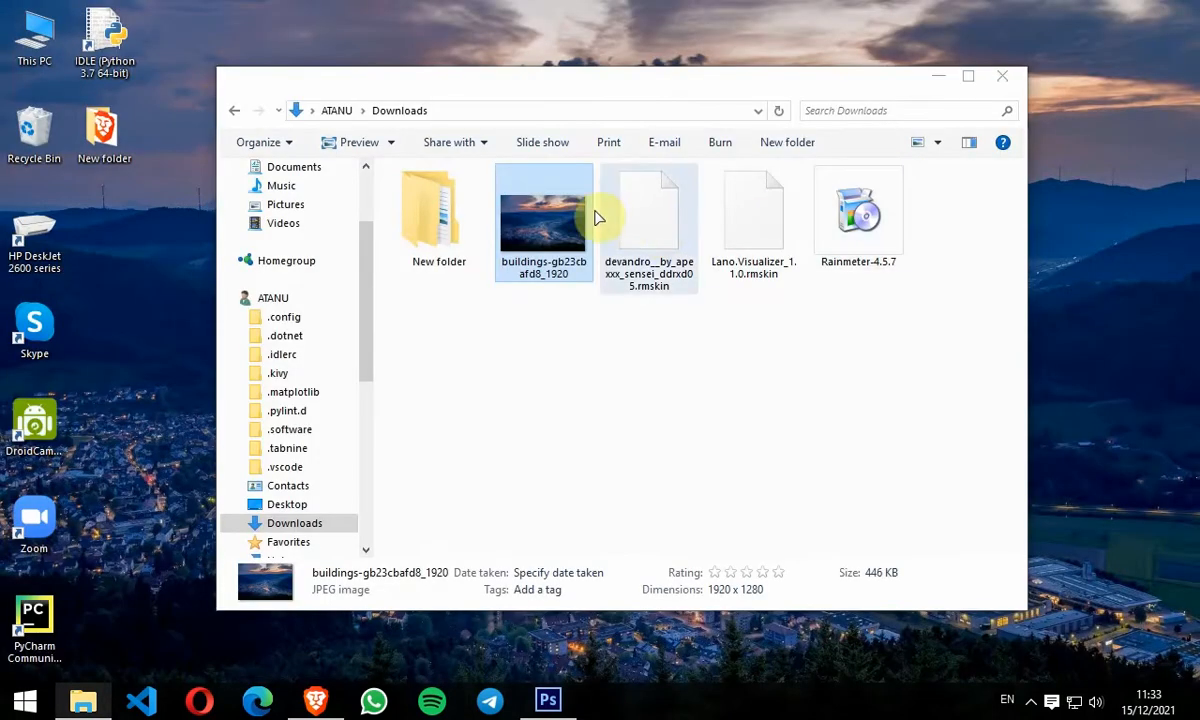
# Step: Open the buildings photo in Photoshop and apply a Gaussian Blur with a 6.5 pixel radius
pyautogui.moveTo(512, 198); pyautogui.dragTo(509, 487)
pyautogui.moveTo(140, 140); pyautogui.dragTo(810, 536)
pyautogui.click(299, 13)
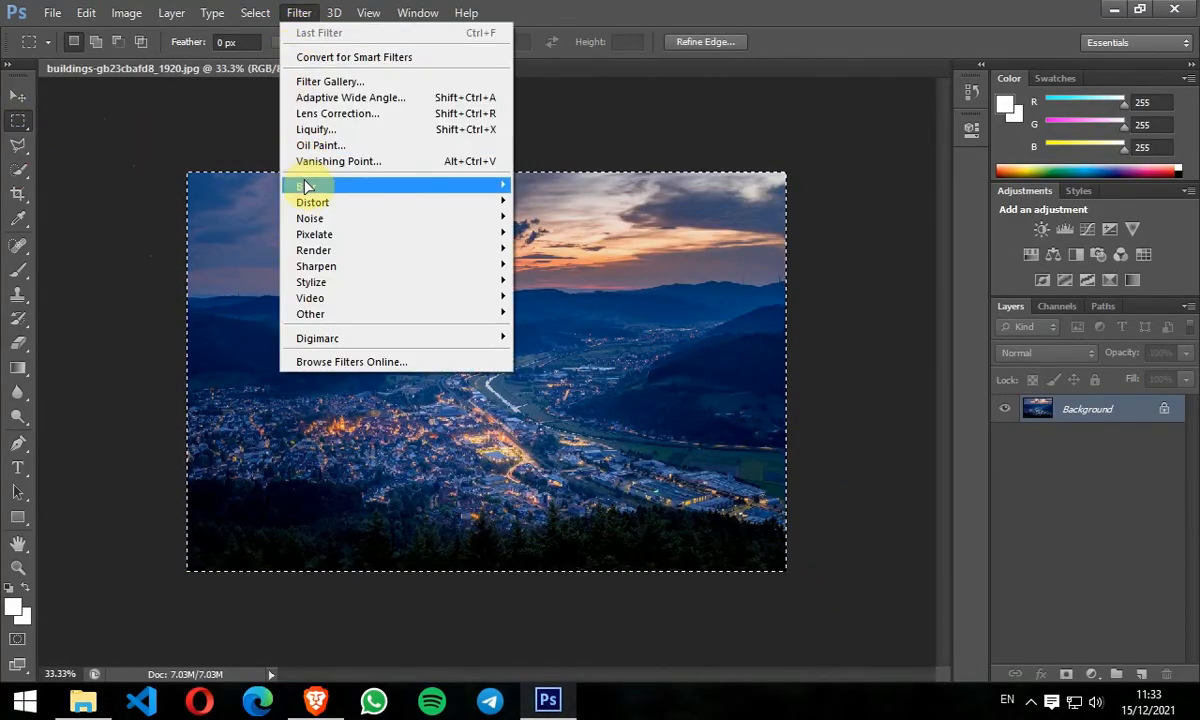
pyautogui.moveTo(310, 186)
pyautogui.click(562, 305)
pyautogui.click(528, 392)
pyautogui.write('6.5')
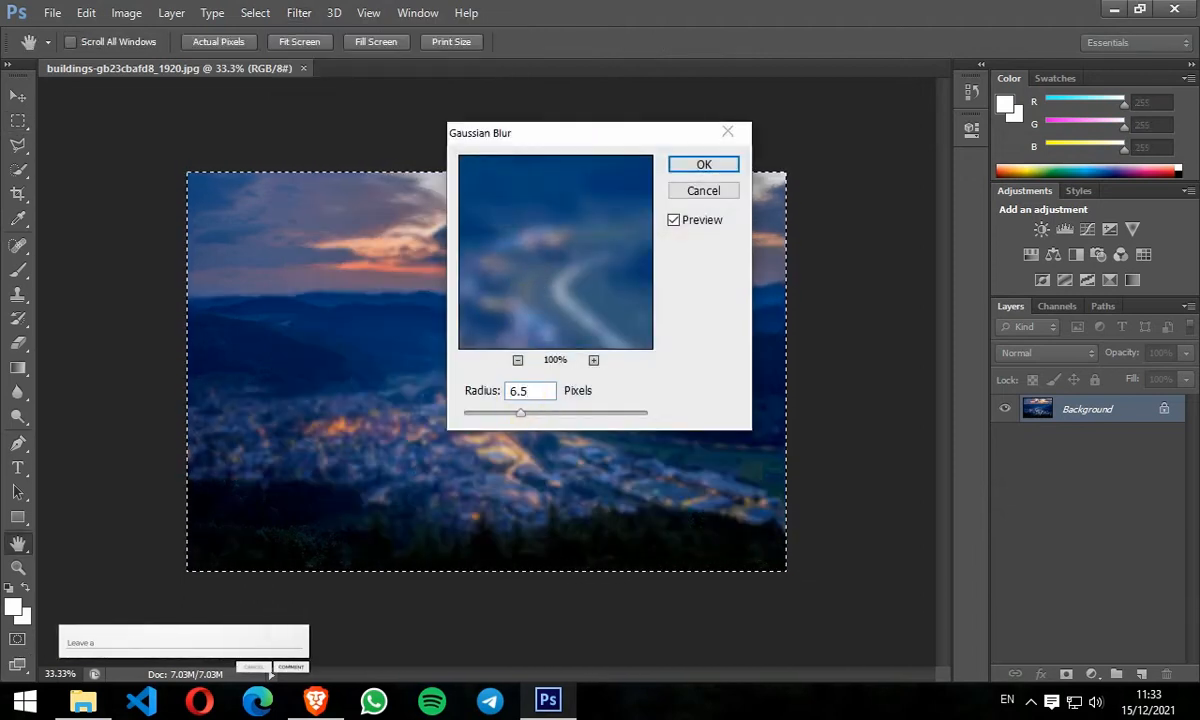
pyautogui.press('Return')
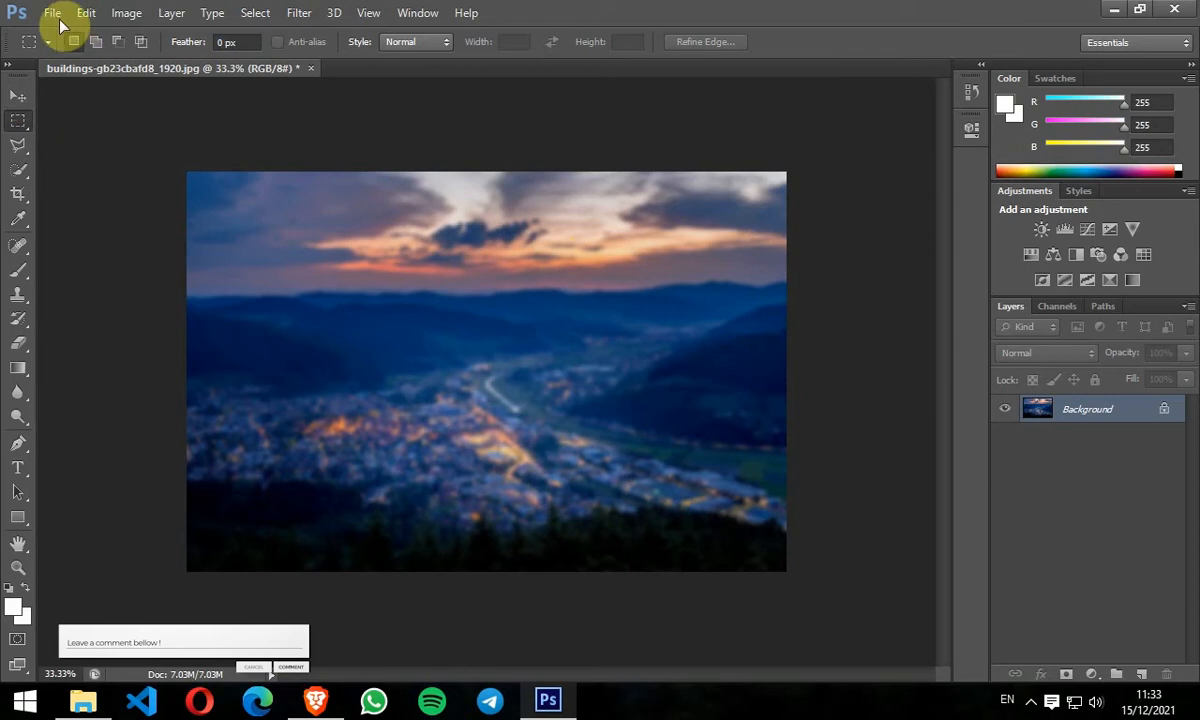
# Step: Save the blurred image as buildings-blur JPEG in Downloads at Maximum quality 12
pyautogui.click(53, 14)
pyautogui.click(82, 214)
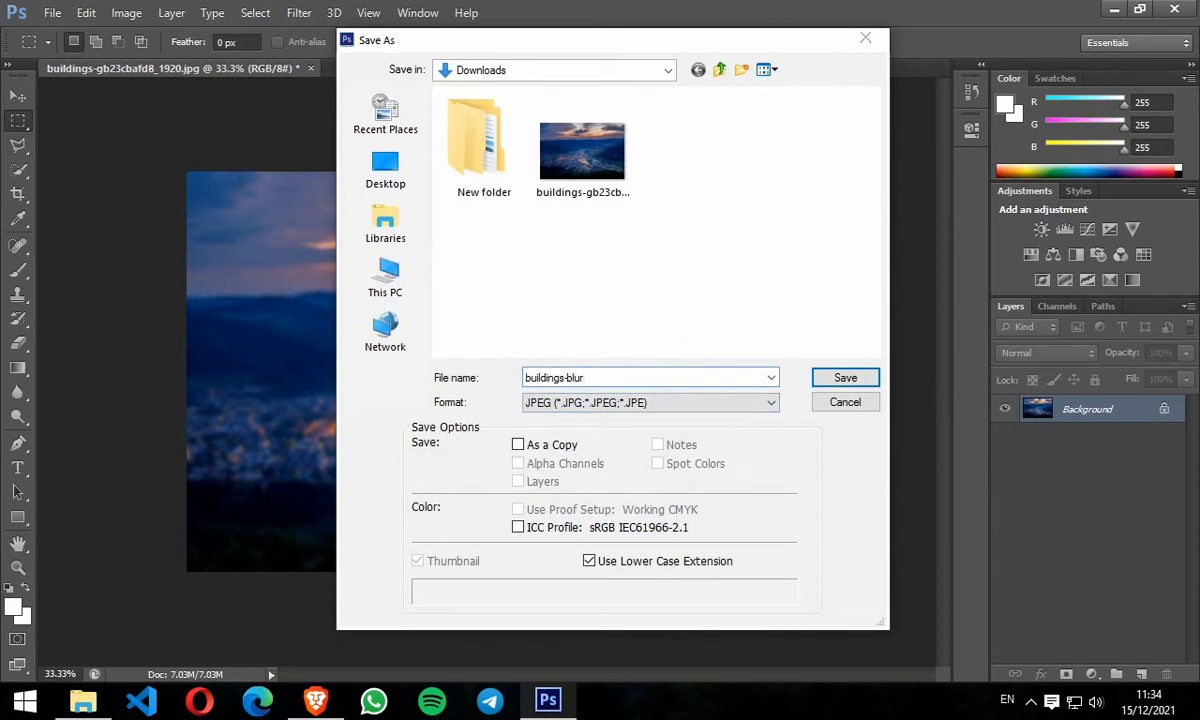
pyautogui.click(845, 380)
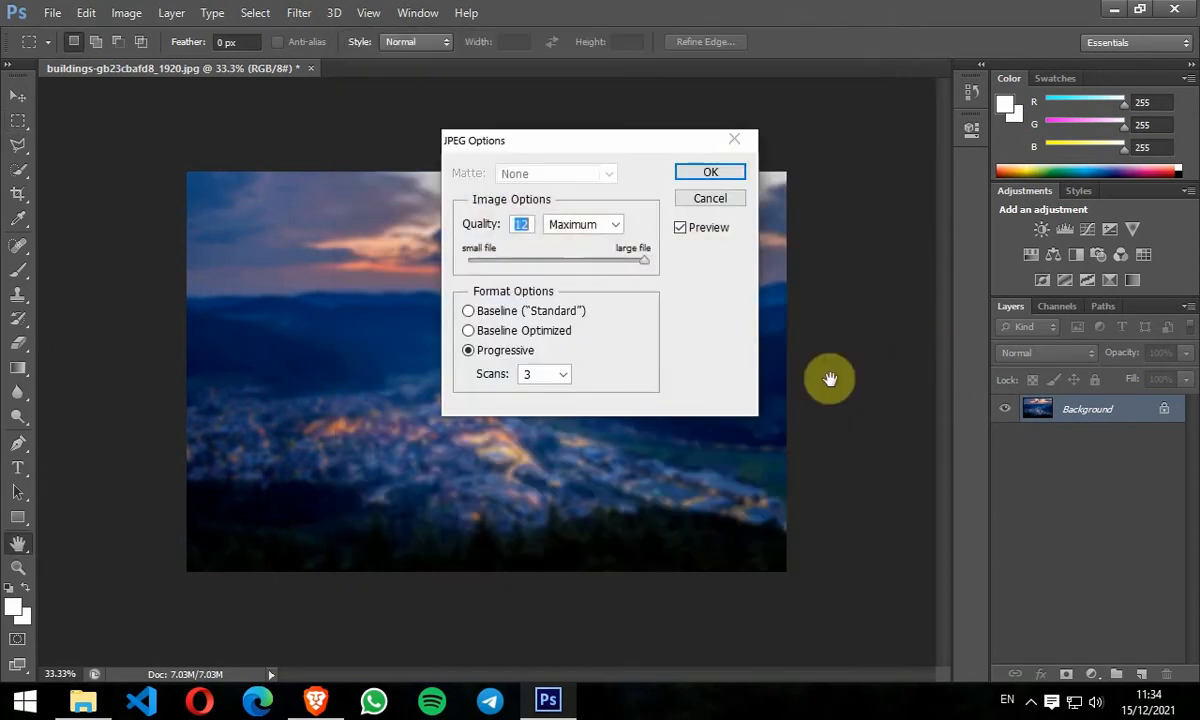
pyautogui.click(713, 170)
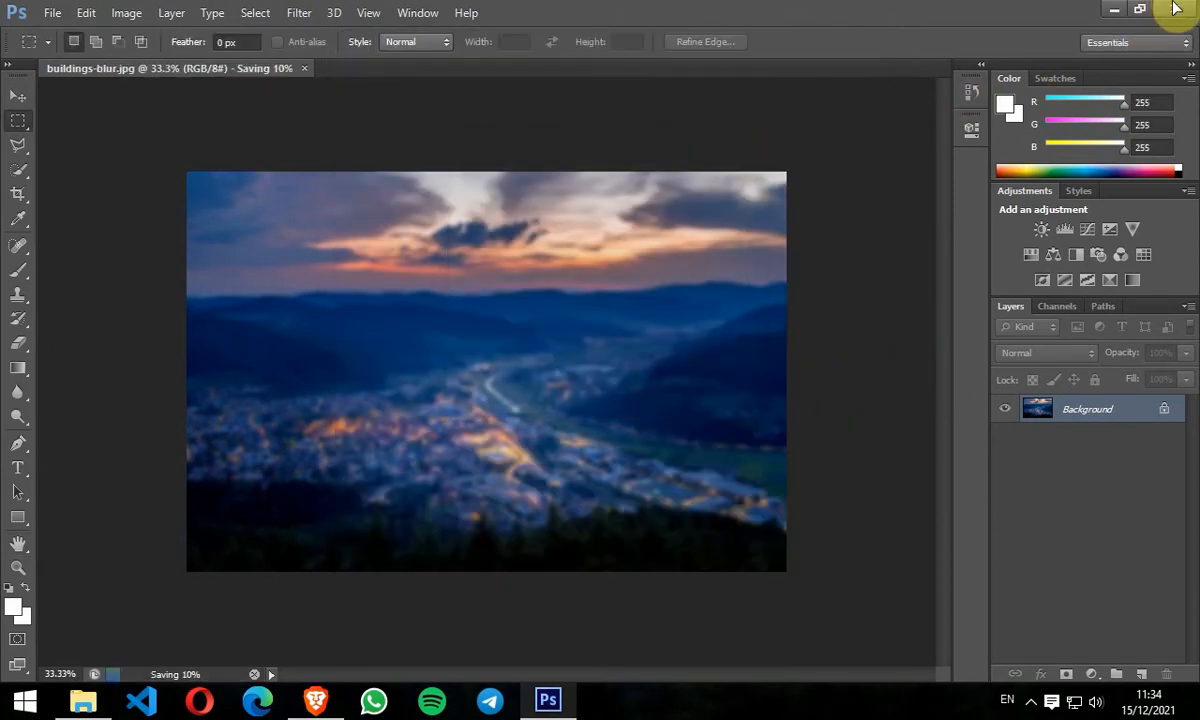
# Step: Open buildings-blur from Downloads and set it as the desktop background
pyautogui.click(1112, 12)
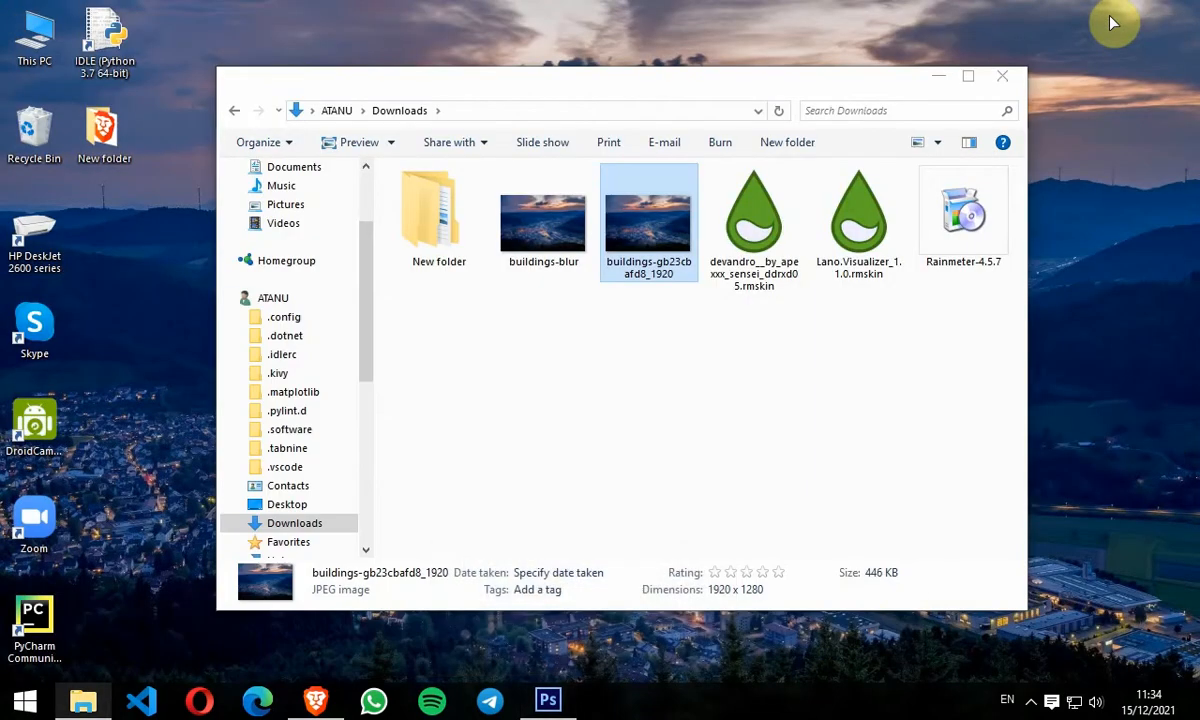
pyautogui.doubleClick(560, 205)
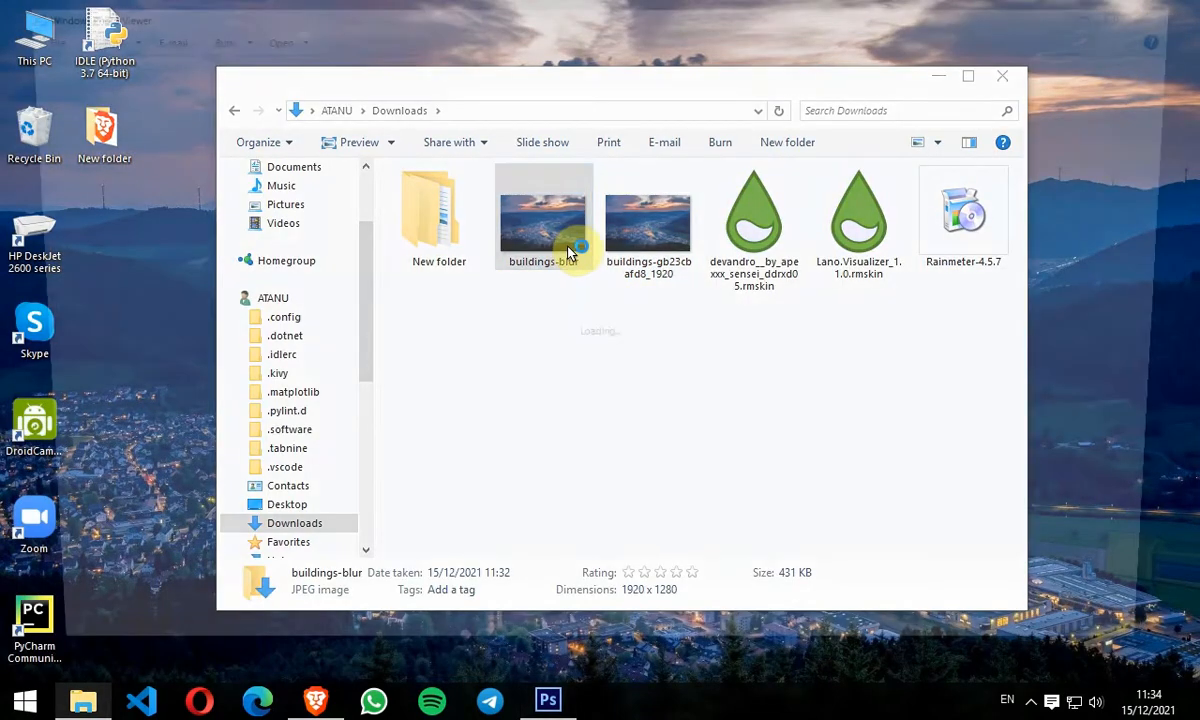
pyautogui.rightClick(643, 326)
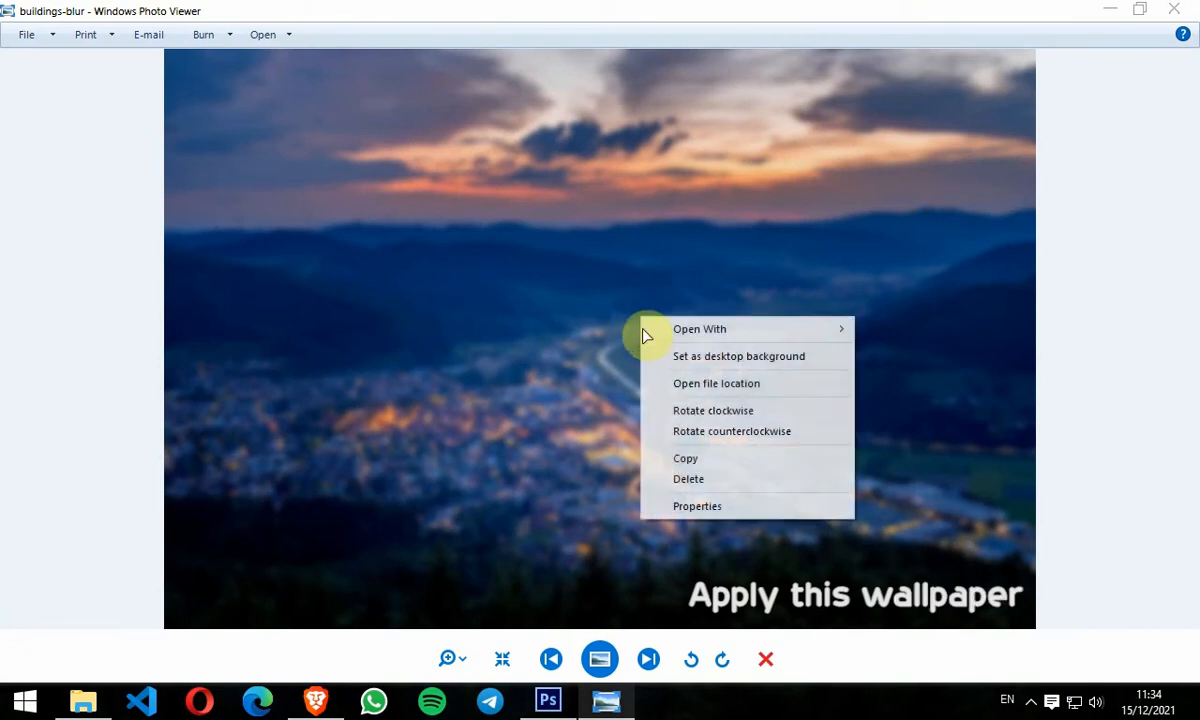
pyautogui.click(694, 358)
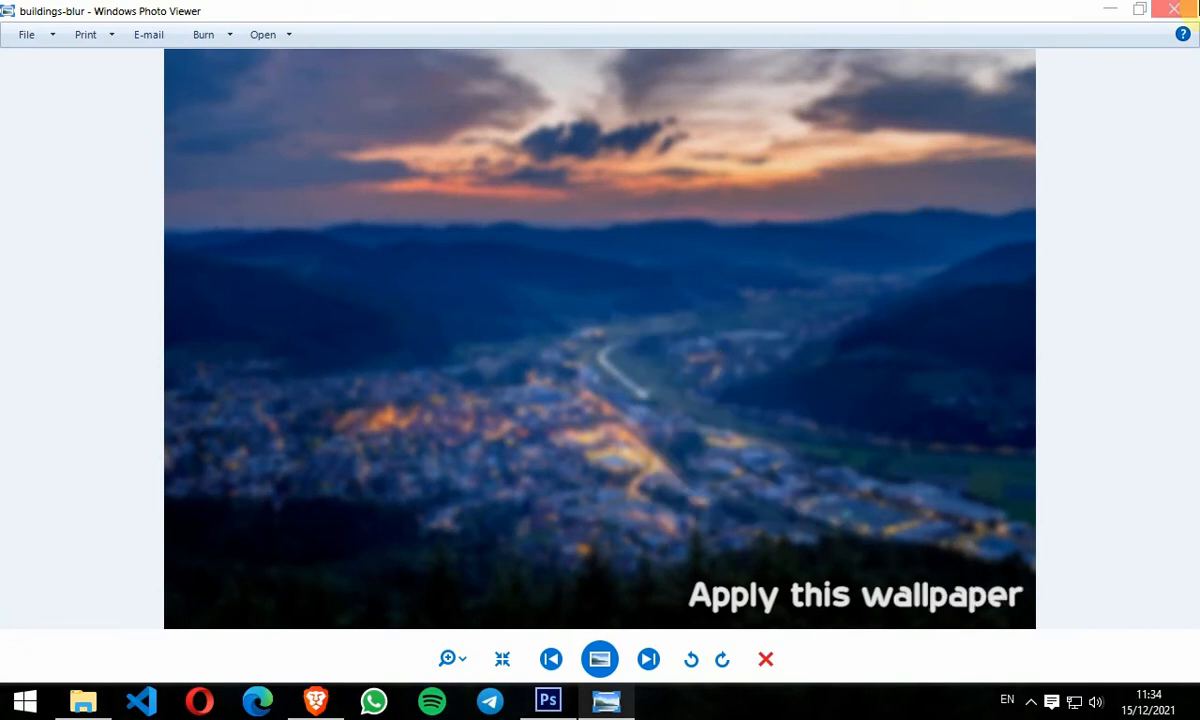
pyautogui.click(1173, 9)
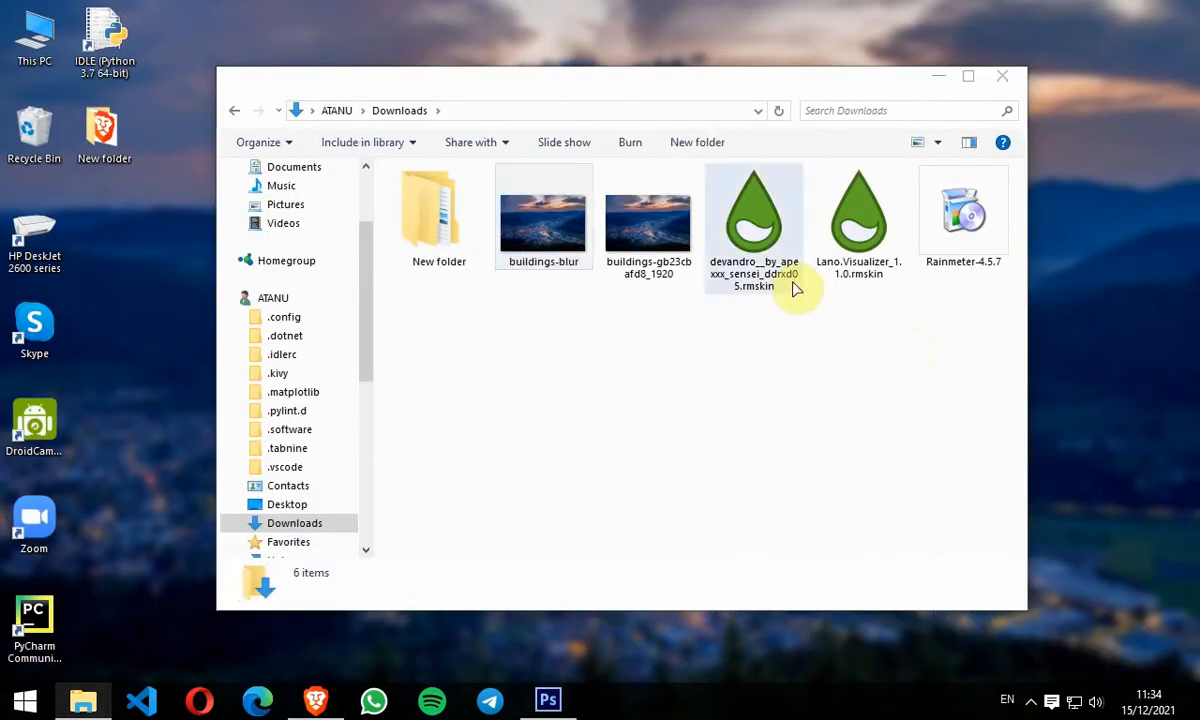
# Step: Install the Devandro rmskin with its skin and included layout
pyautogui.moveTo(892, 321); pyautogui.dragTo(760, 255)
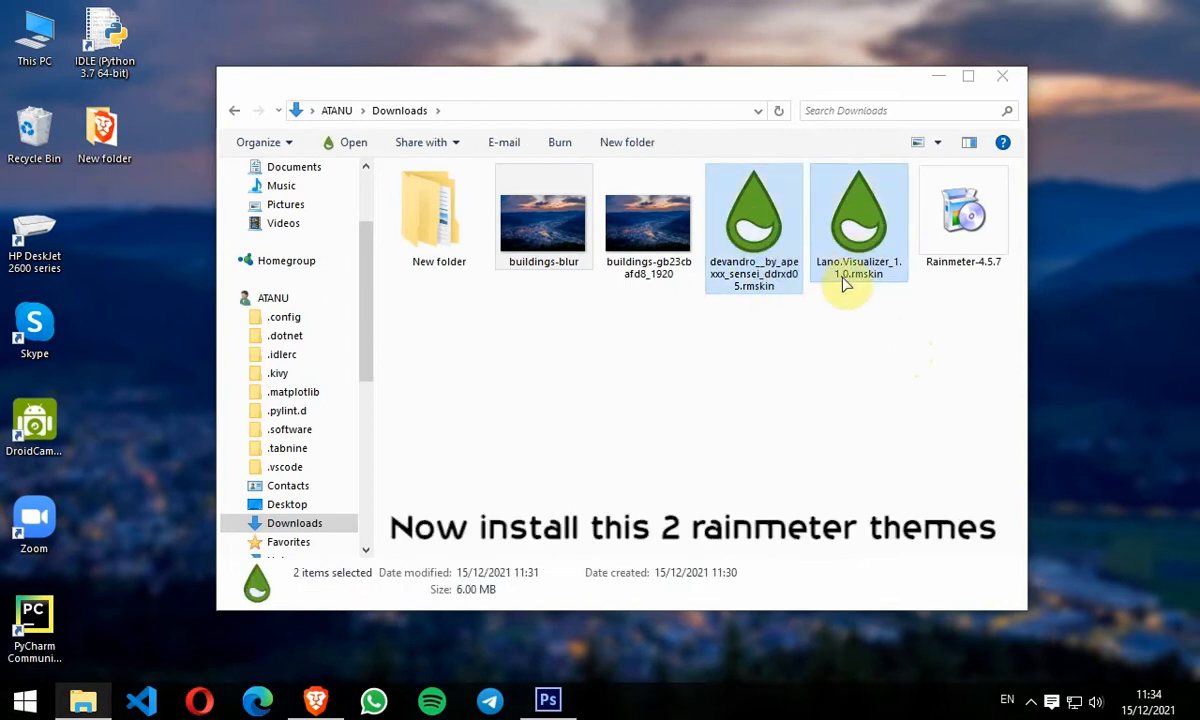
pyautogui.click(833, 335)
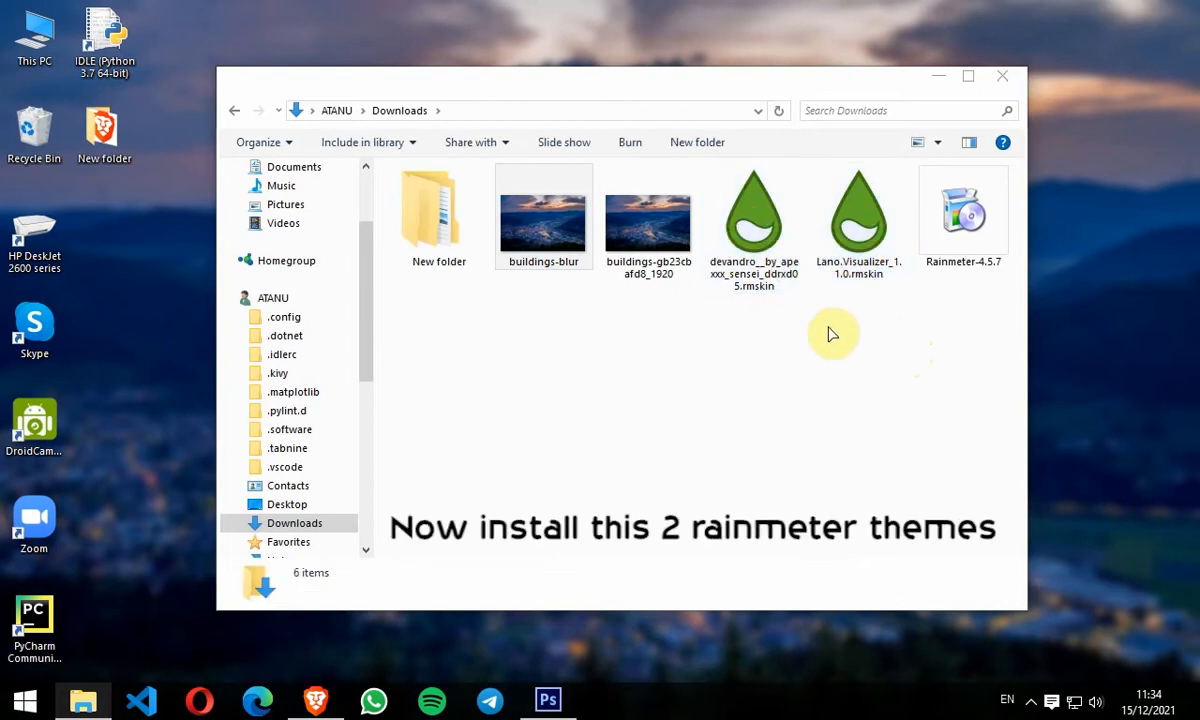
pyautogui.click(763, 262)
pyautogui.doubleClick(763, 262)
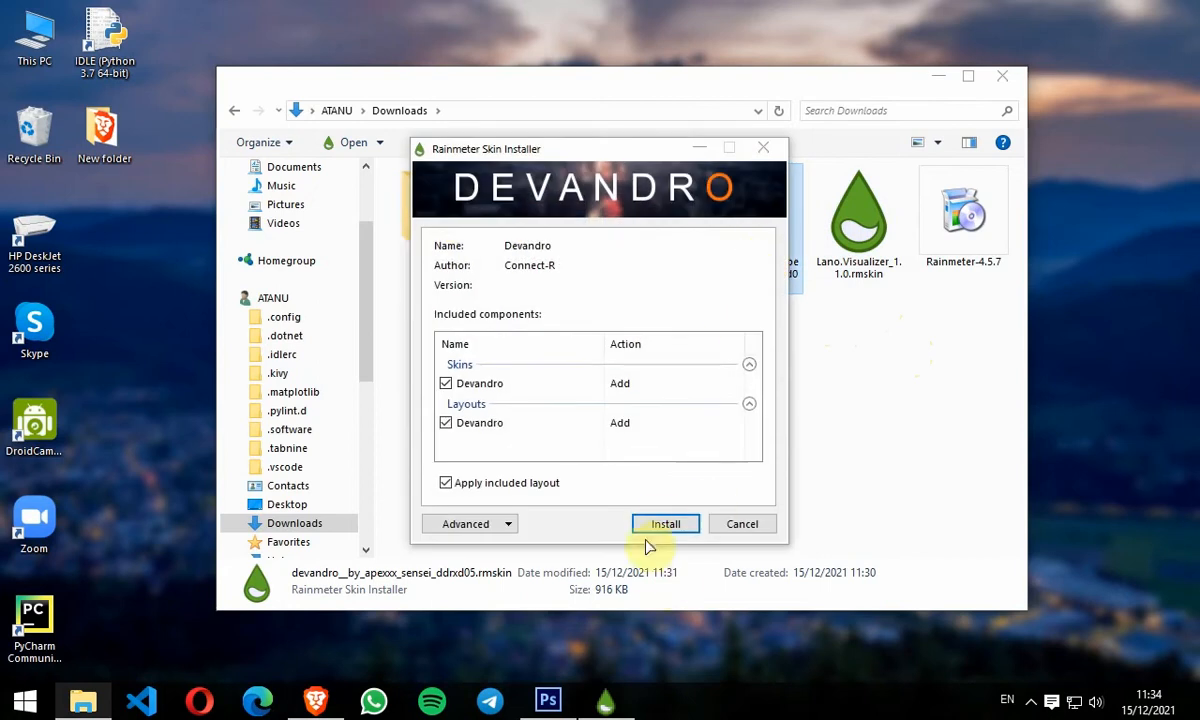
pyautogui.click(665, 524)
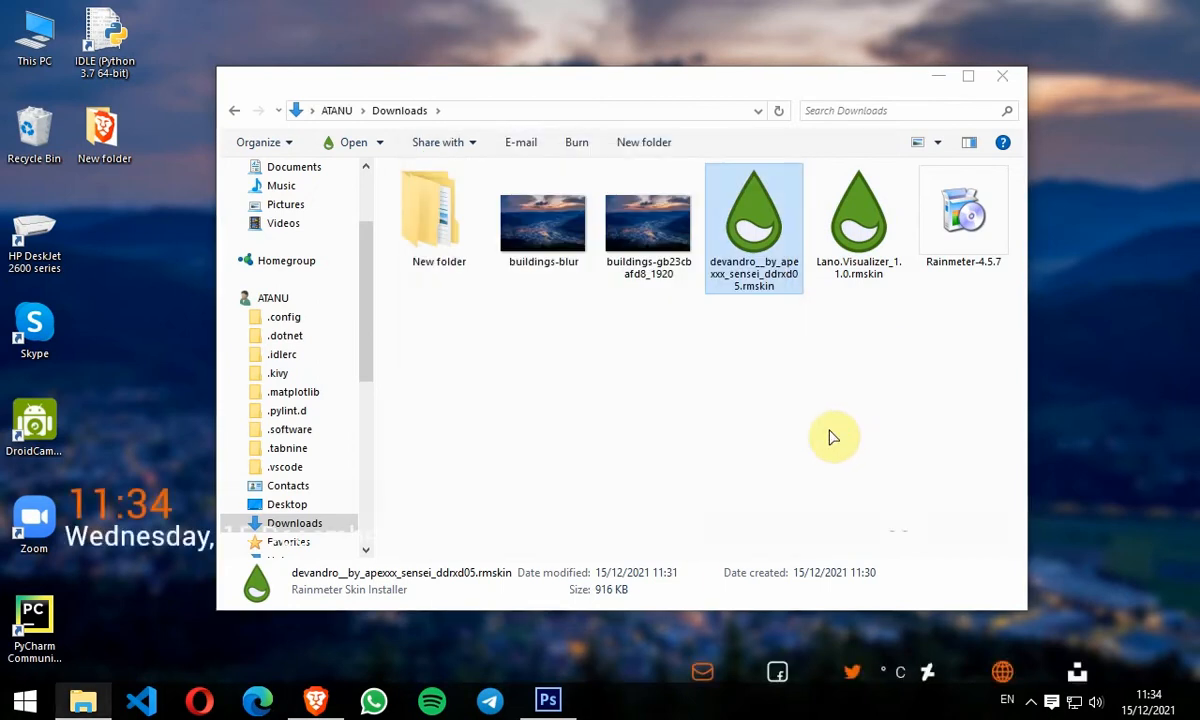
# Step: Install the Lano.Visualizer_1.1.0 rmskin with its included skins loaded
pyautogui.moveTo(664, 88); pyautogui.dragTo(813, 100)
pyautogui.doubleClick(975, 215)
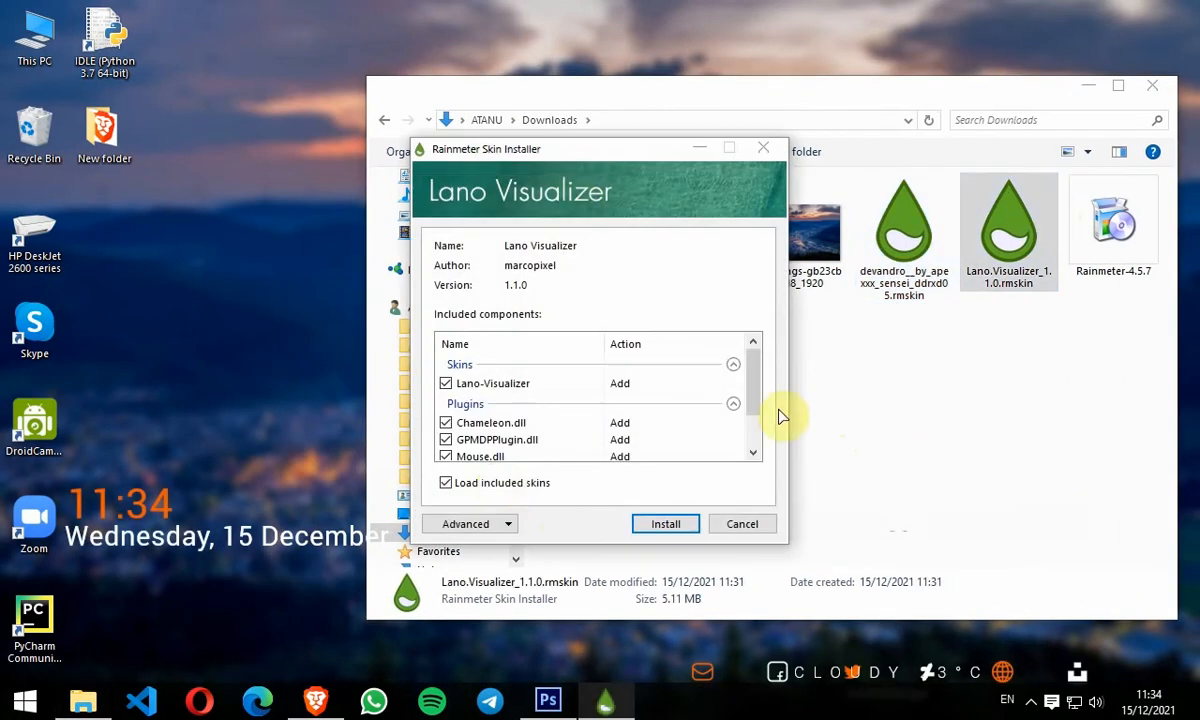
pyautogui.click(663, 525)
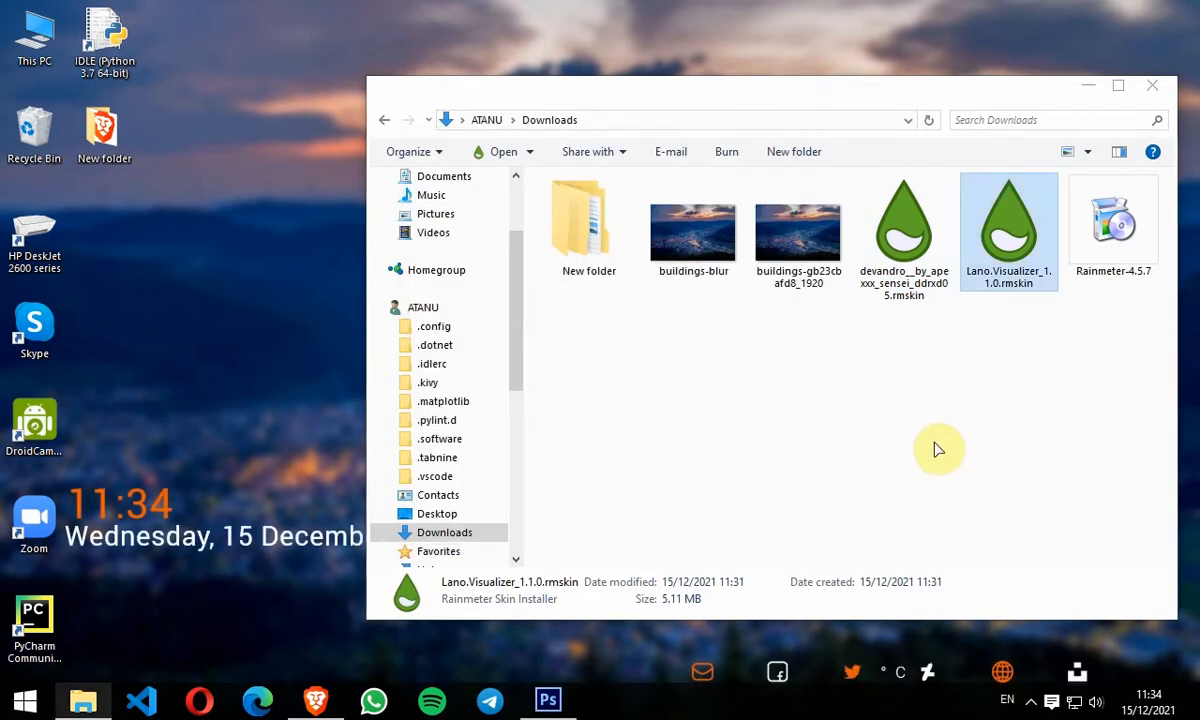
pyautogui.click(1089, 90)
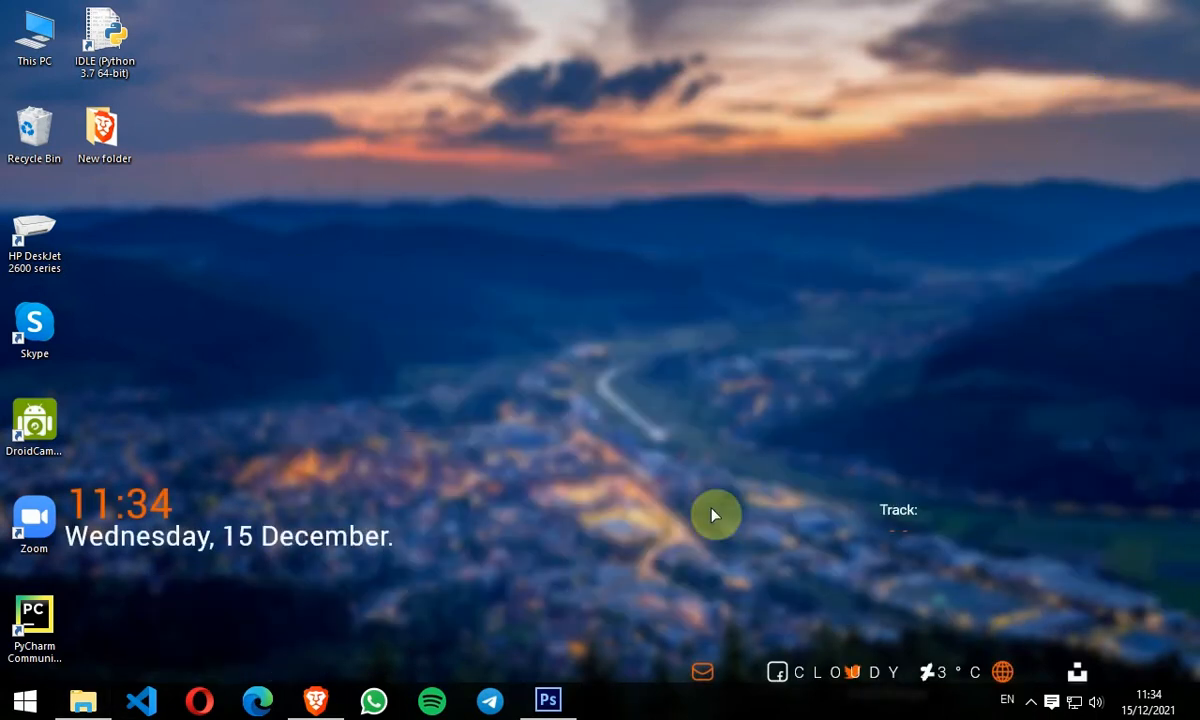
# Step: Rearrange the widgets: clock and date to top centre, track and weather to the middle, icon row lower centre
pyautogui.moveTo(225, 543); pyautogui.dragTo(600, 168)
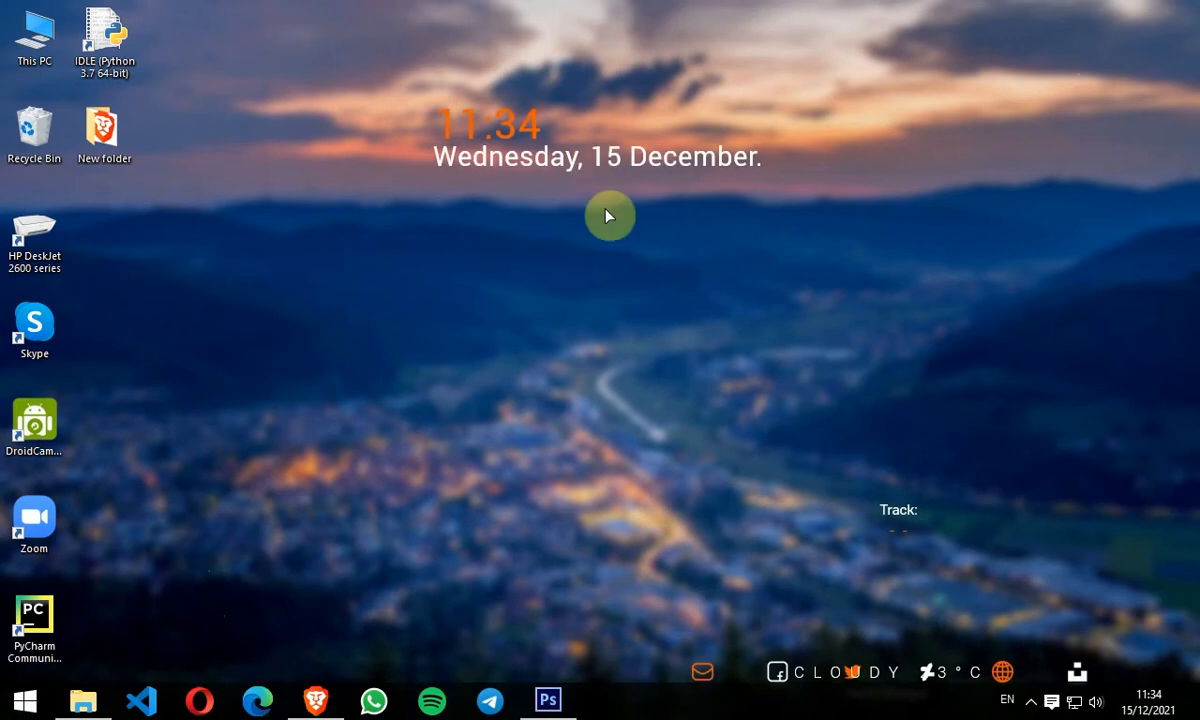
pyautogui.moveTo(903, 527); pyautogui.dragTo(692, 333)
pyautogui.moveTo(852, 670); pyautogui.dragTo(550, 376)
pyautogui.moveTo(741, 670); pyautogui.dragTo(504, 579)
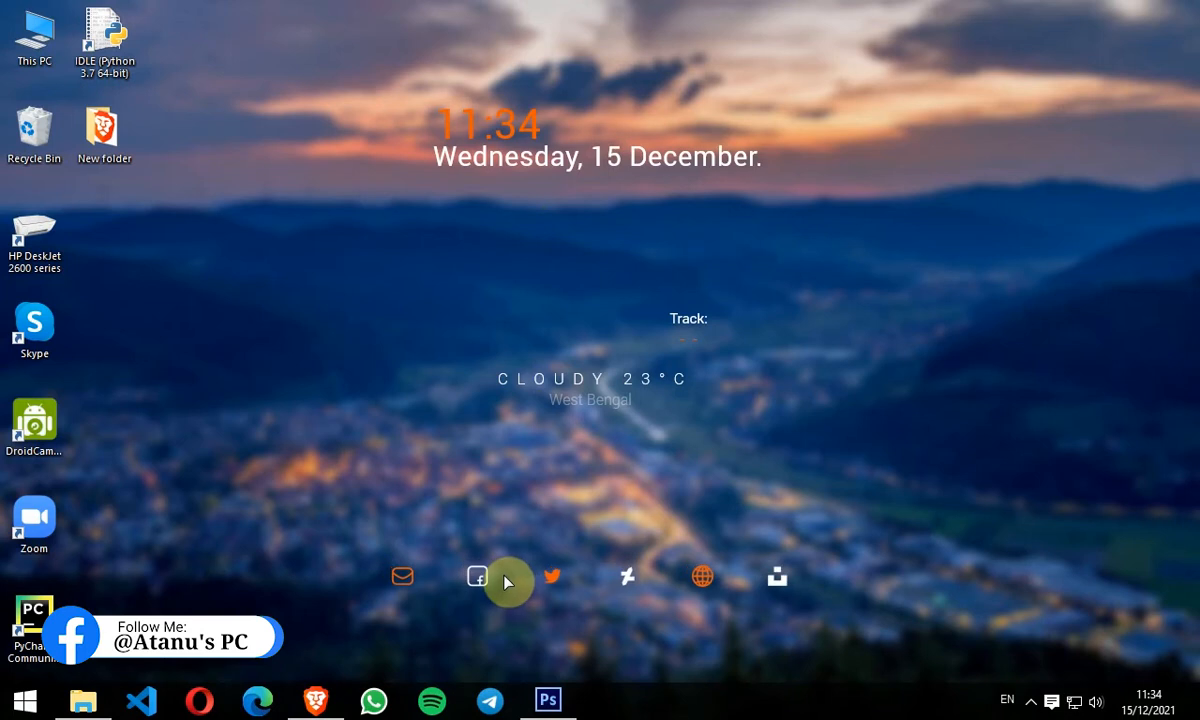
# Step: Load the Lano-Visualizer visualizer.ini skin from the Rainmeter manager and move the visualizer lower on the desktop
pyautogui.rightClick(659, 710)
pyautogui.click(1117, 593)
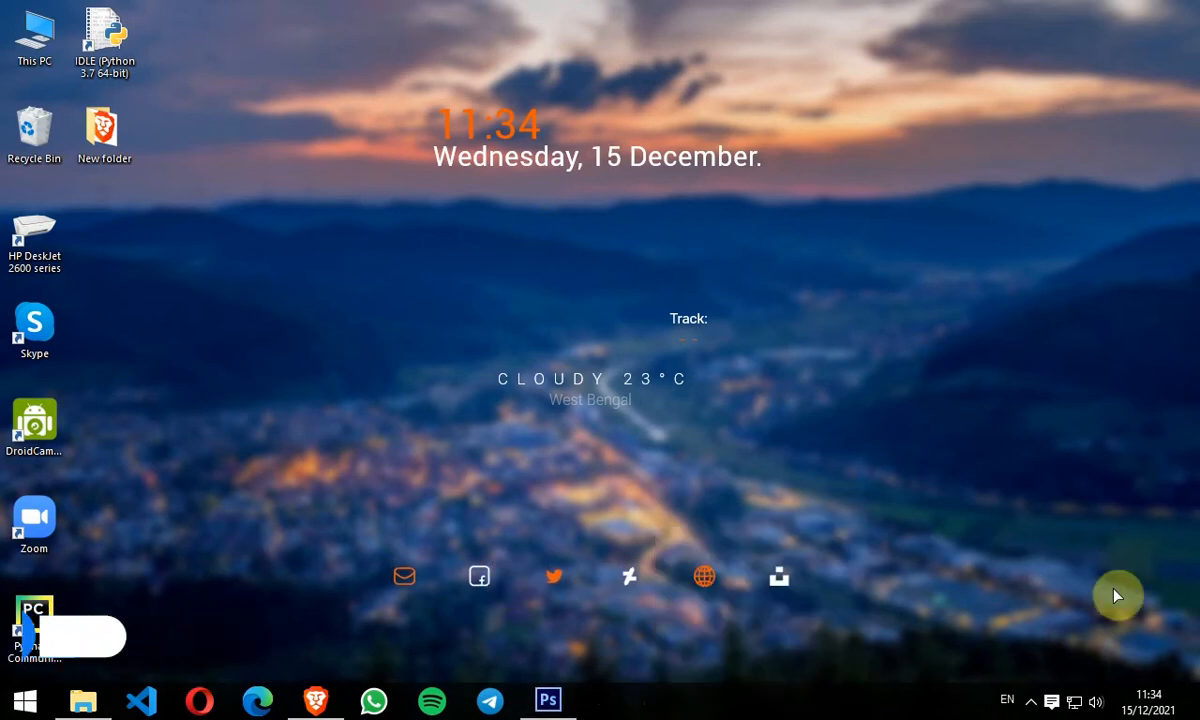
pyautogui.click(1030, 703)
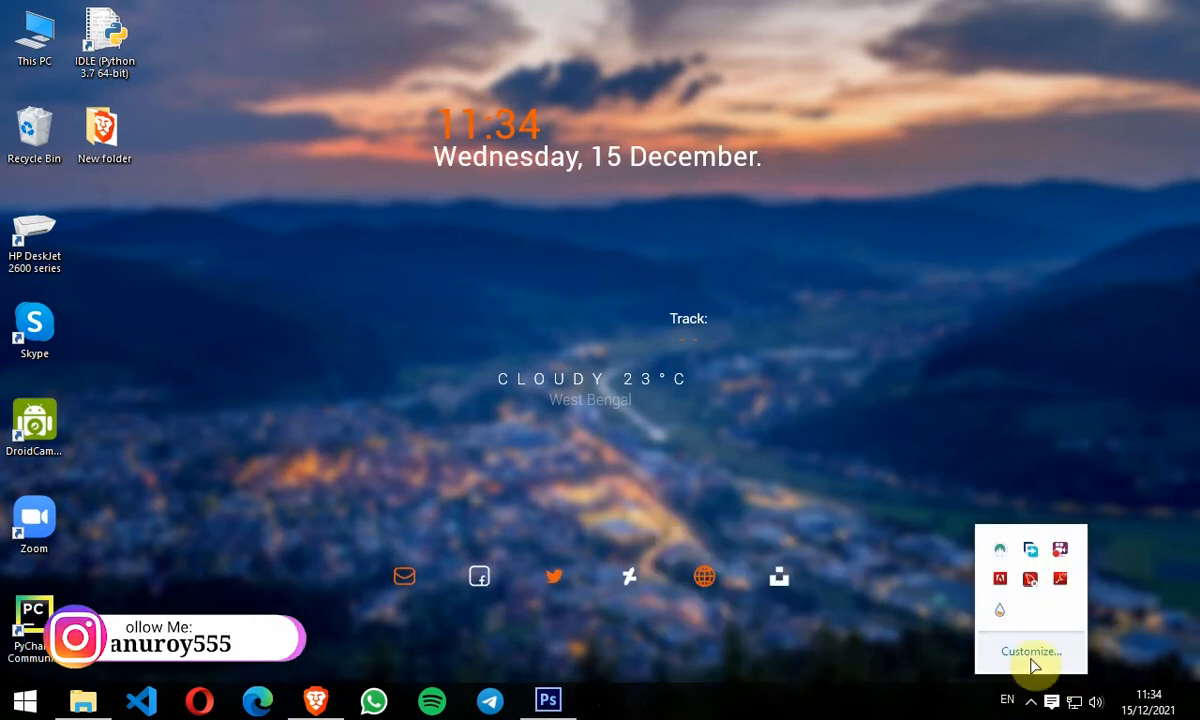
pyautogui.click(999, 614)
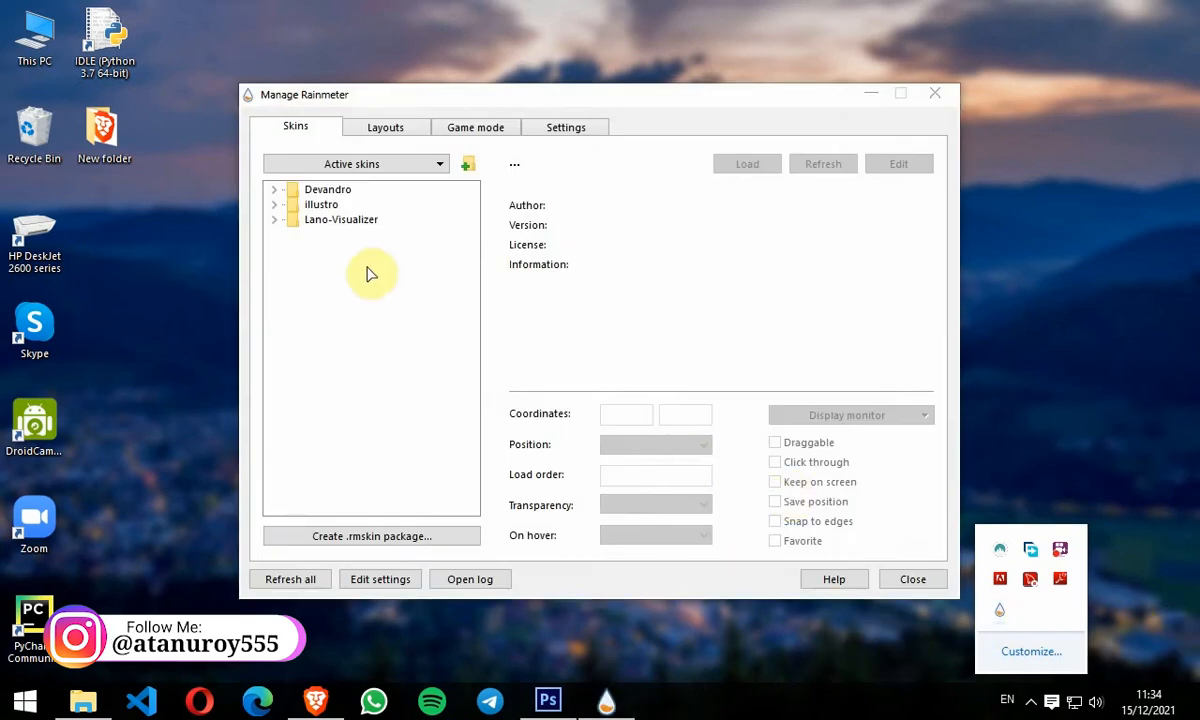
pyautogui.click(282, 222)
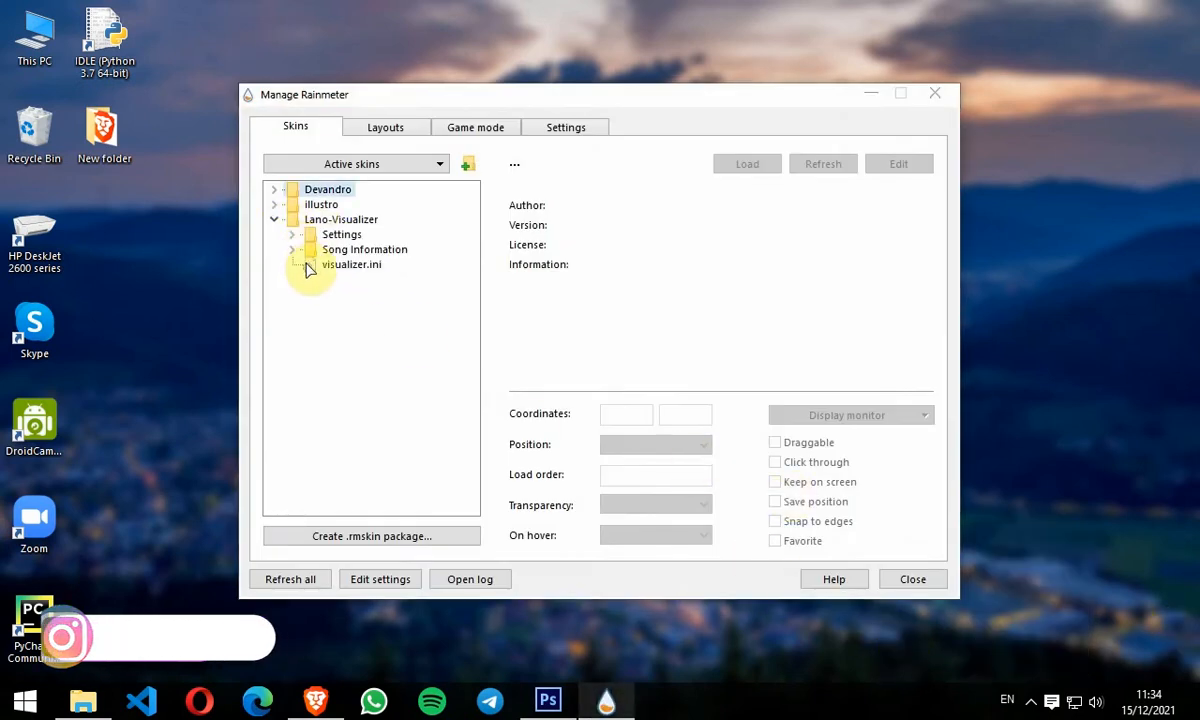
pyautogui.click(310, 266)
pyautogui.click(760, 164)
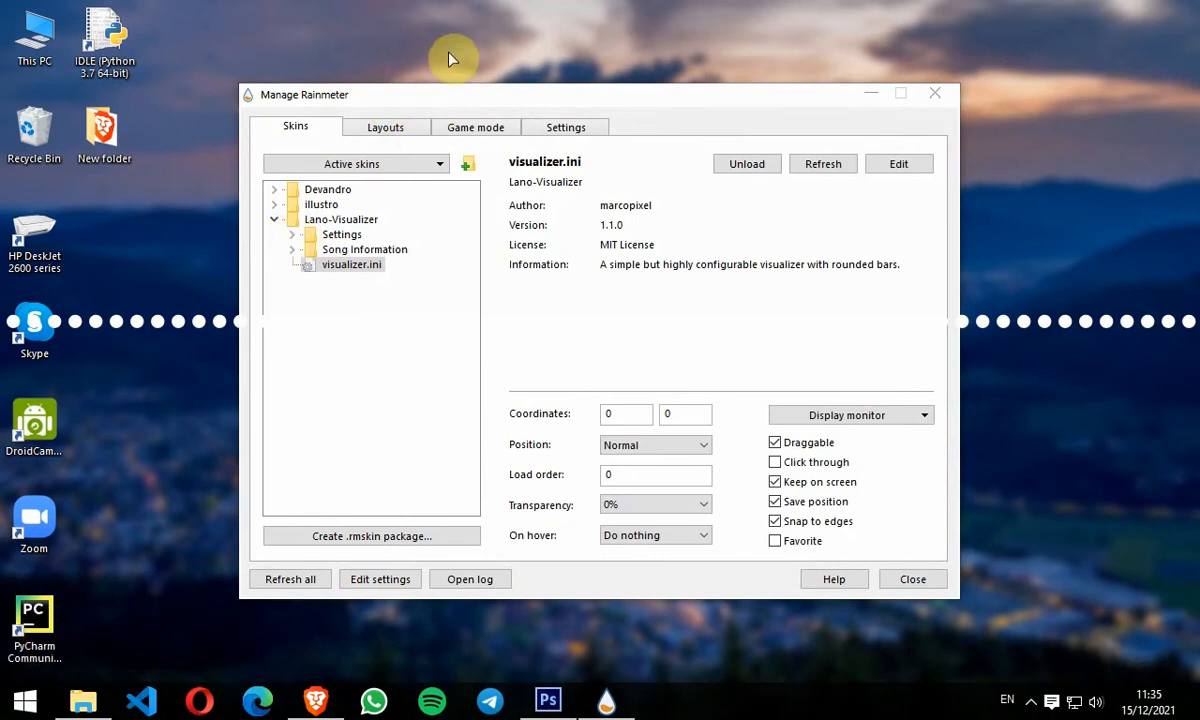
pyautogui.moveTo(1048, 330); pyautogui.dragTo(1071, 547)
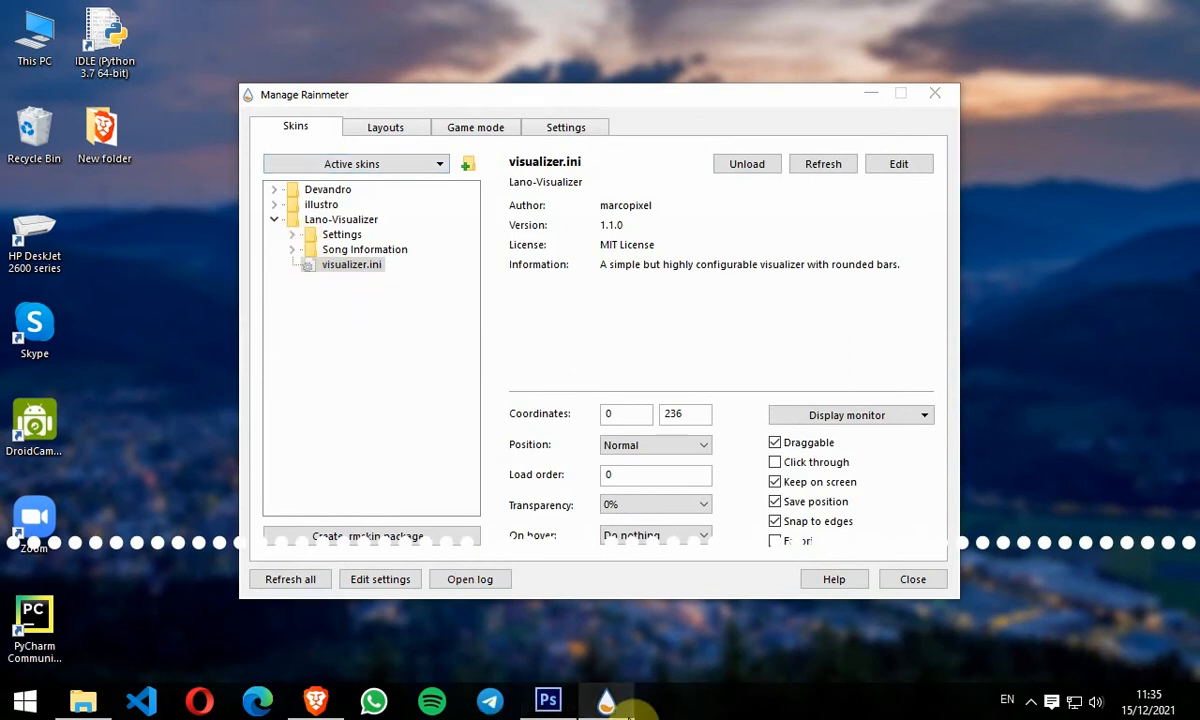
# Step: Load the Lano-Visualizer Settings visualization.ini skin to open the visualizer's settings panel
pyautogui.click(612, 703)
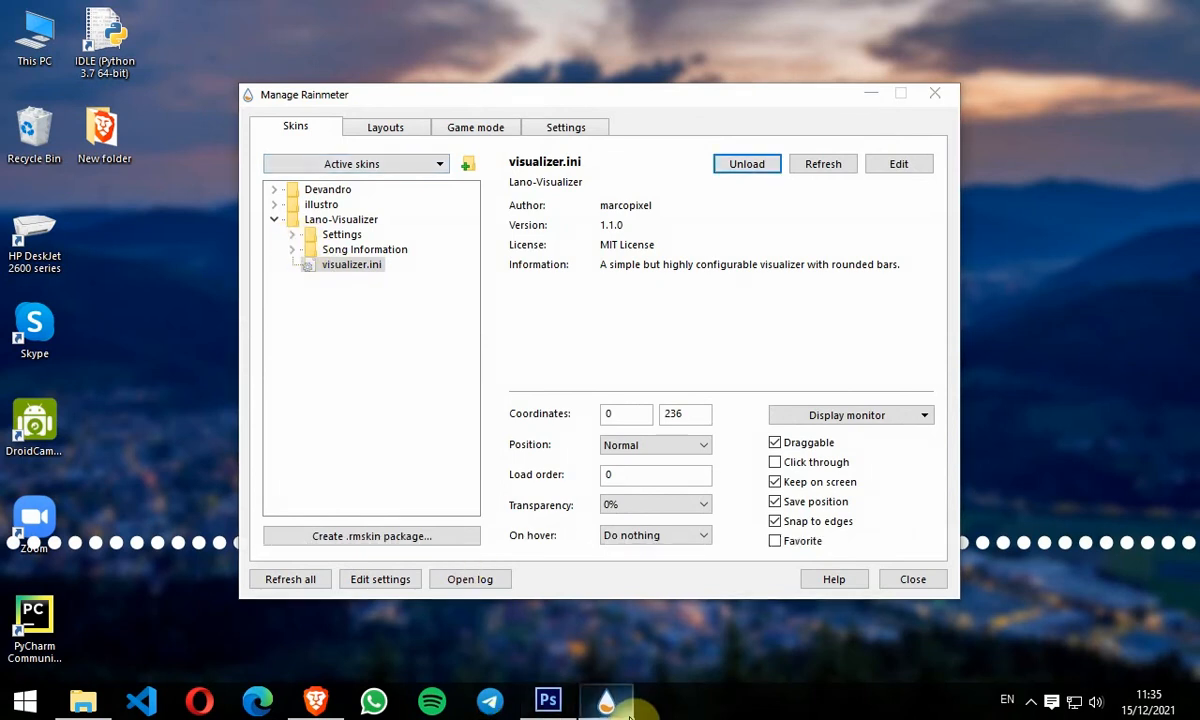
pyautogui.click(293, 236)
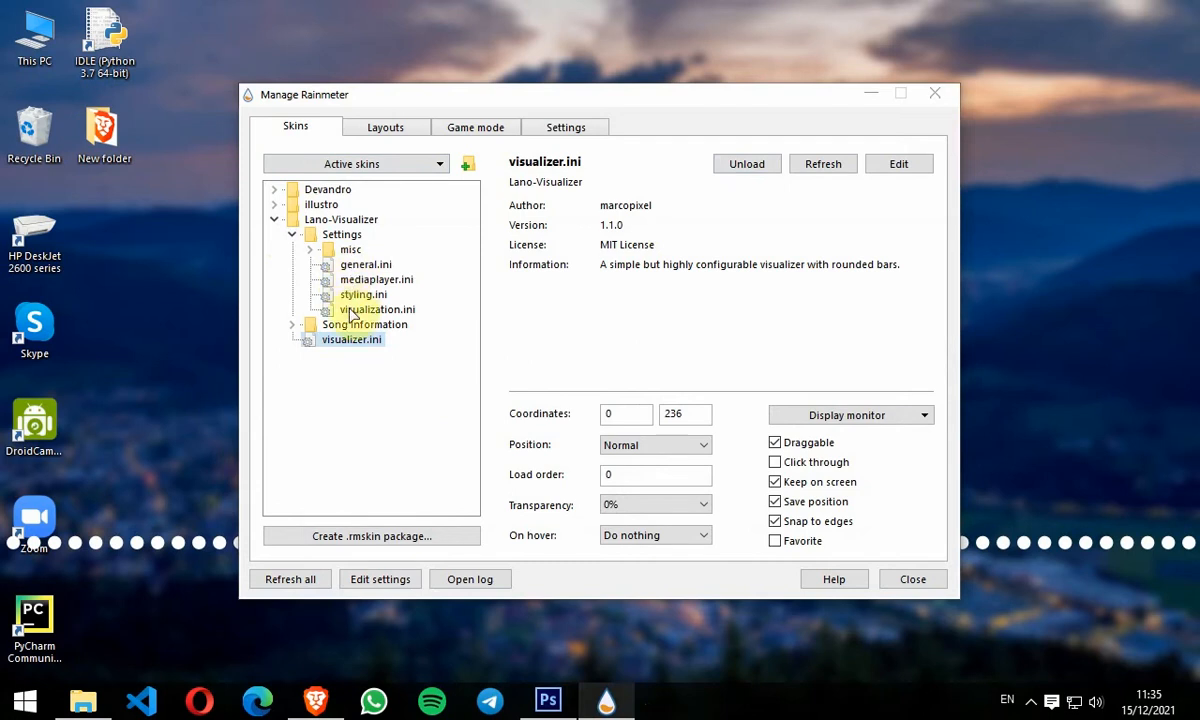
pyautogui.click(352, 311)
pyautogui.click(745, 176)
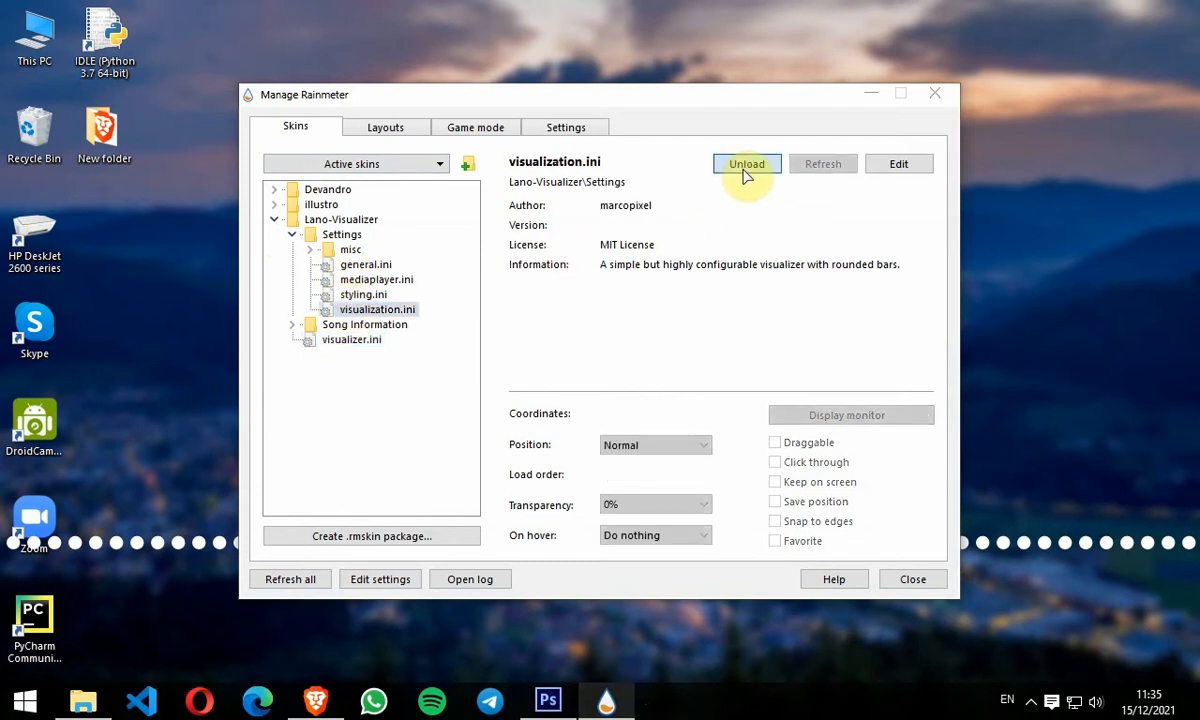
pyautogui.click(871, 95)
pyautogui.moveTo(361, 13); pyautogui.dragTo(432, 45)
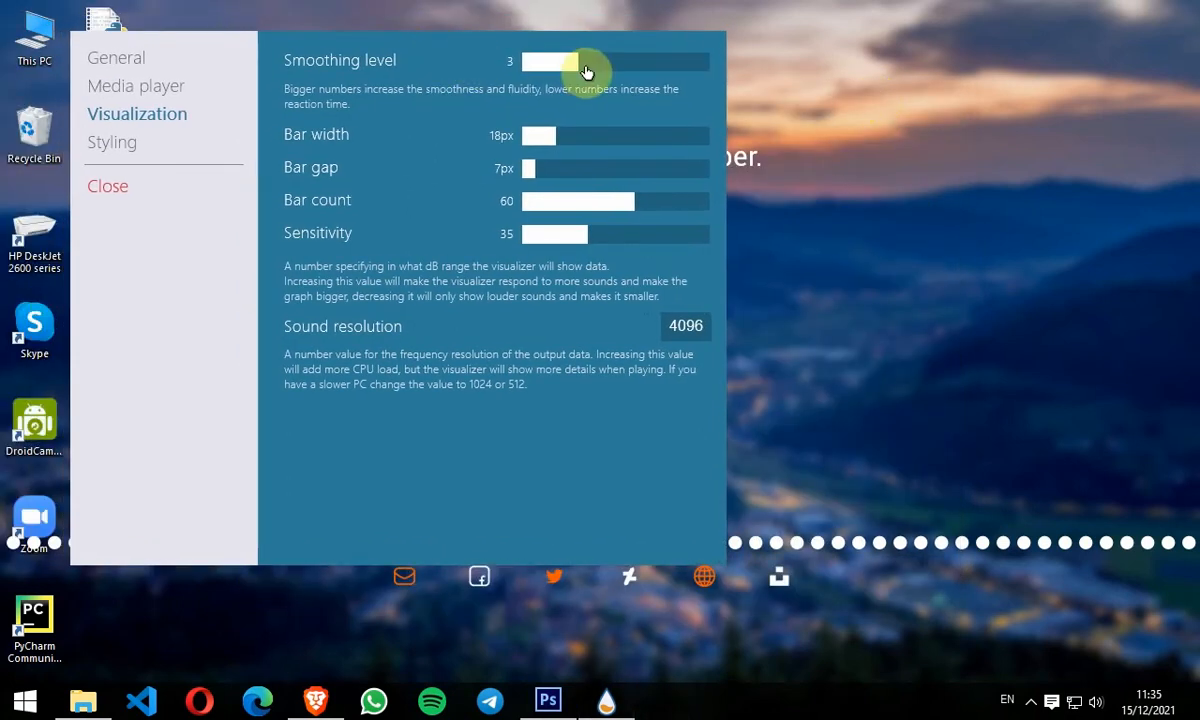
# Step: Set smoothing level 6, bar width 9px, bar gap 9px, bar count 23 and sensitivity 24, then close the settings
pyautogui.moveTo(541, 145); pyautogui.dragTo(533, 143)
pyautogui.click(530, 145)
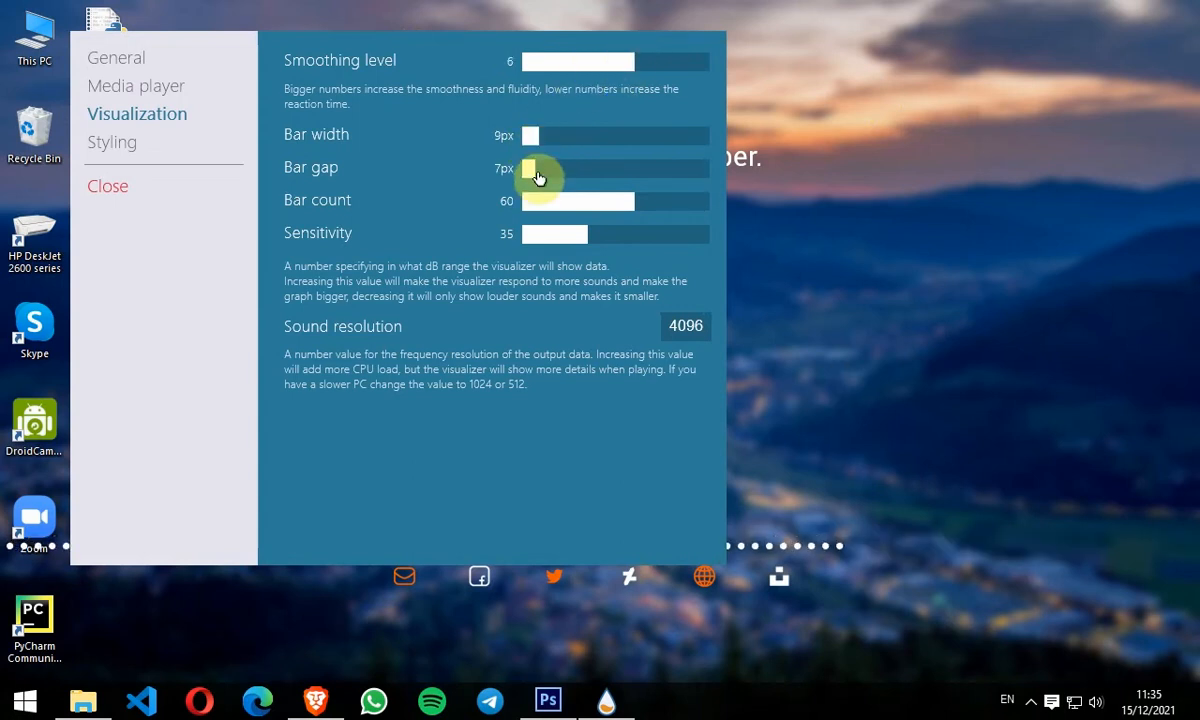
pyautogui.click(537, 175)
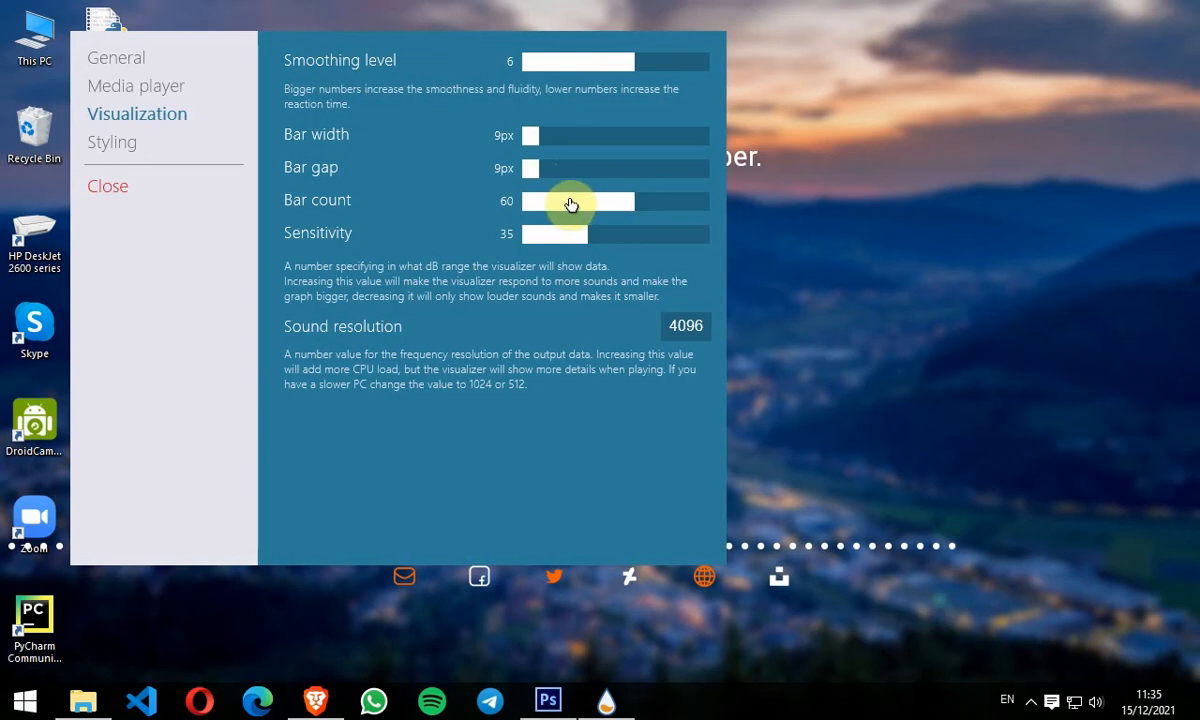
pyautogui.click(564, 203)
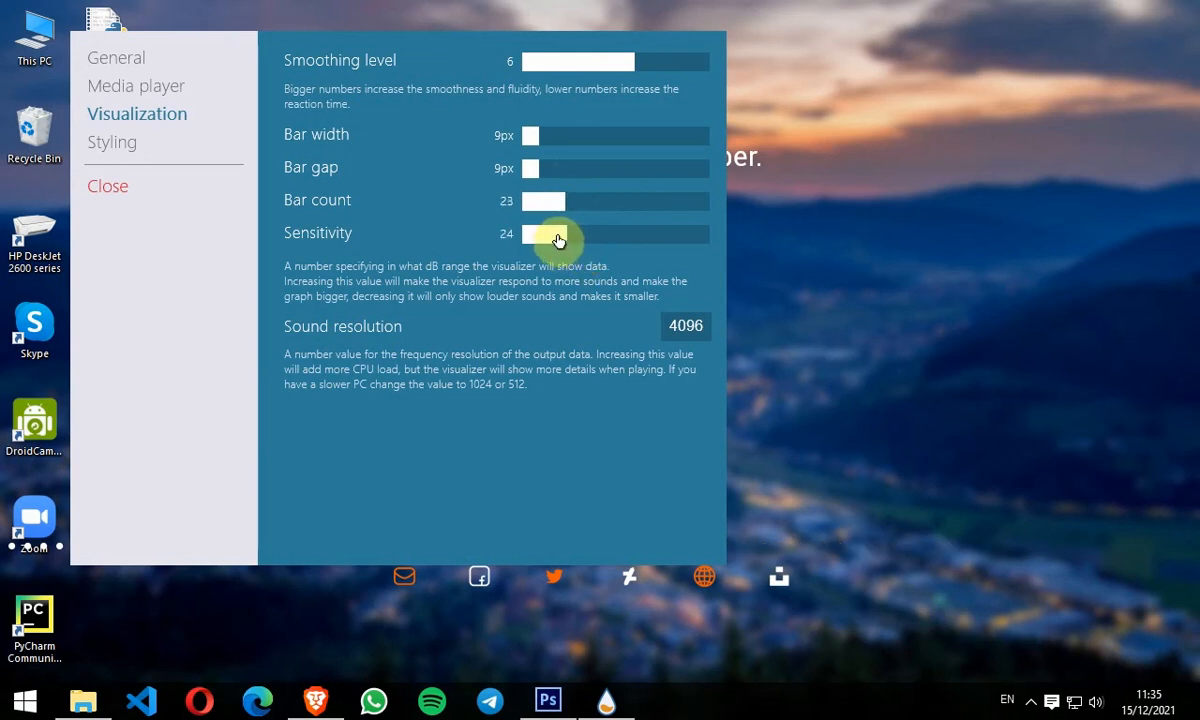
pyautogui.click(558, 238)
pyautogui.click(99, 195)
# Step: Move the visualizer to the centre above the icon row and hide the desktop icons
pyautogui.moveTo(198, 548); pyautogui.dragTo(612, 446)
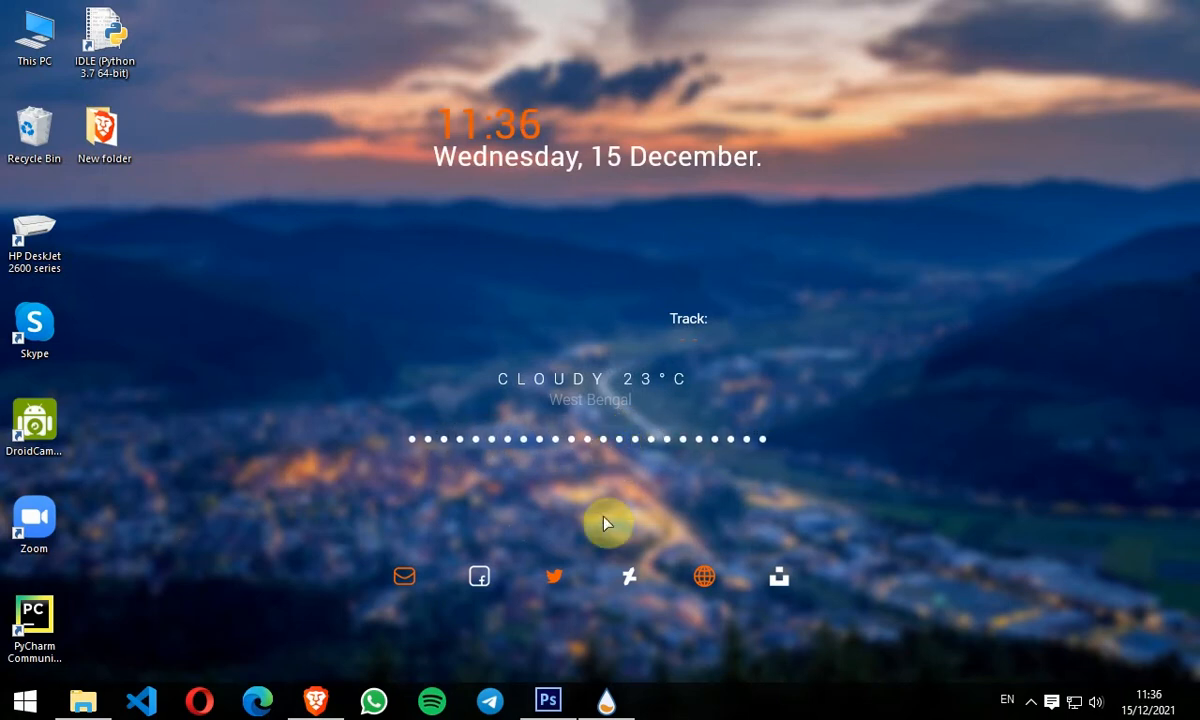
pyautogui.rightClick(794, 296)
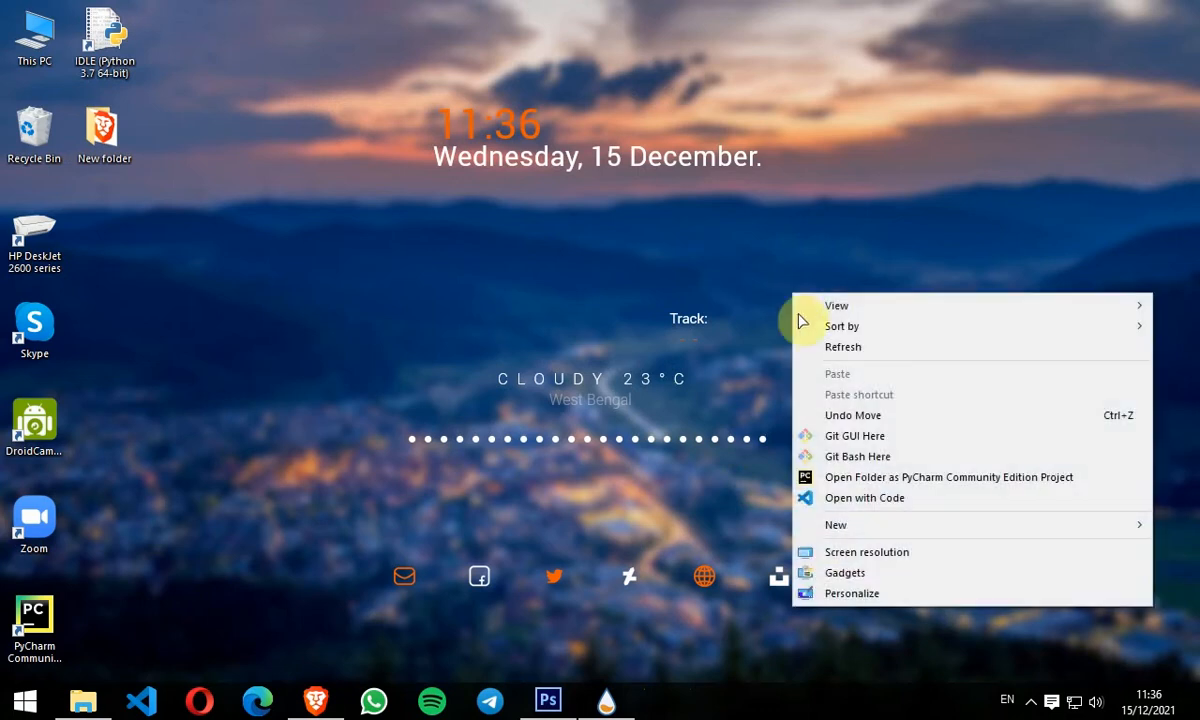
pyautogui.moveTo(836, 308)
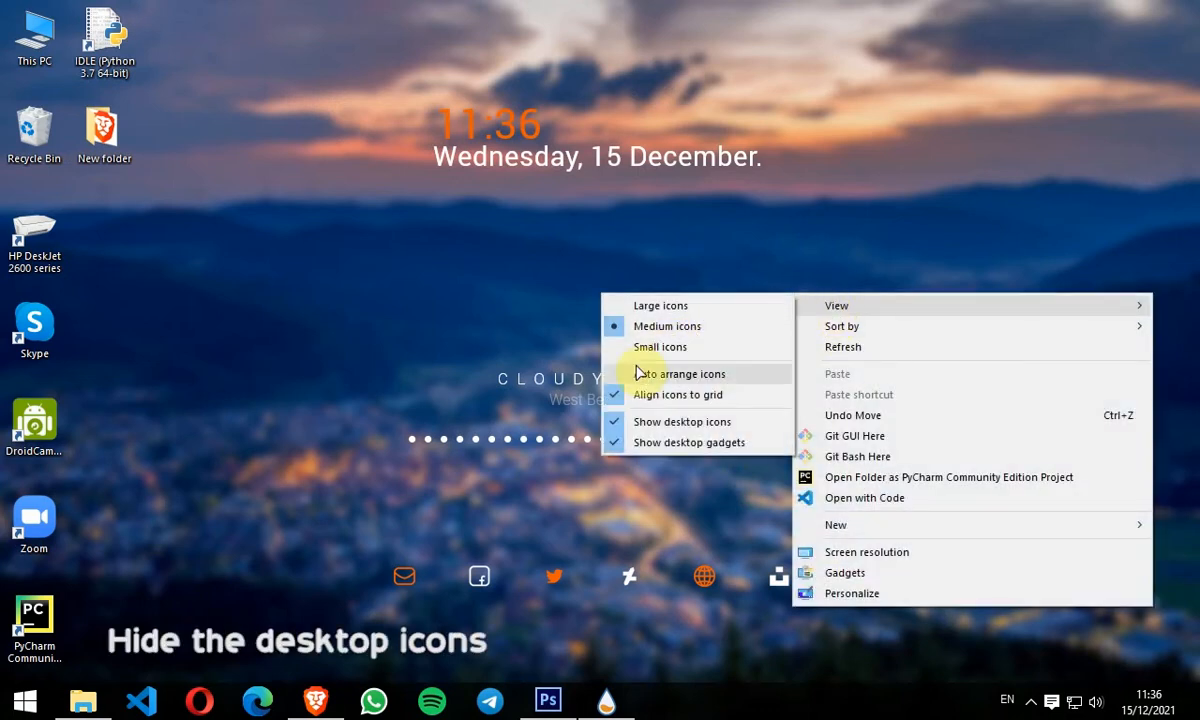
pyautogui.click(614, 424)
# Step: Turn on auto-hide for the taskbar in the taskbar properties
pyautogui.rightClick(794, 703)
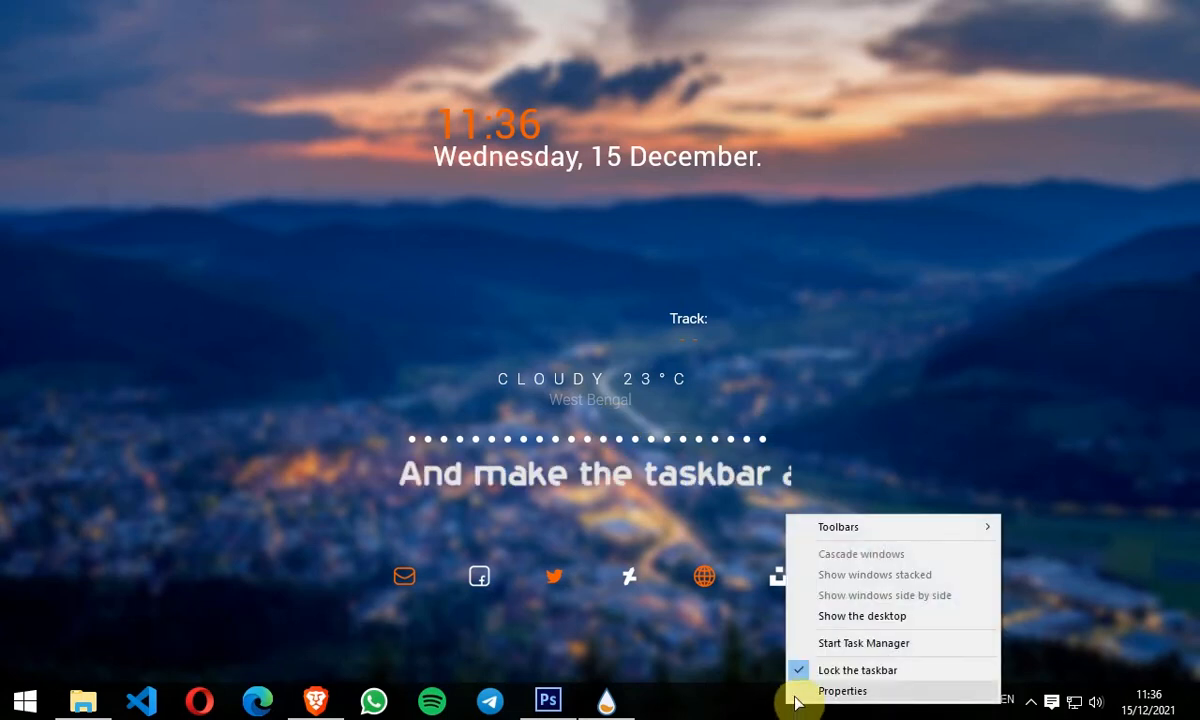
pyautogui.click(794, 699)
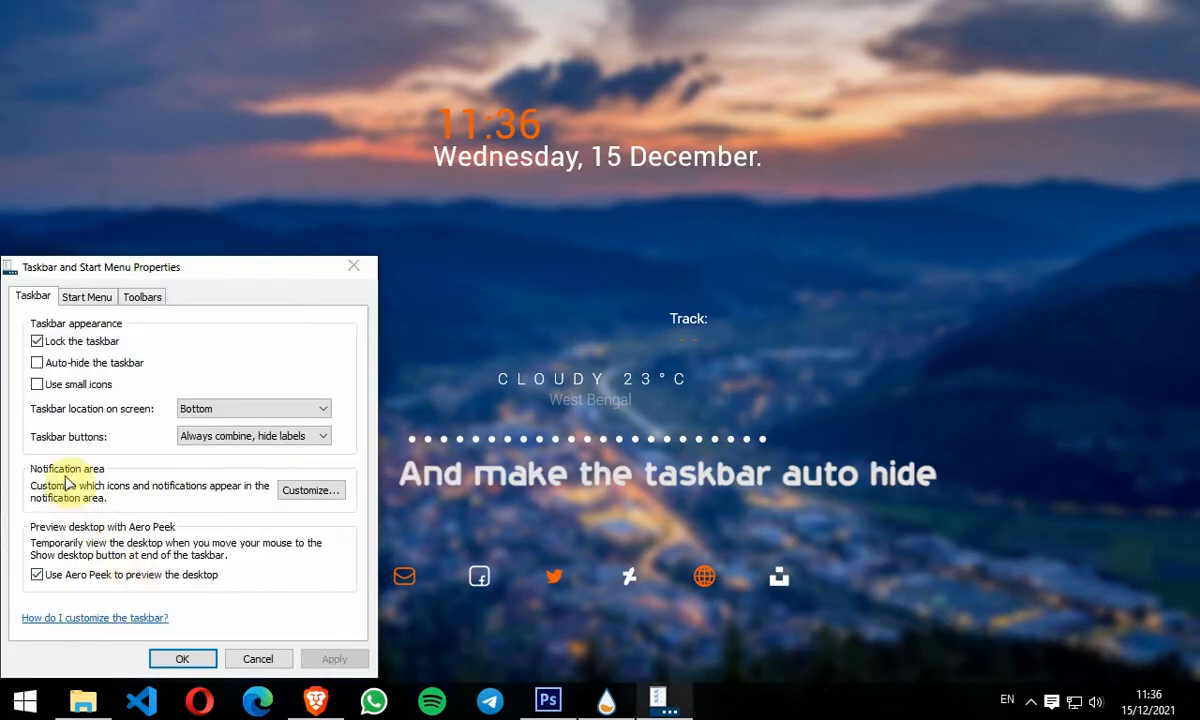
pyautogui.click(68, 363)
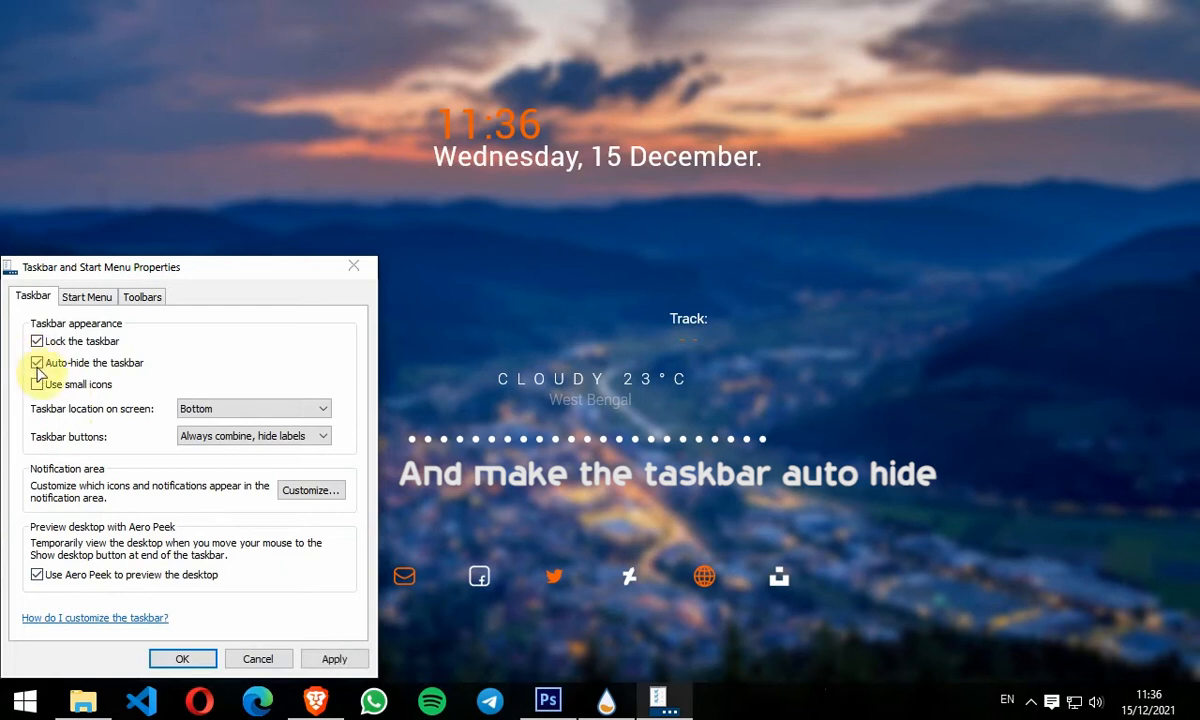
pyautogui.click(183, 659)
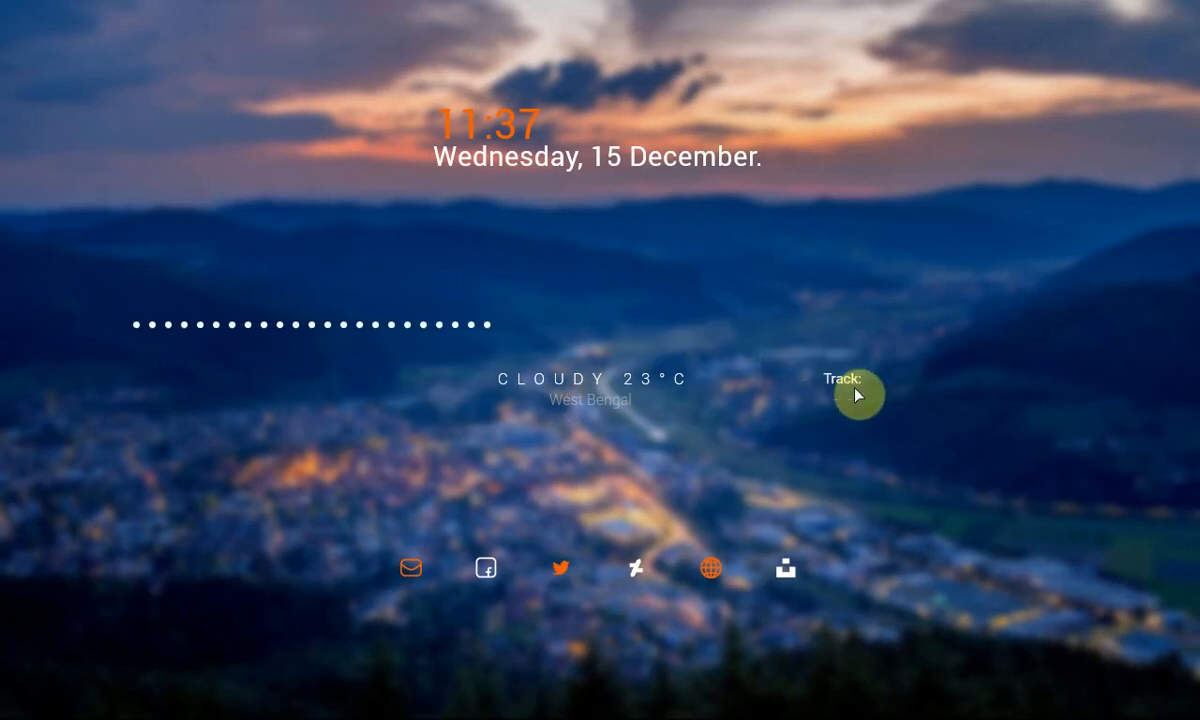
# Step: Unload the Devandro Song Info track skin
pyautogui.rightClick(863, 393)
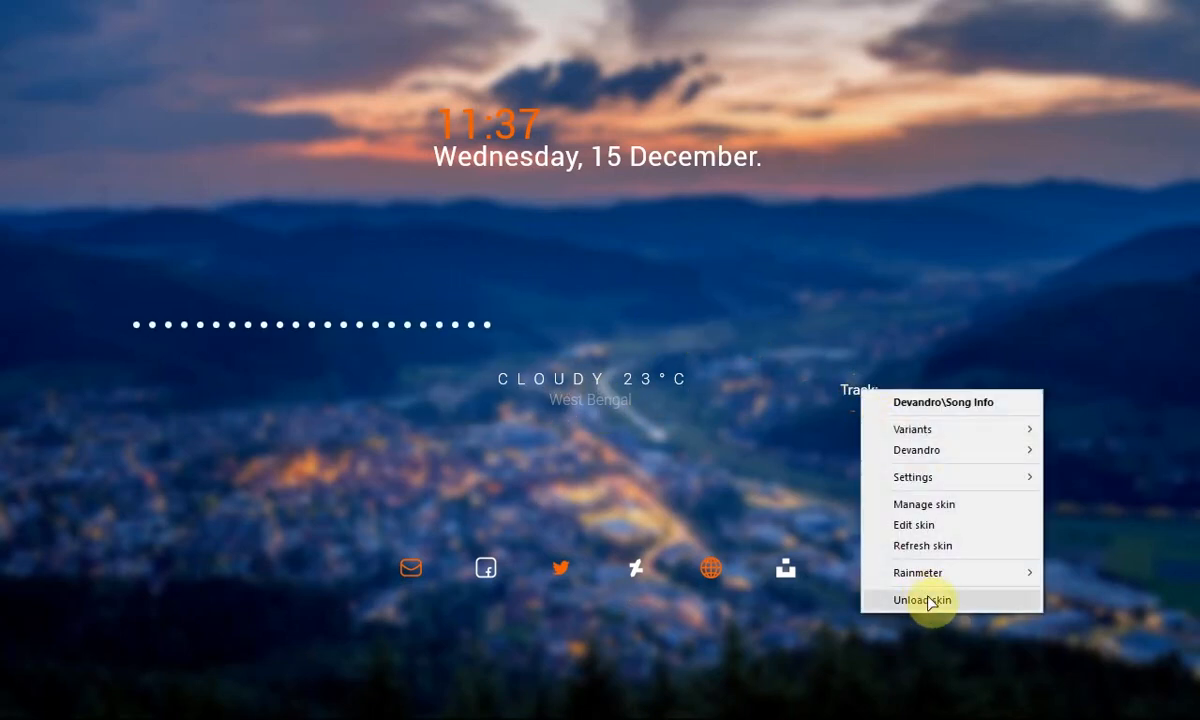
pyautogui.click(930, 600)
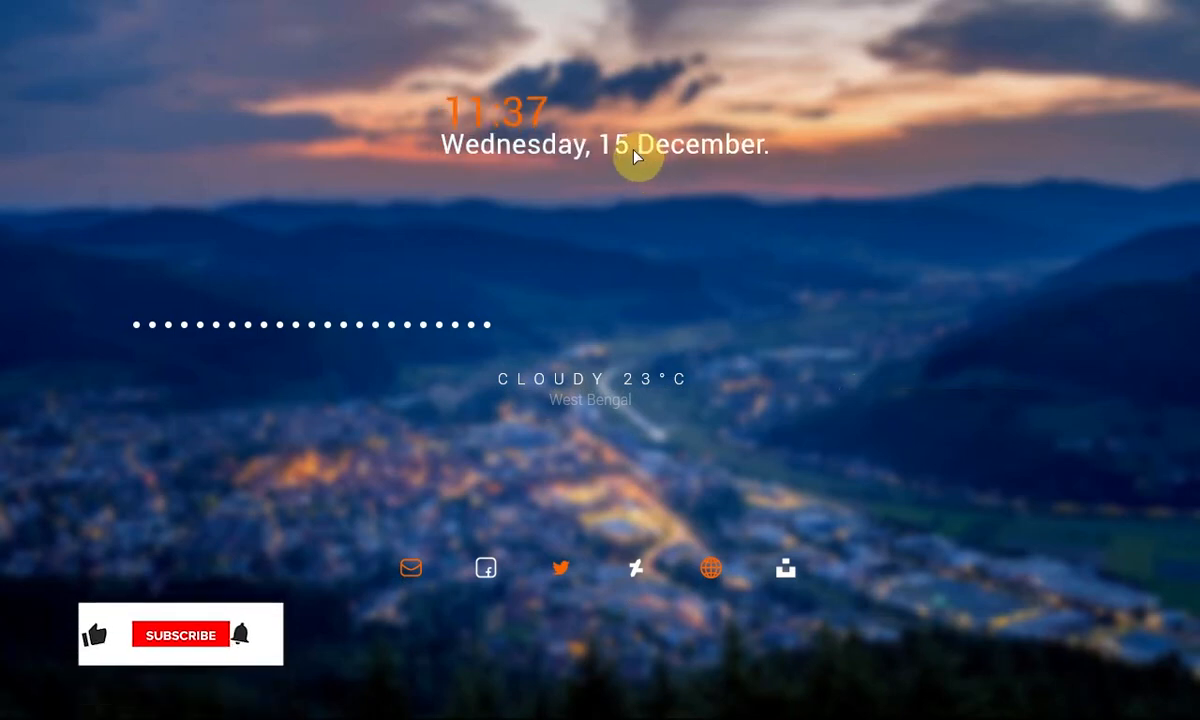
# Step: Rearrange the widgets: visualizer centred just above the weather, clock nudged right, icon row lowered near the bottom edge
pyautogui.moveTo(611, 388); pyautogui.dragTo(665, 543)
pyautogui.moveTo(448, 335); pyautogui.dragTo(731, 512)
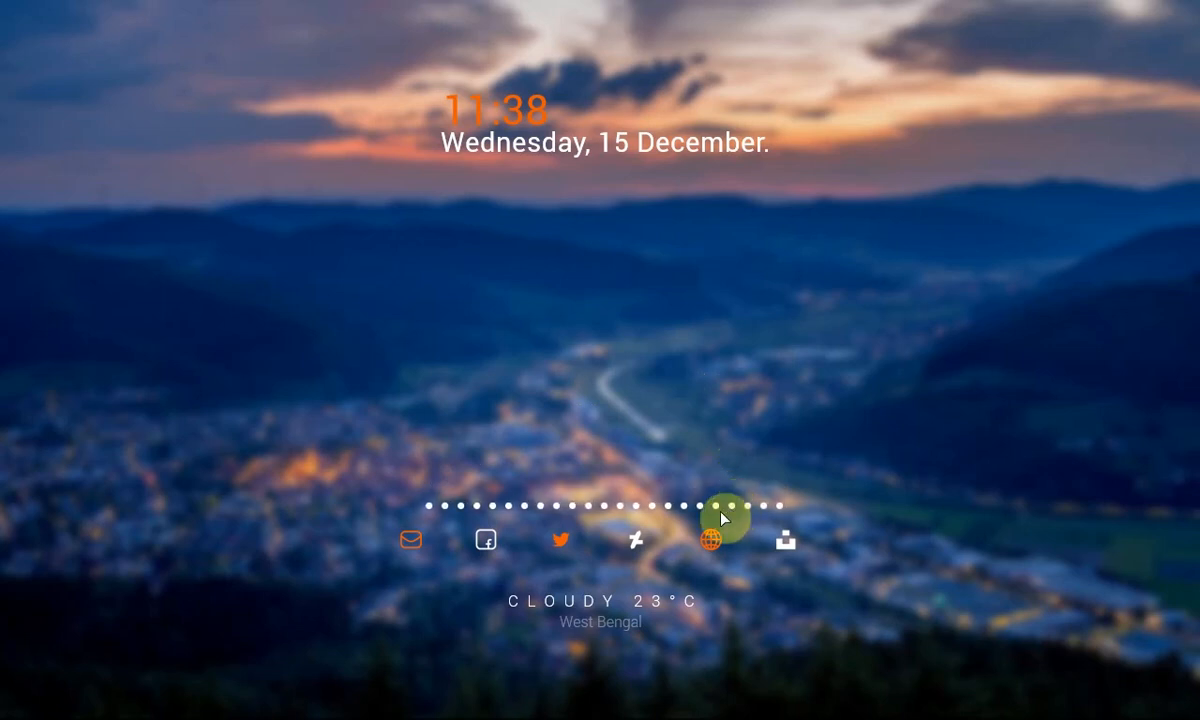
pyautogui.moveTo(609, 614); pyautogui.dragTo(609, 351)
pyautogui.moveTo(636, 514); pyautogui.dragTo(640, 346)
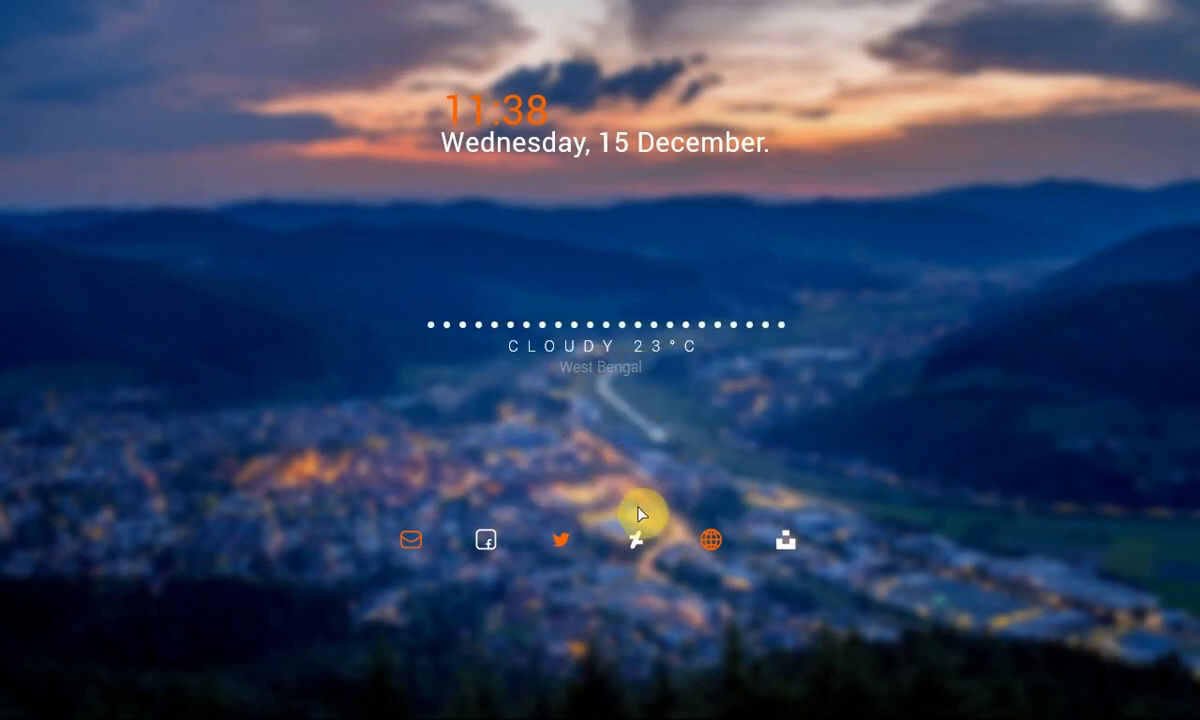
pyautogui.moveTo(664, 544); pyautogui.dragTo(668, 638)
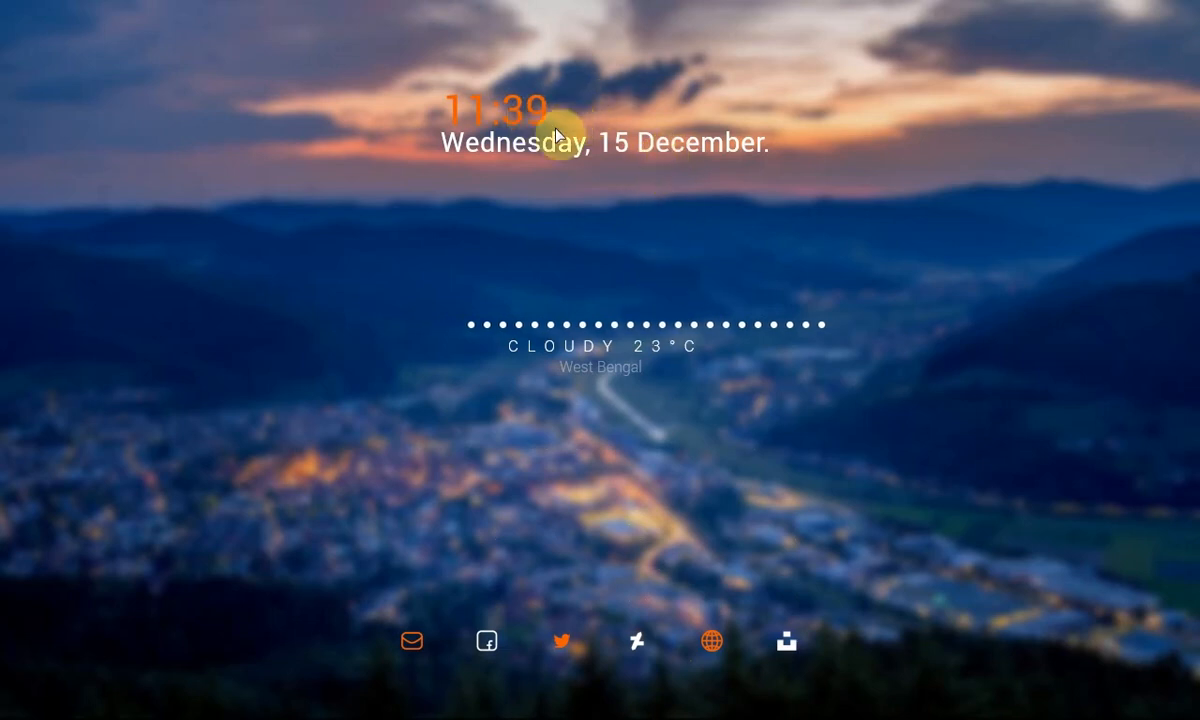
pyautogui.moveTo(536, 115)
pyautogui.mouseDown()
pyautogui.moveTo(571, 112)
pyautogui.moveTo(545, 111)
pyautogui.mouseUp()
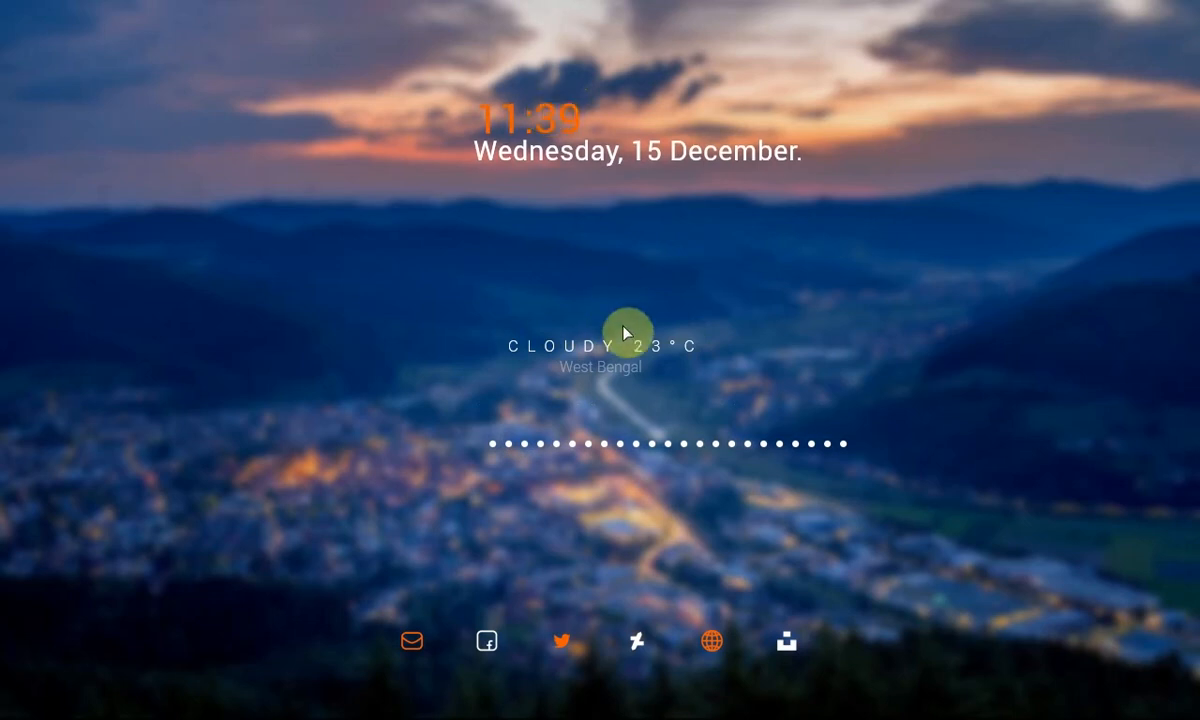
pyautogui.moveTo(630, 352); pyautogui.dragTo(625, 442)
pyautogui.moveTo(612, 362); pyautogui.dragTo(587, 378)
pyautogui.moveTo(343, 581); pyautogui.dragTo(650, 360)
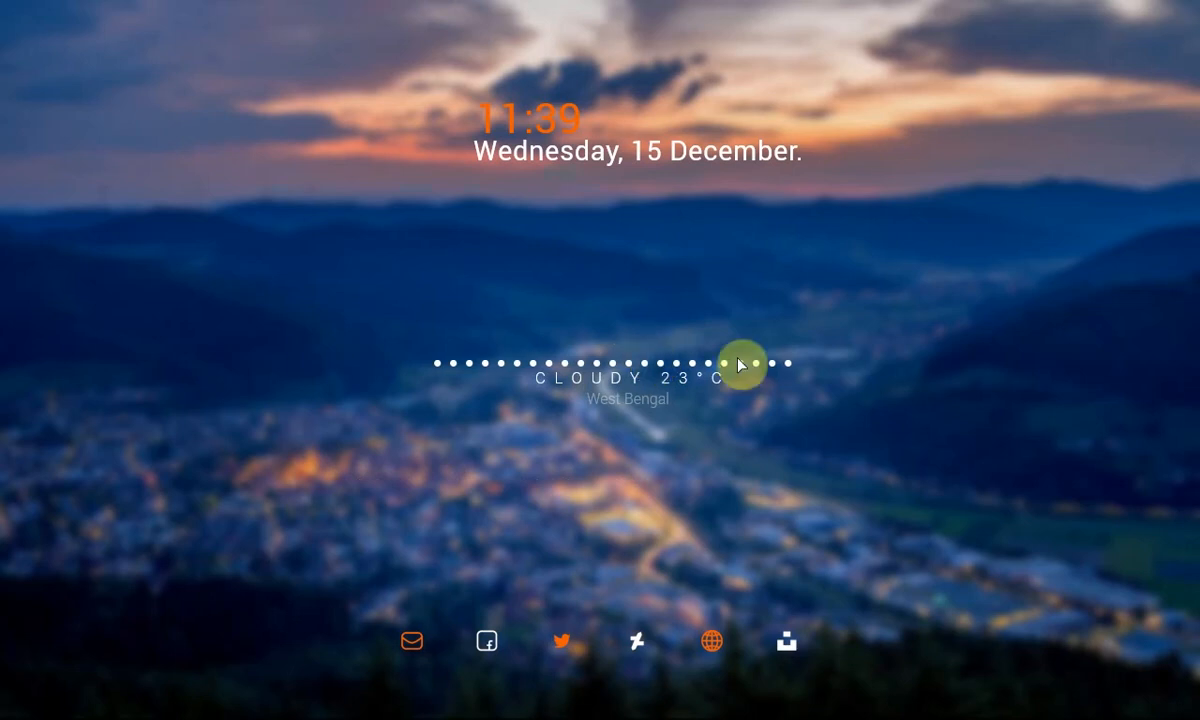
# Step: Reopen the visualization.ini settings skin, set the bar count to 12 and close the settings
pyautogui.click(545, 702)
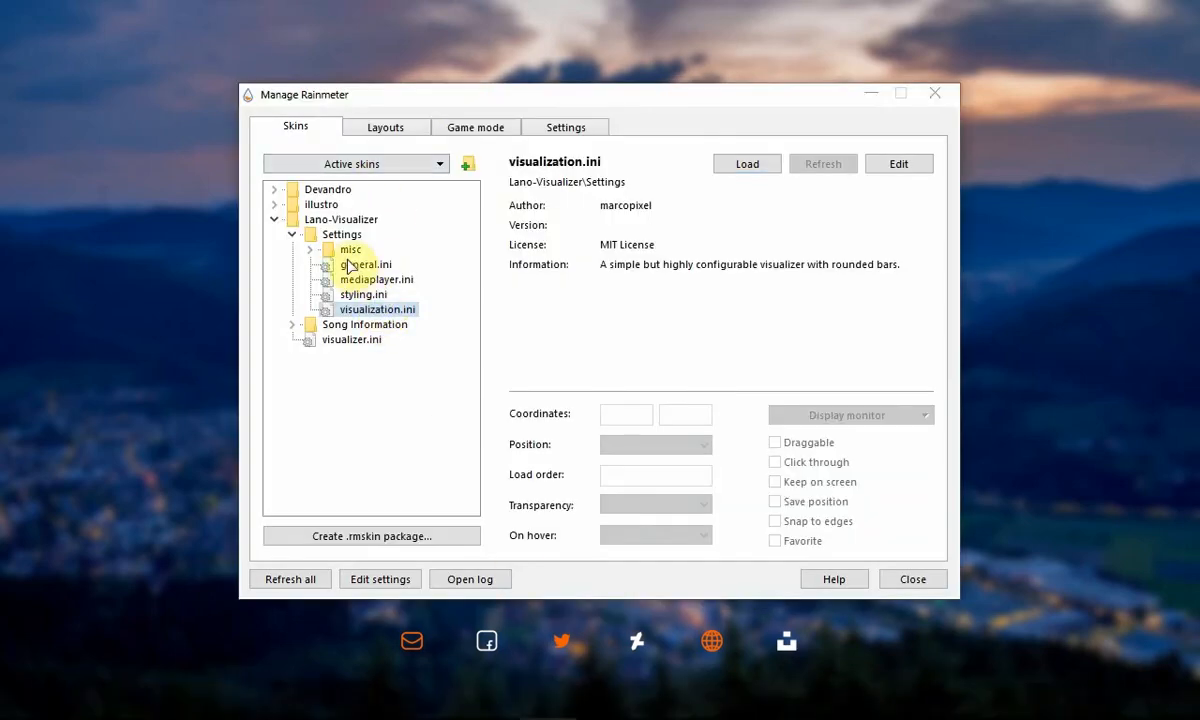
pyautogui.click(291, 235)
pyautogui.click(292, 235)
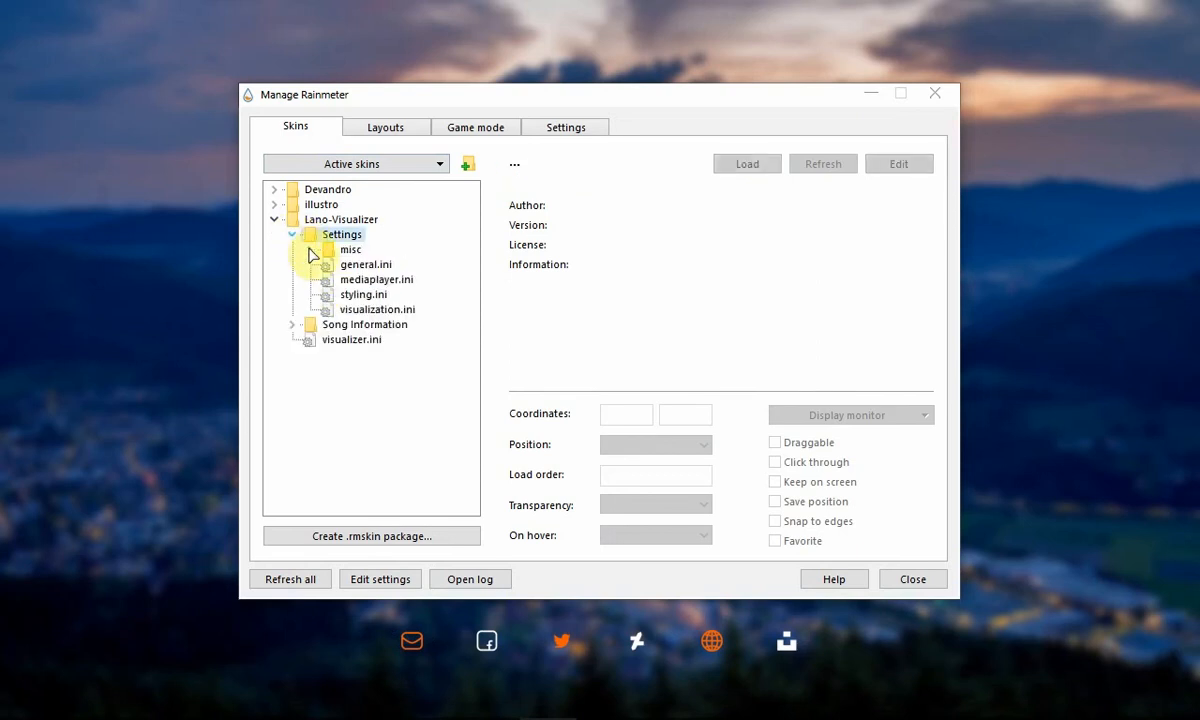
pyautogui.click(362, 295)
pyautogui.click(366, 311)
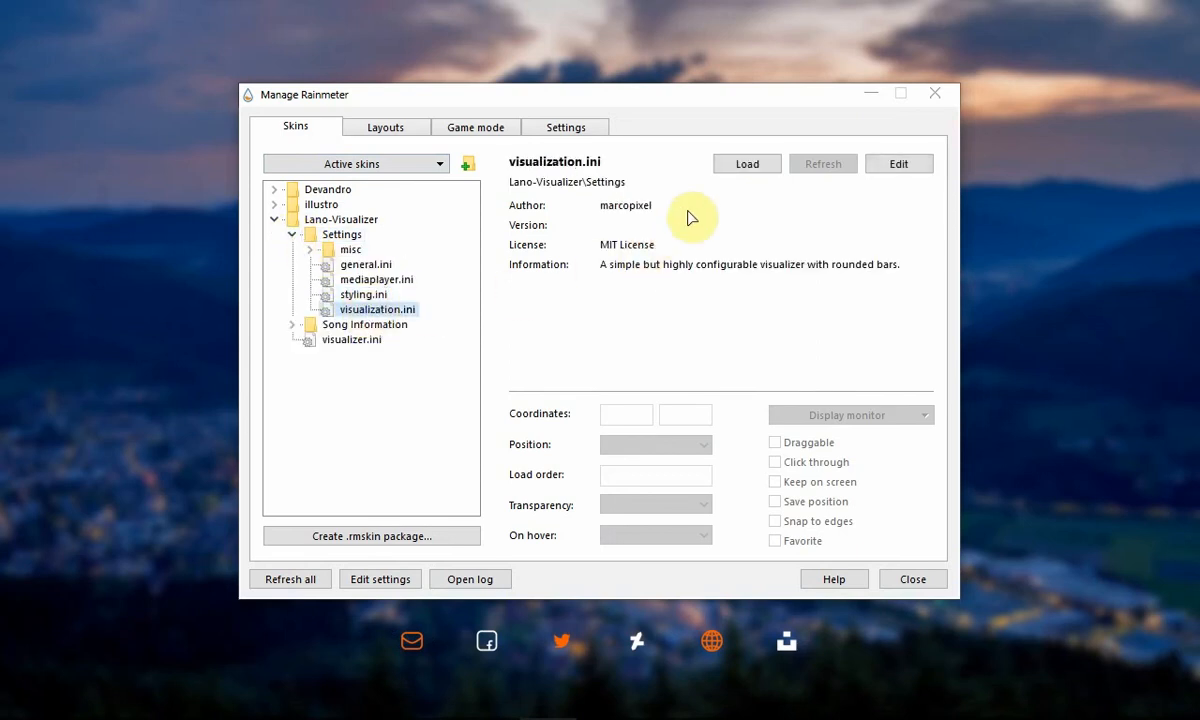
pyautogui.click(747, 164)
pyautogui.moveTo(720, 120); pyautogui.dragTo(994, 270)
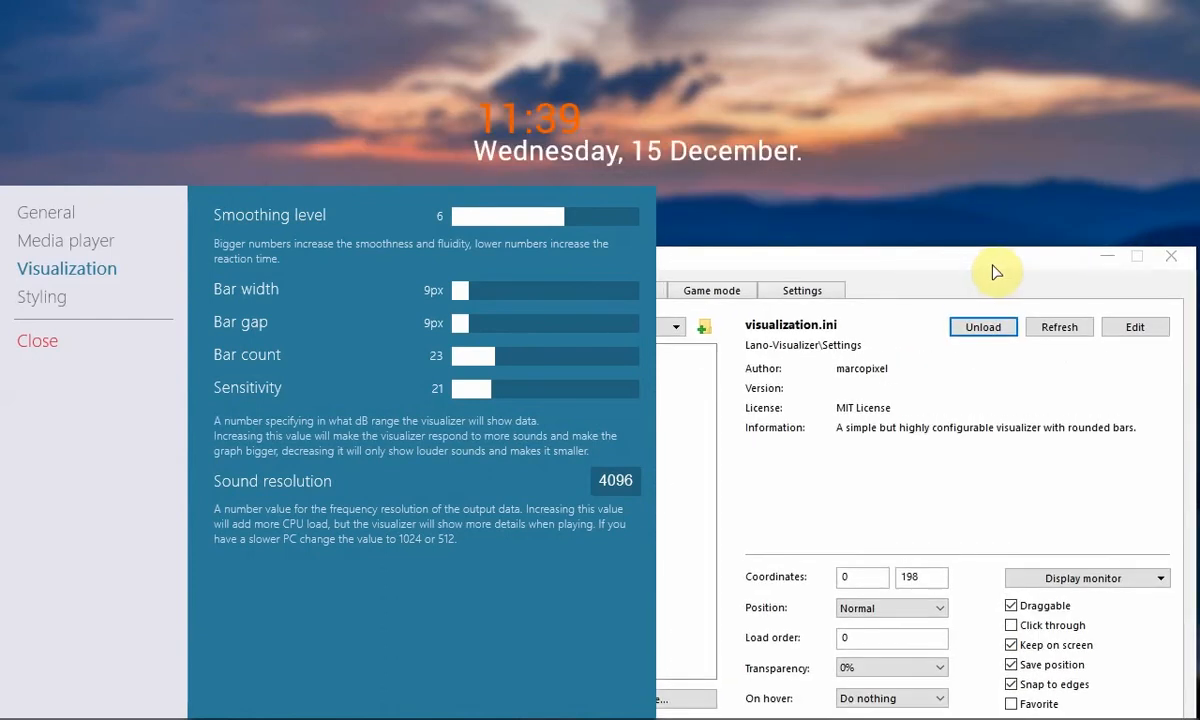
pyautogui.click(1120, 265)
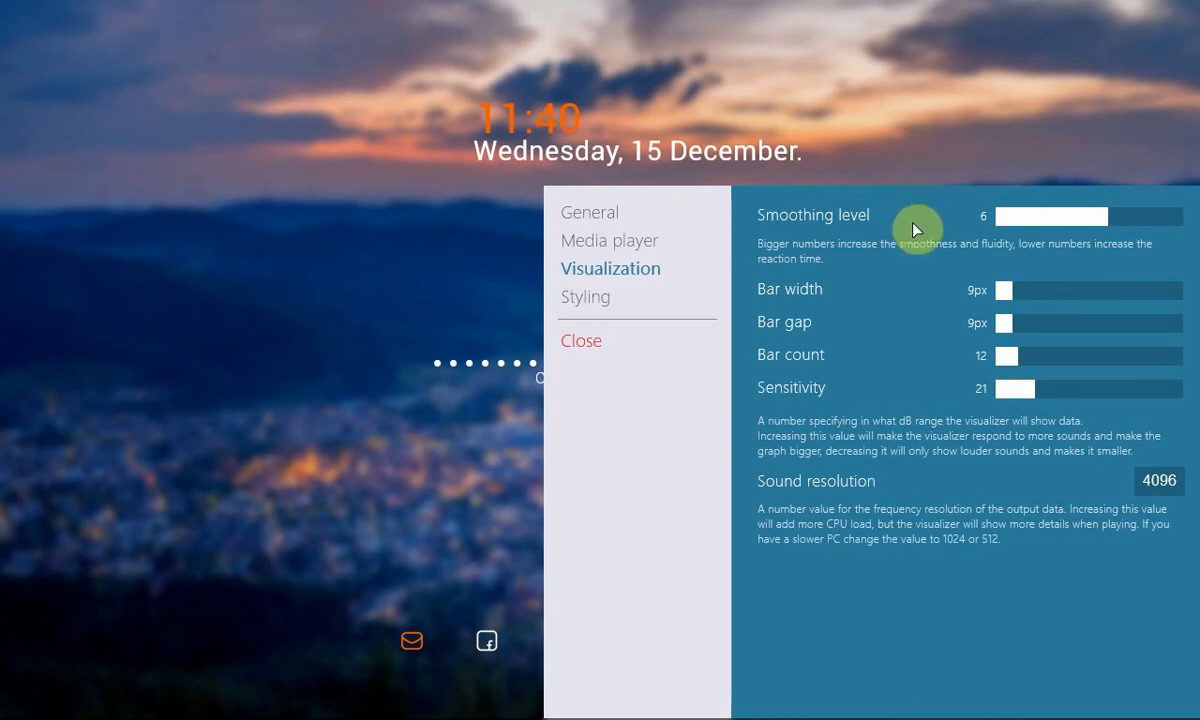
pyautogui.moveTo(913, 229); pyautogui.dragTo(333, 72)
pyautogui.click(40, 208)
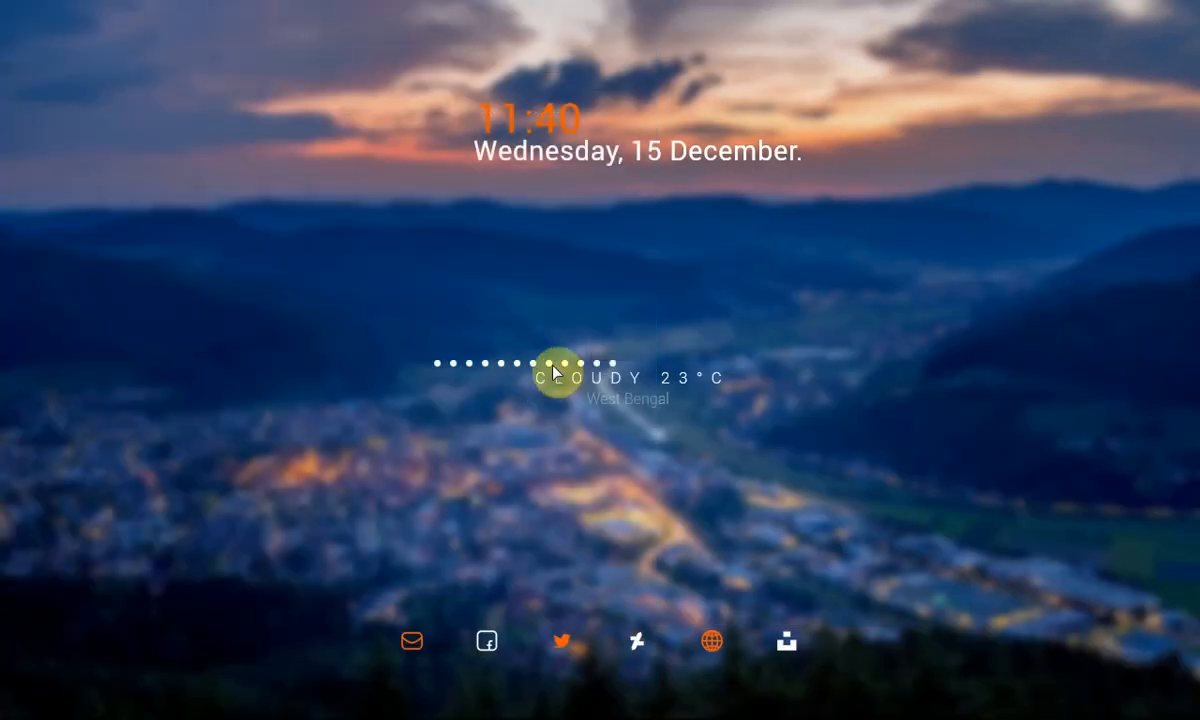
# Step: Turn off dragging for the Devandro Dock icon row
pyautogui.rightClick(746, 651)
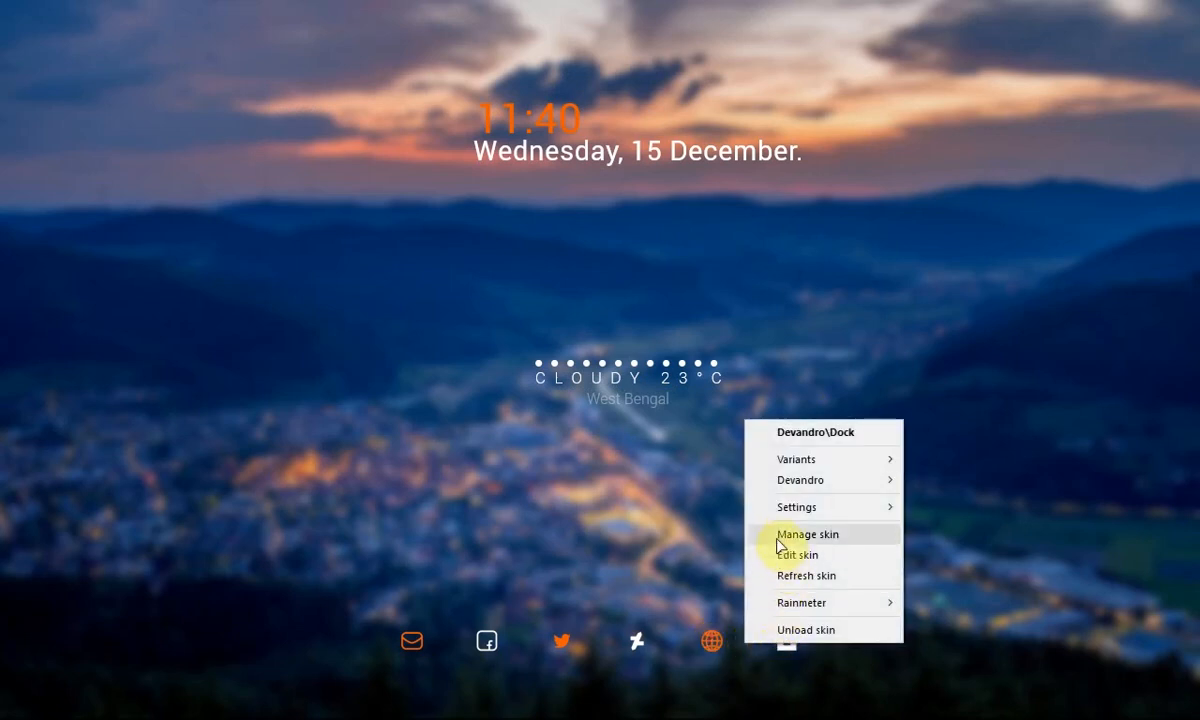
pyautogui.moveTo(787, 511)
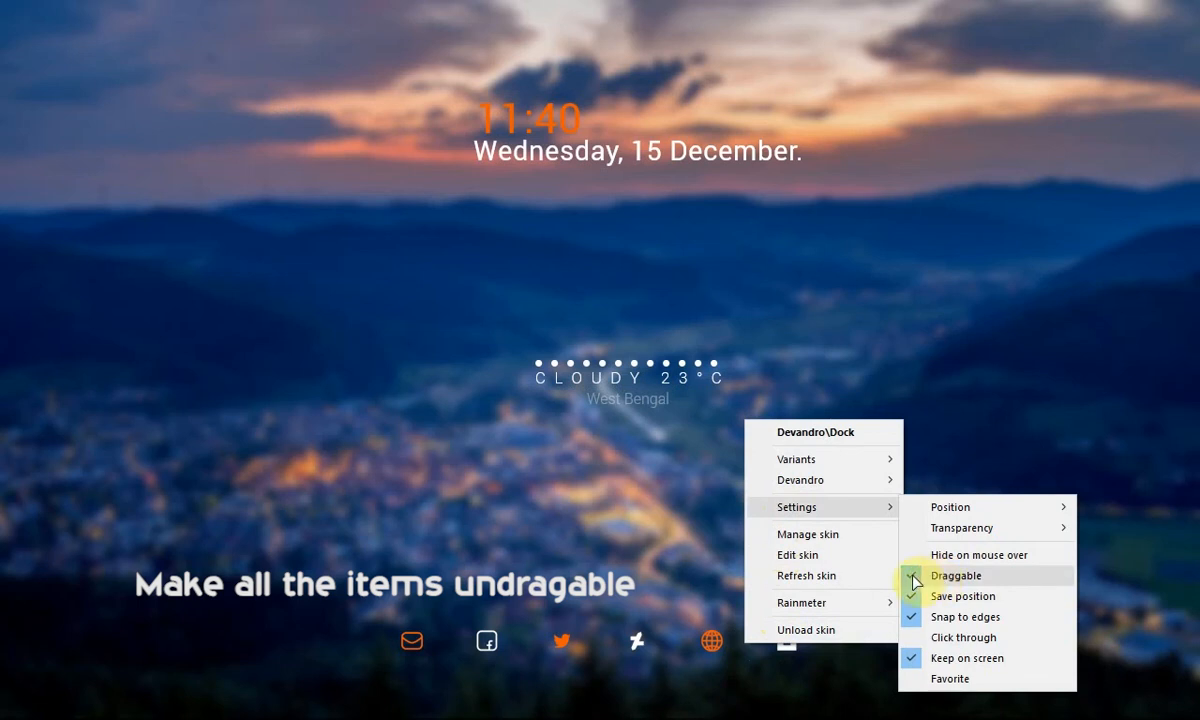
pyautogui.click(955, 576)
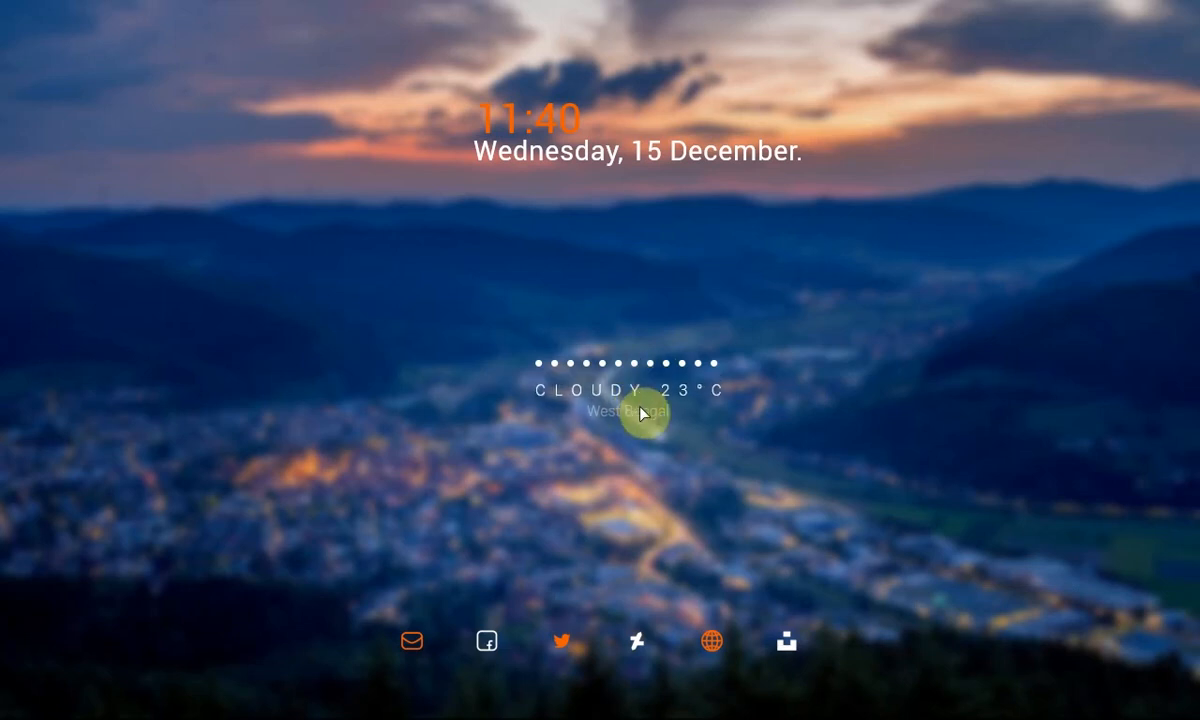
# Step: Turn off dragging for the Devandro Weather Info skin
pyautogui.rightClick(640, 410)
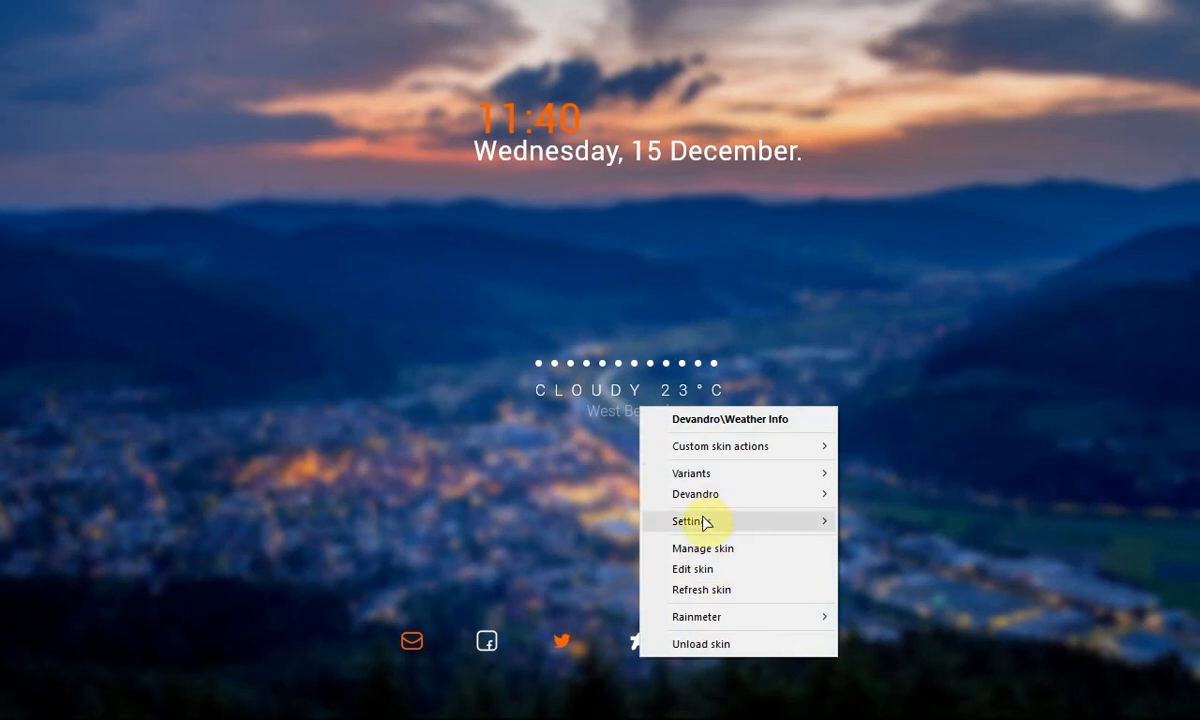
pyautogui.moveTo(704, 521)
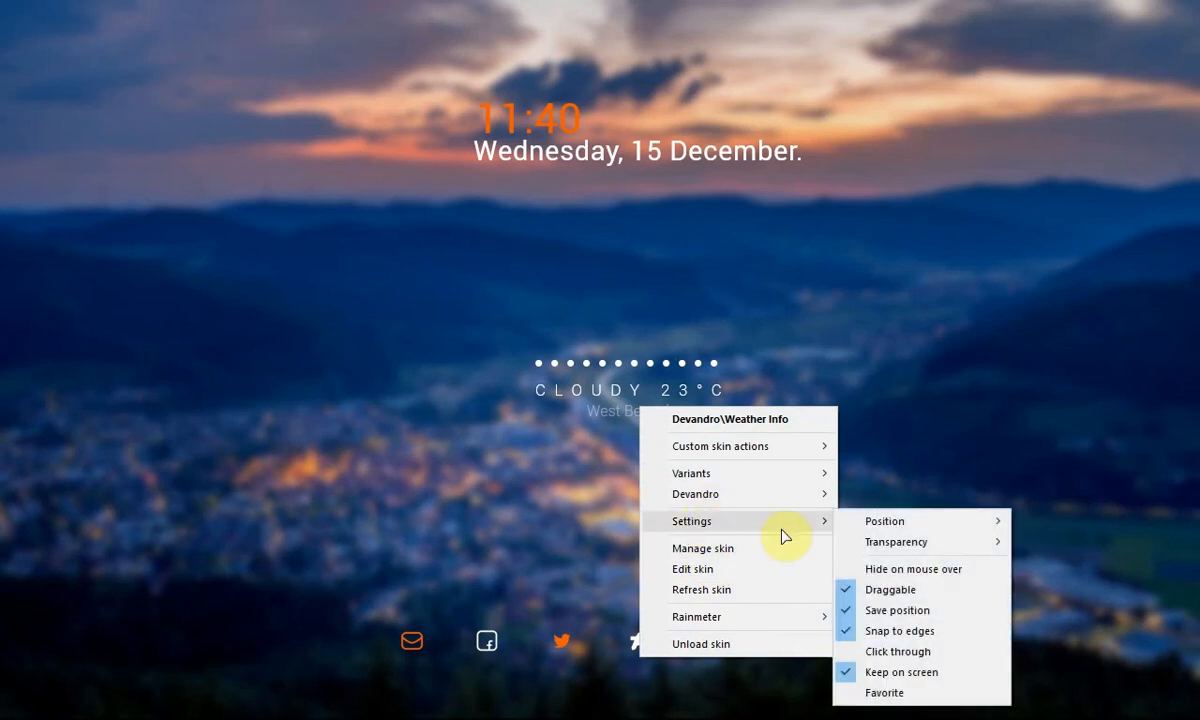
pyautogui.click(855, 591)
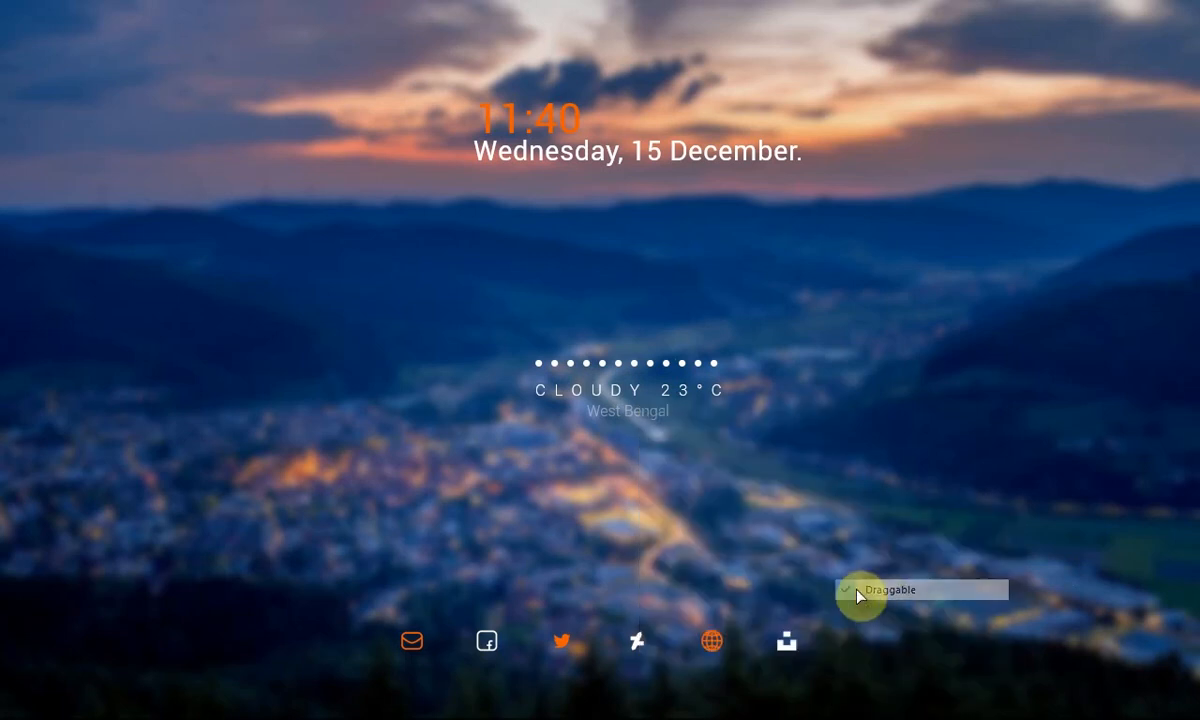
# Step: Turn off dragging for the Lano-Visualizer skin
pyautogui.rightClick(675, 370)
pyautogui.moveTo(718, 499)
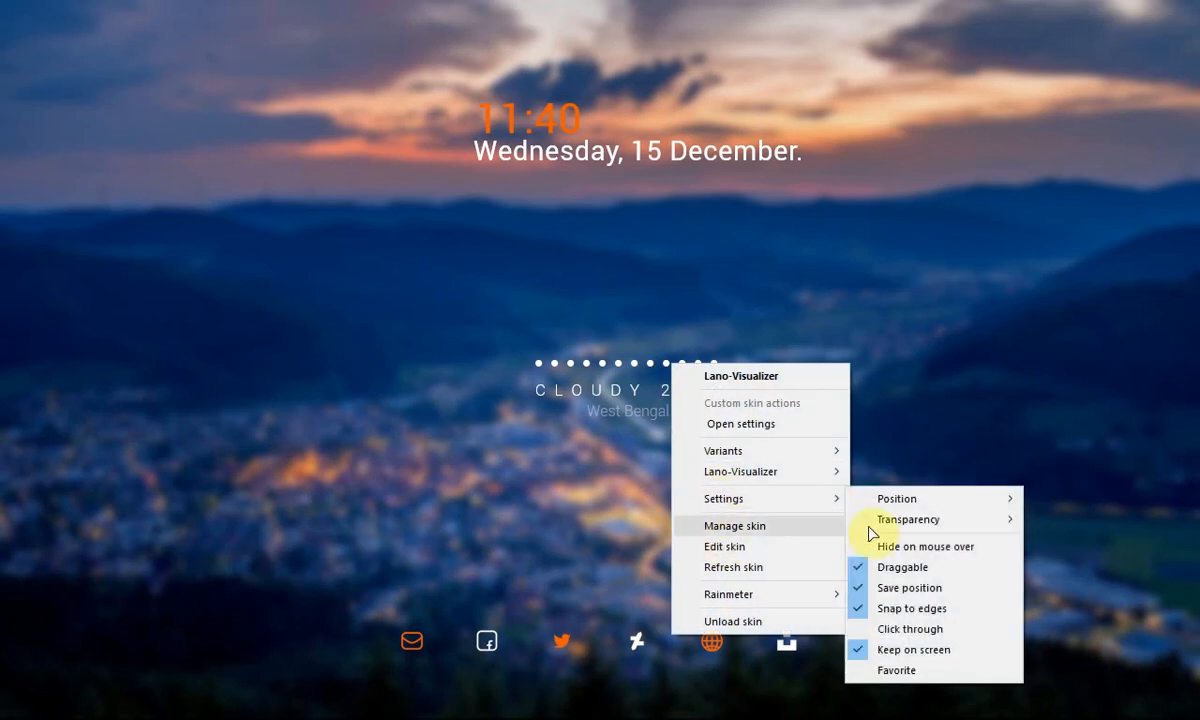
pyautogui.click(880, 568)
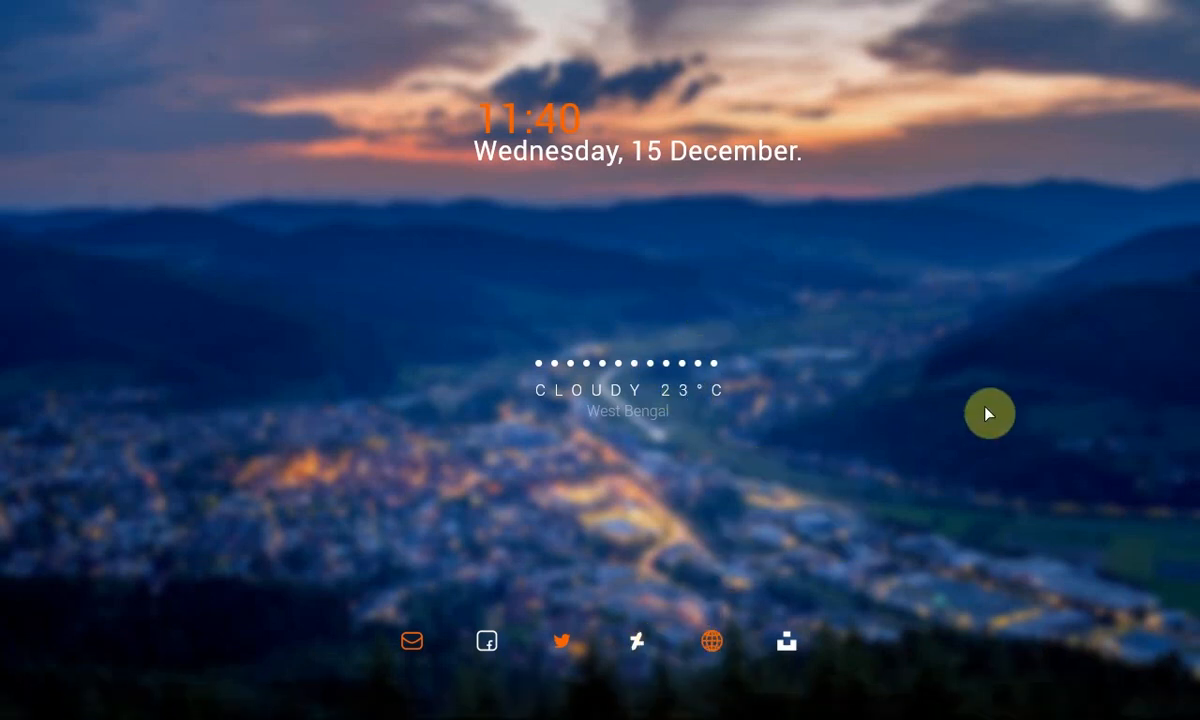
# Step: Open the Rainmeter manager, load the Lano-Visualizer visualization.ini settings skin and close the manager
pyautogui.click(549, 702)
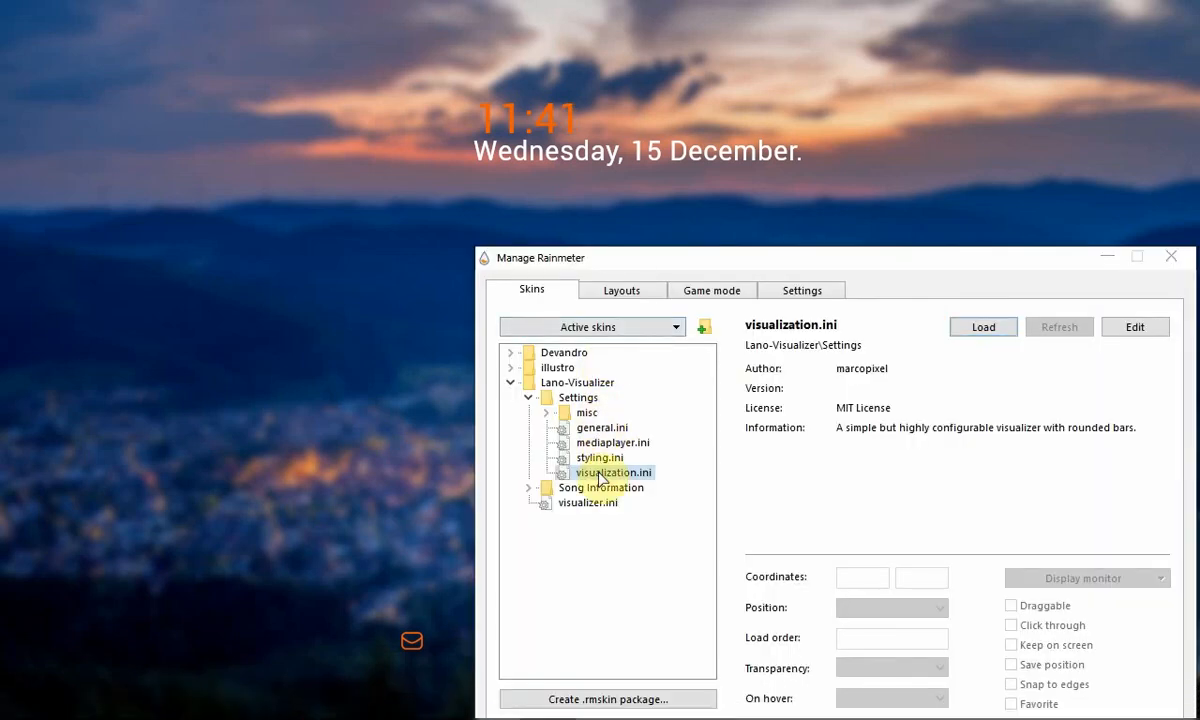
pyautogui.click(990, 328)
pyautogui.click(1107, 262)
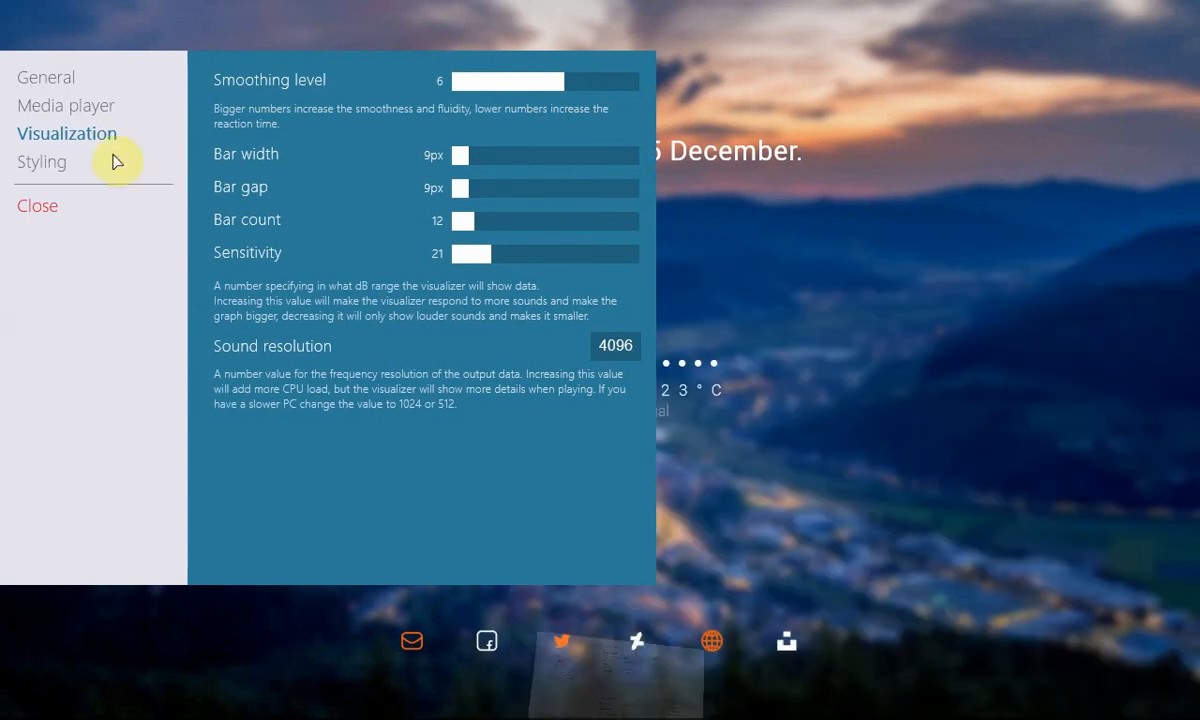
# Step: In the Styling settings, set the visualizer's default colour to orange F05C04 by sampling the globe icon with the eyedropper
pyautogui.click(38, 166)
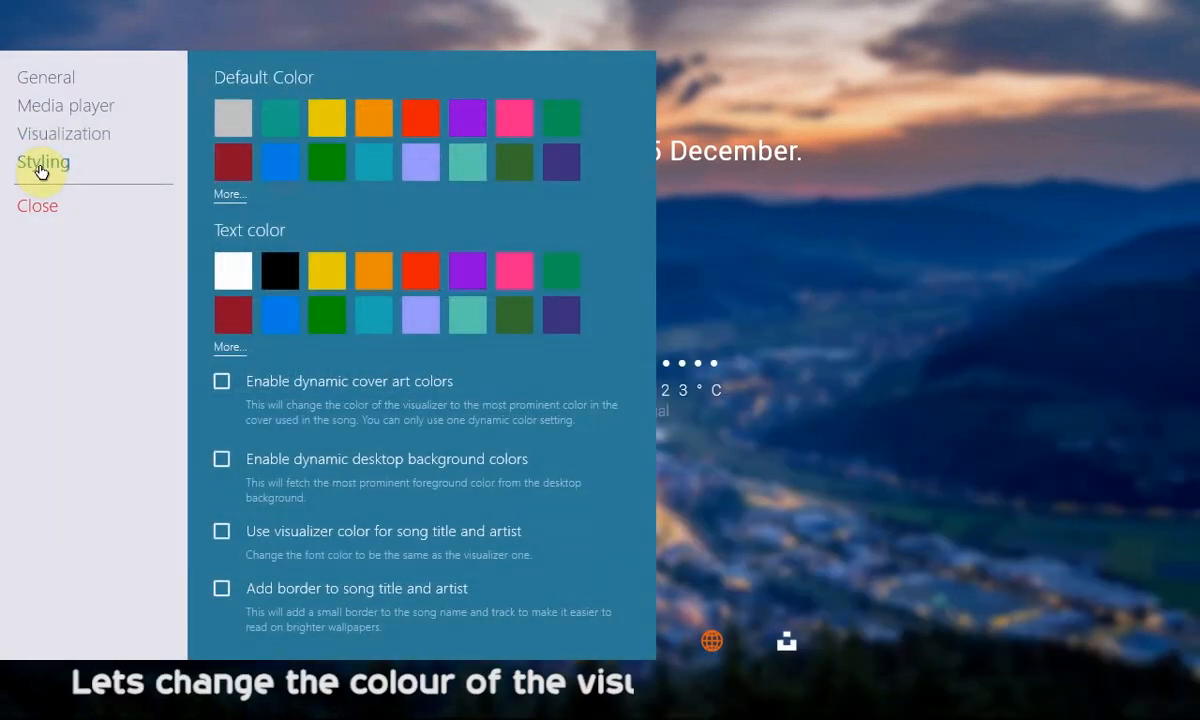
pyautogui.click(228, 196)
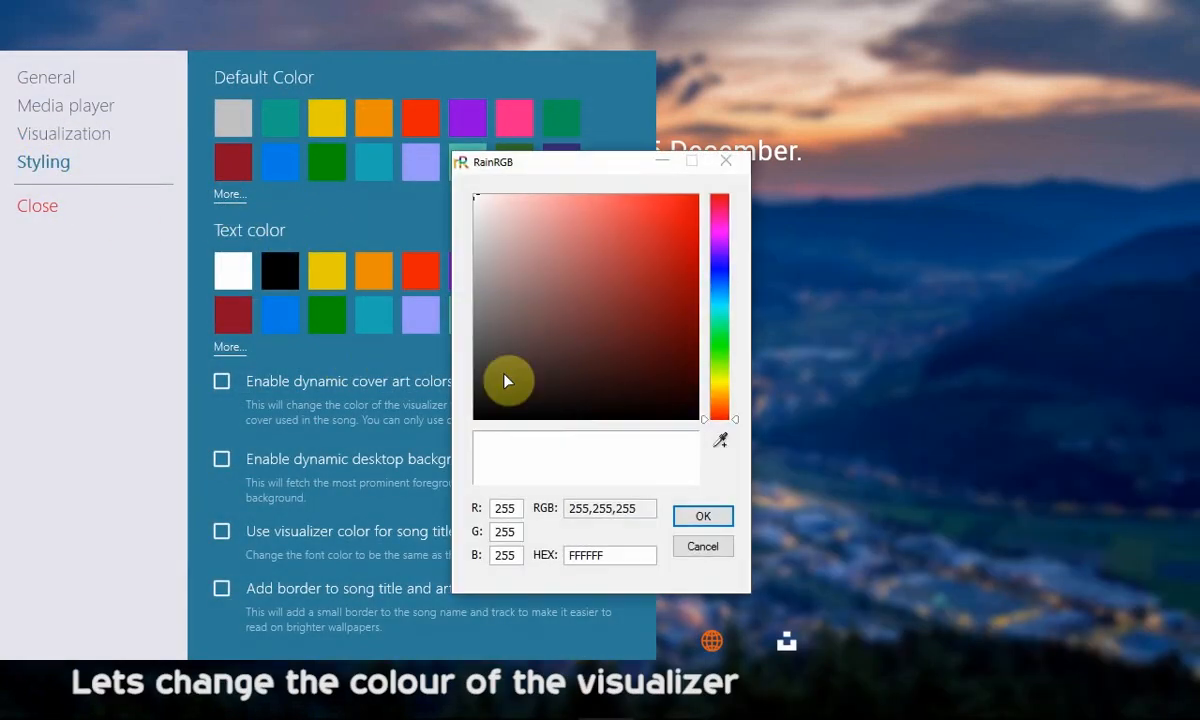
pyautogui.click(722, 443)
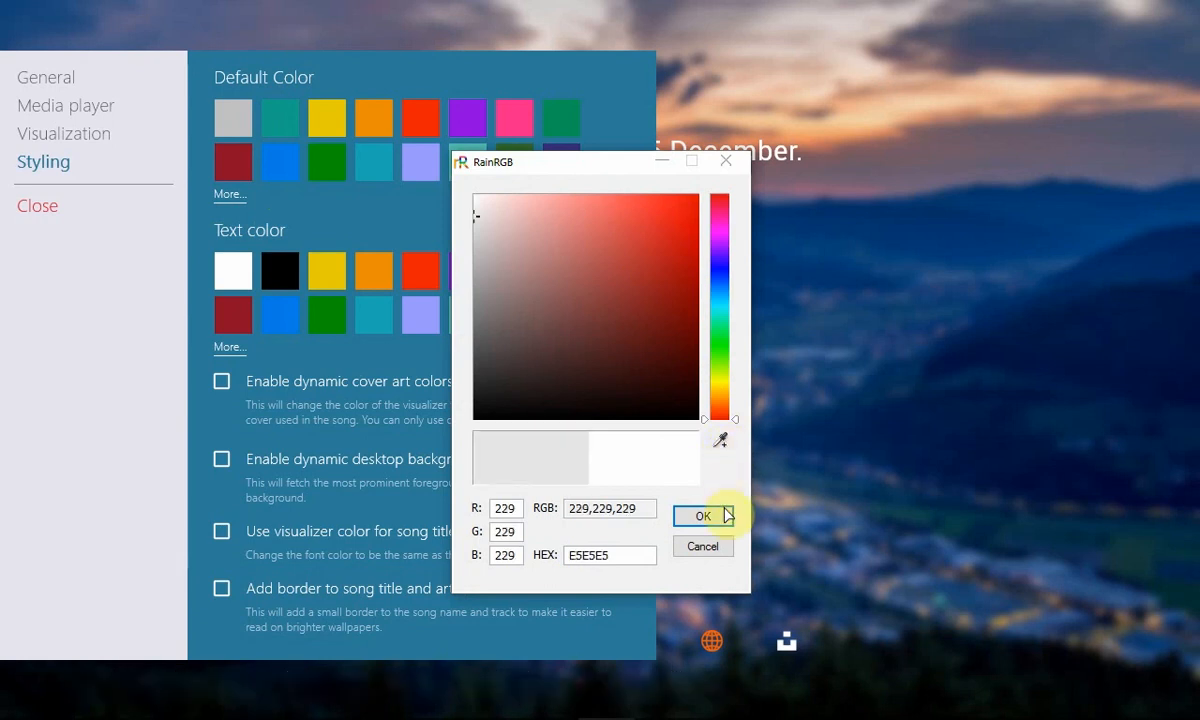
pyautogui.moveTo(722, 442); pyautogui.dragTo(712, 646)
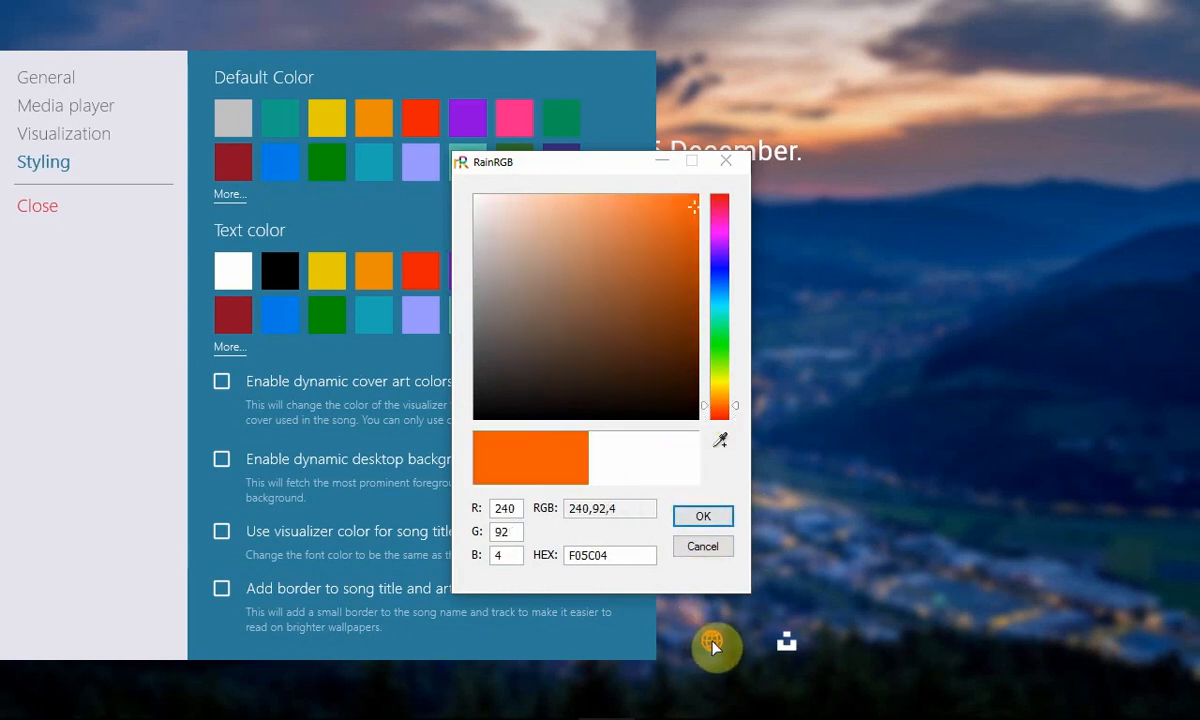
pyautogui.click(703, 517)
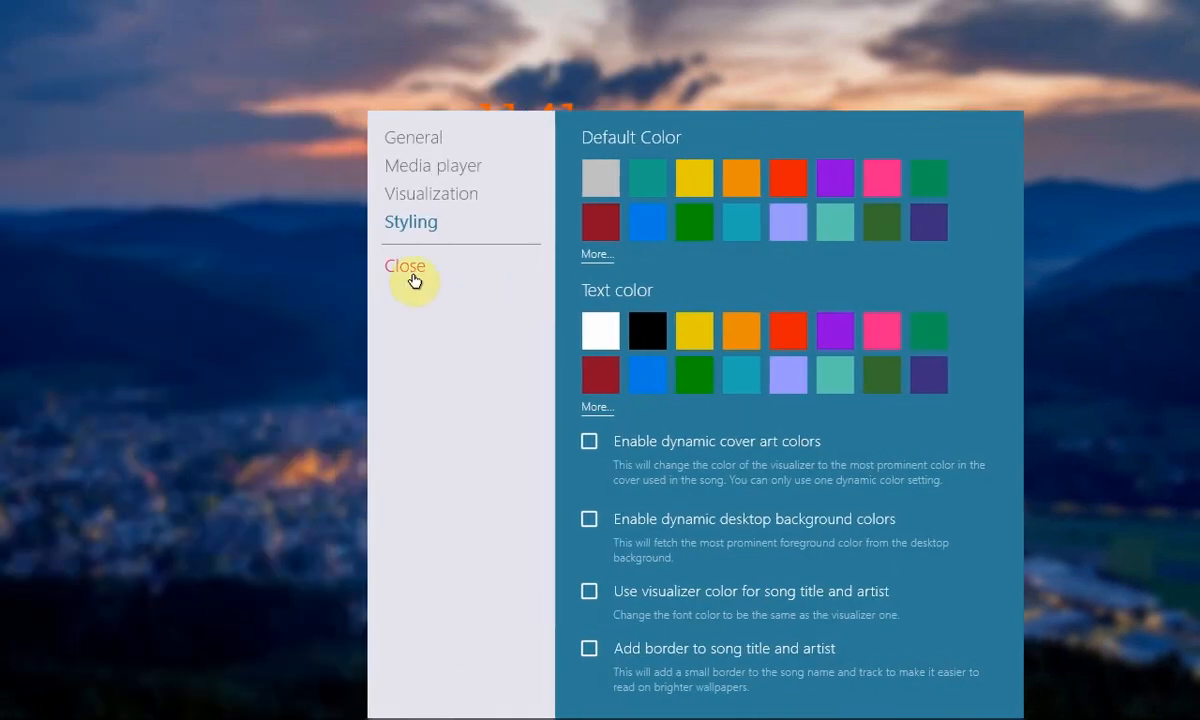
pyautogui.click(410, 277)
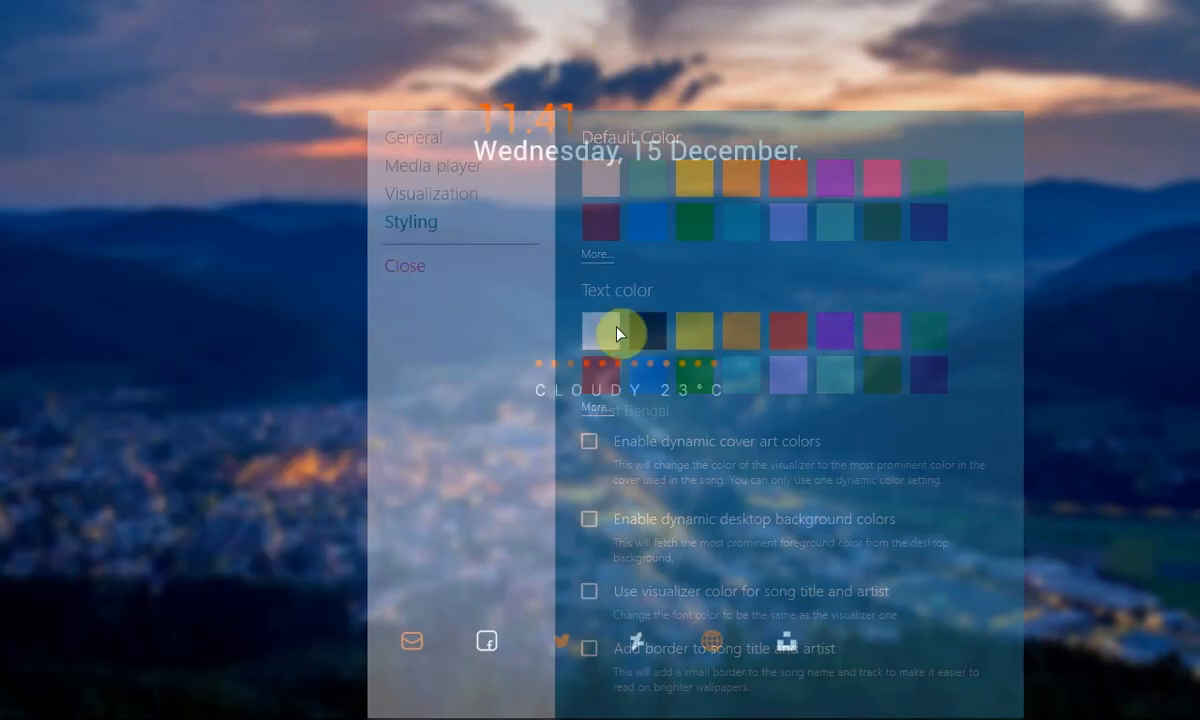